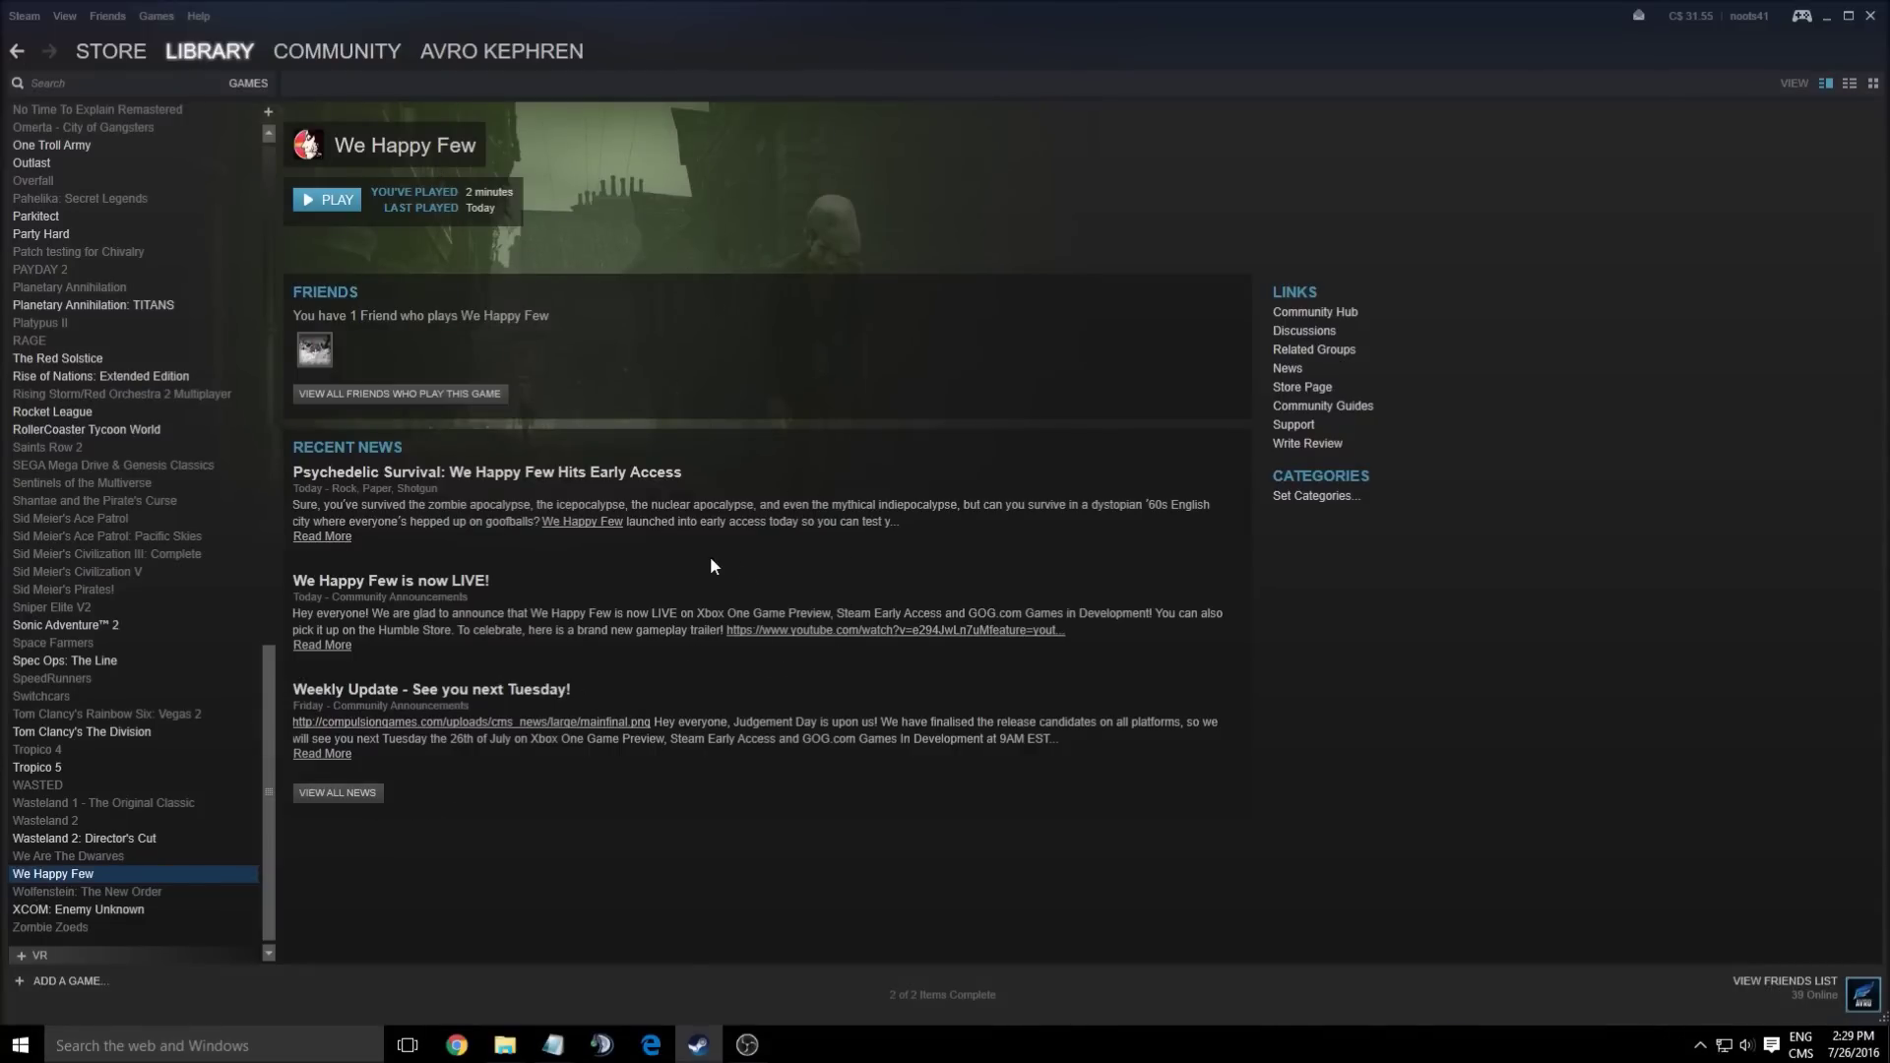
# Step: Switch to the GlimpseGame WindowsNoEditor config folder and open the GameUserSettings file in Notepad
pyautogui.click(697, 1042)
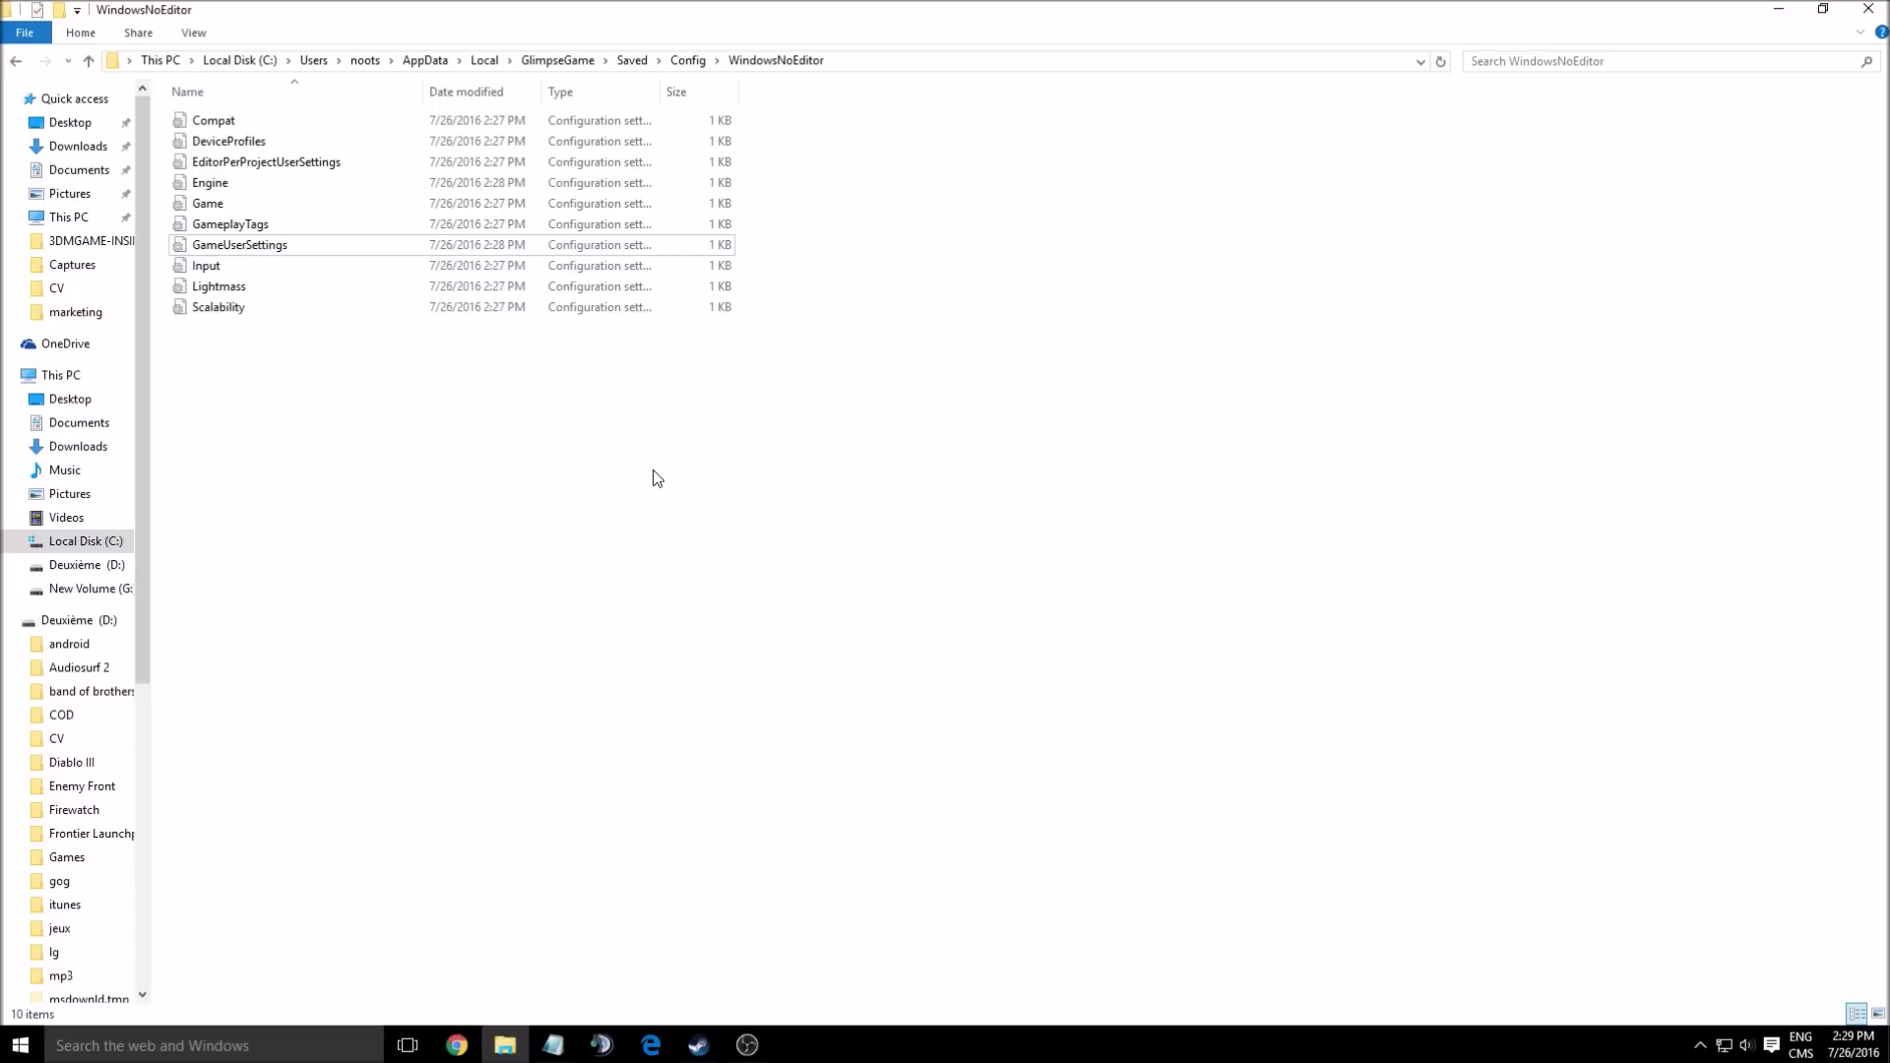
pyautogui.click(258, 246)
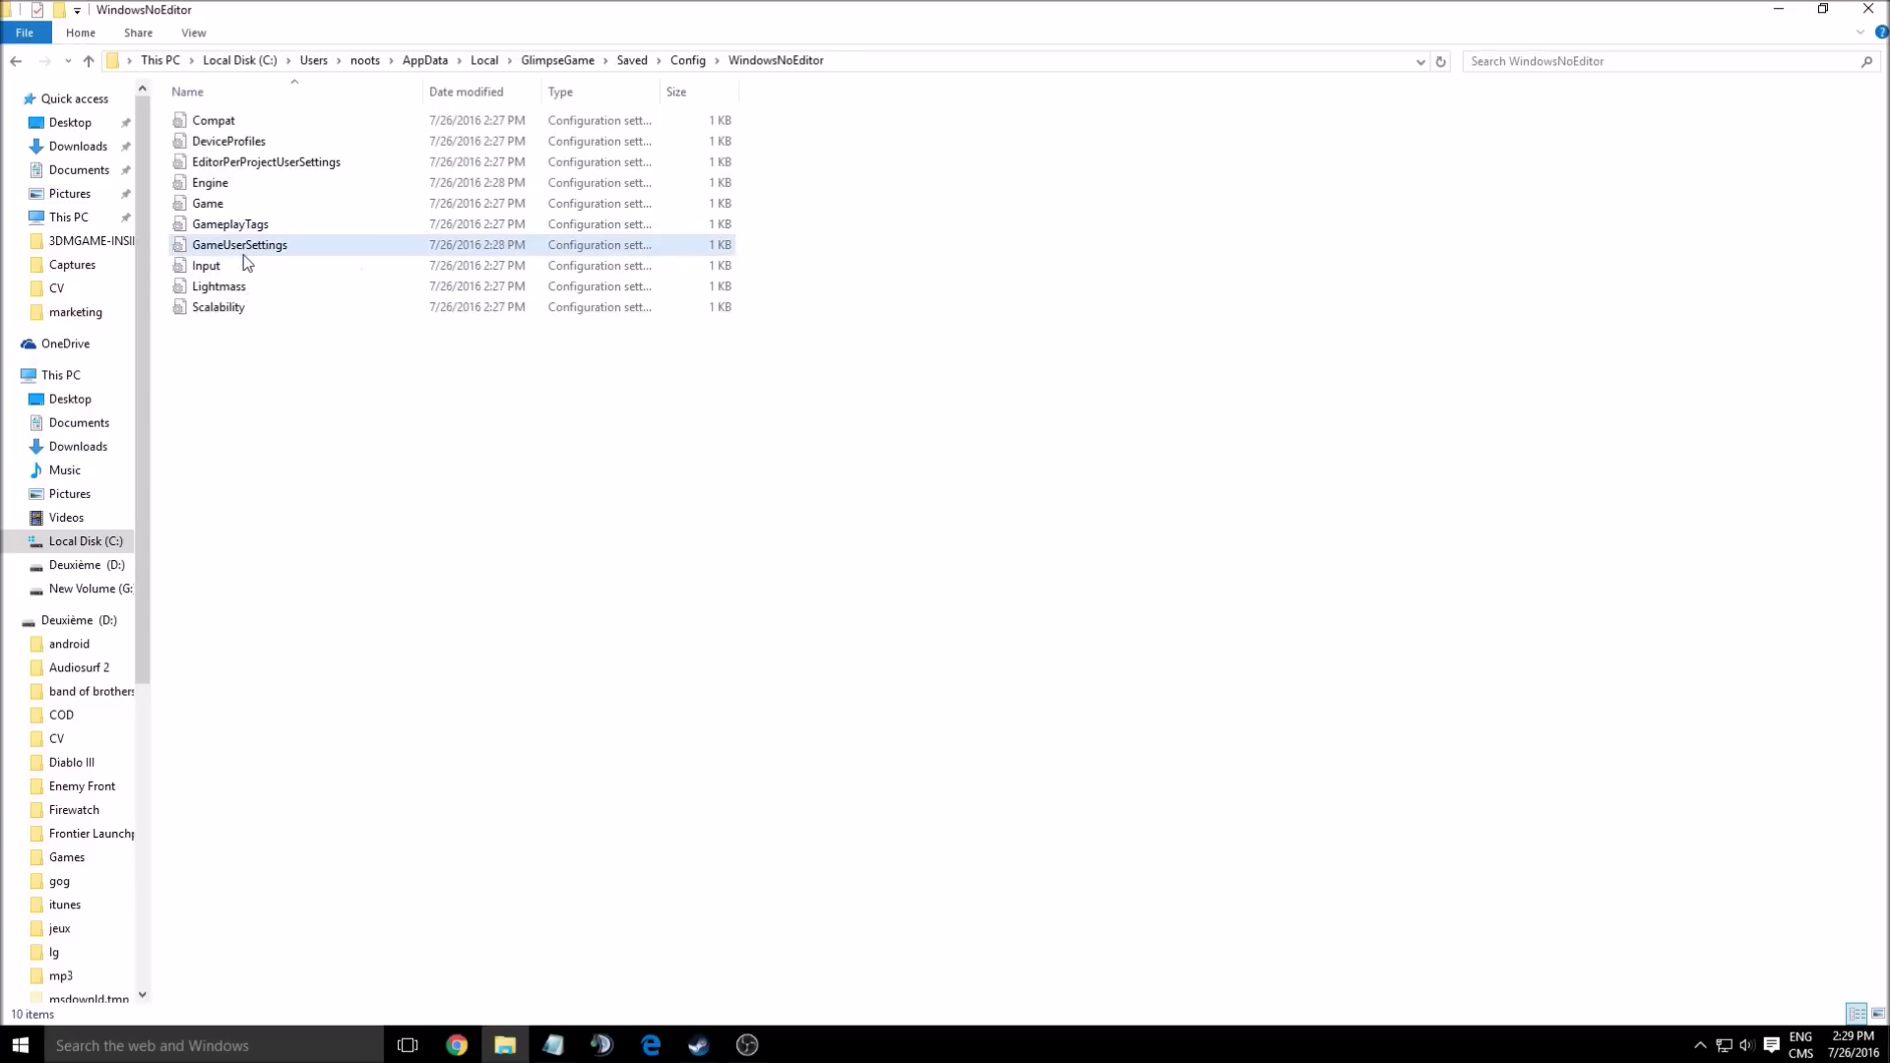
pyautogui.click(295, 335)
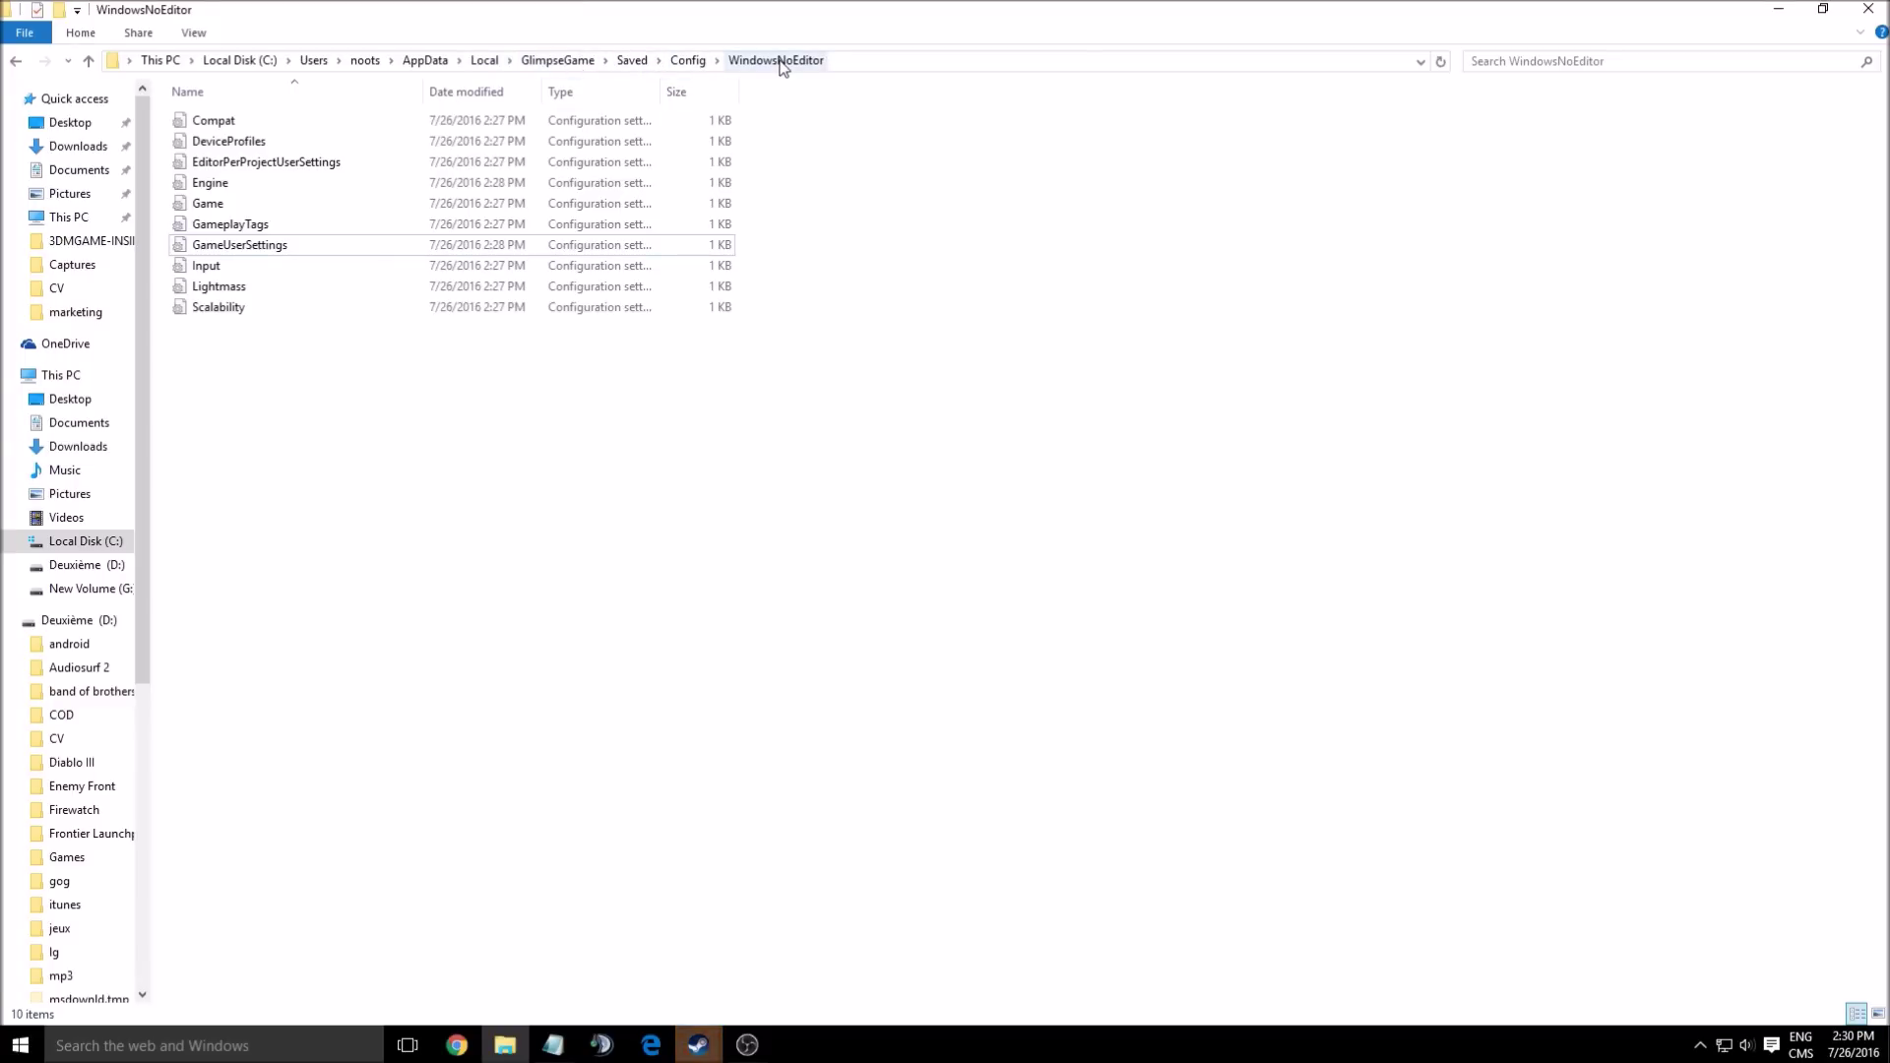
pyautogui.click(242, 248)
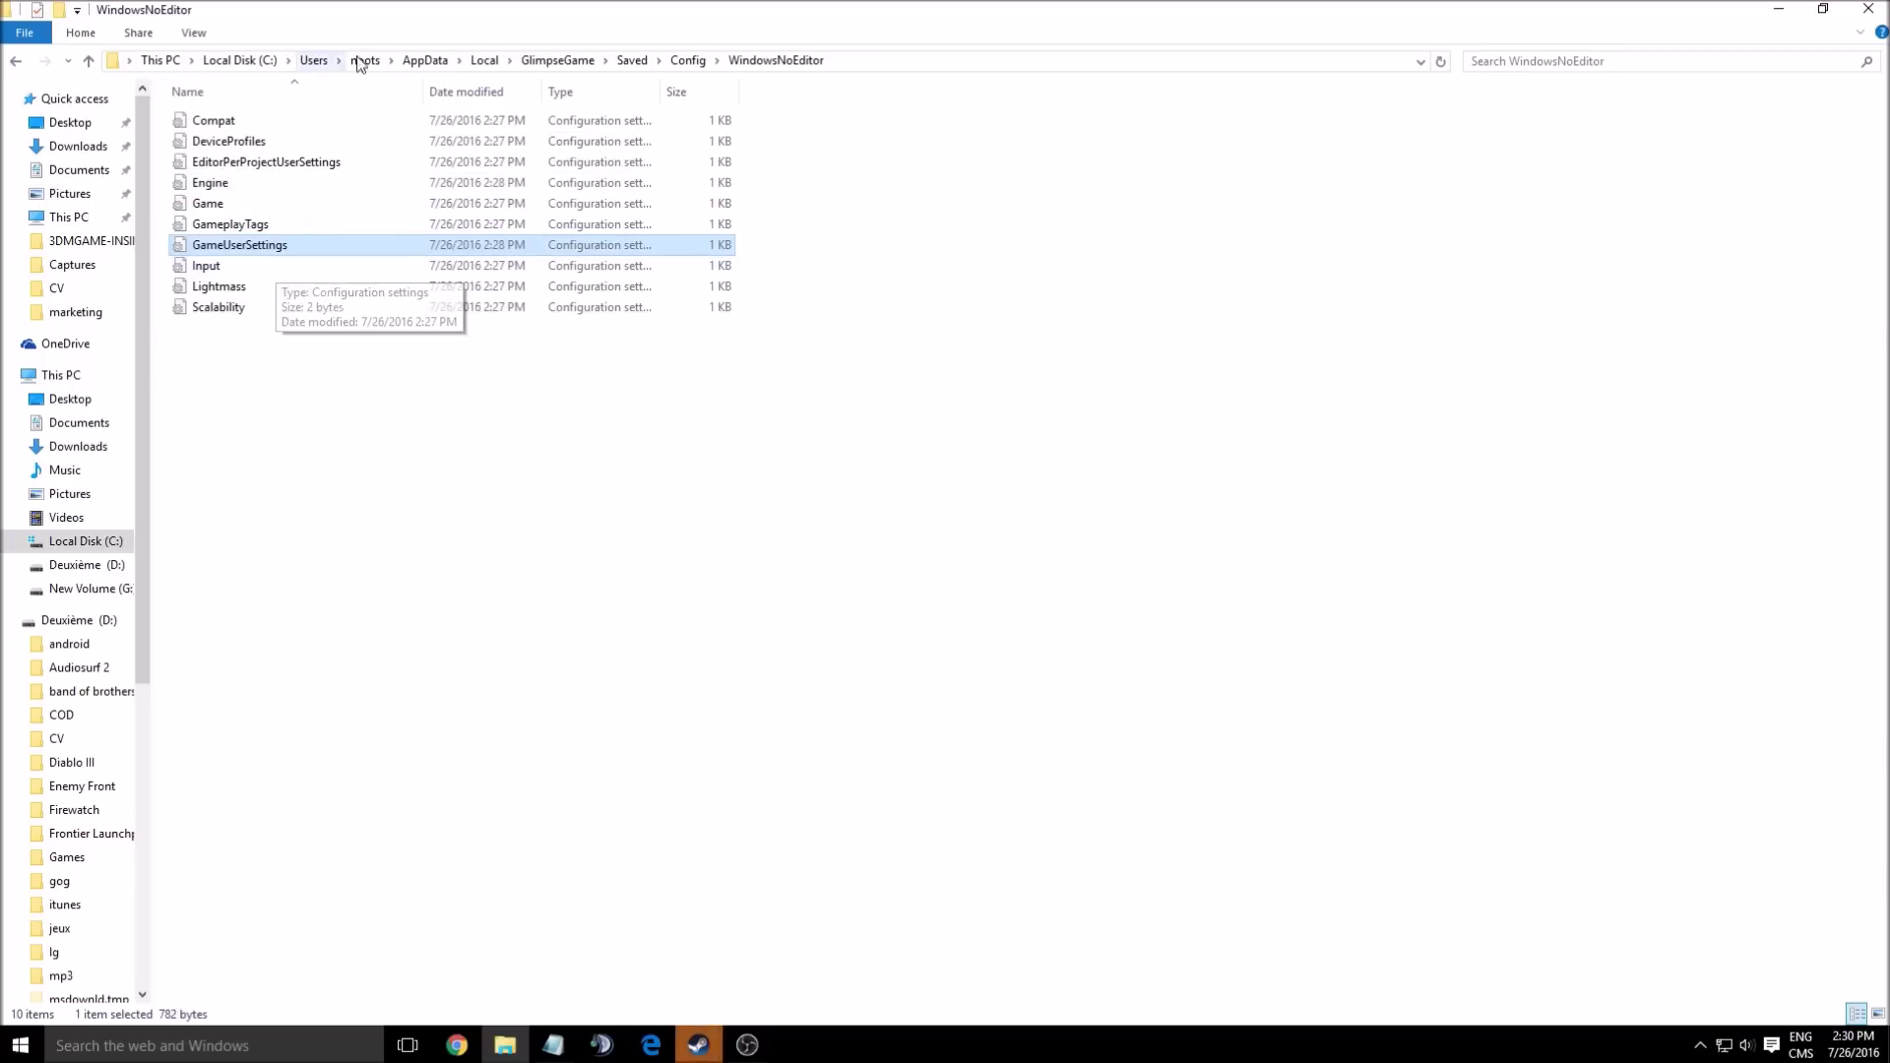
pyautogui.doubleClick(239, 248)
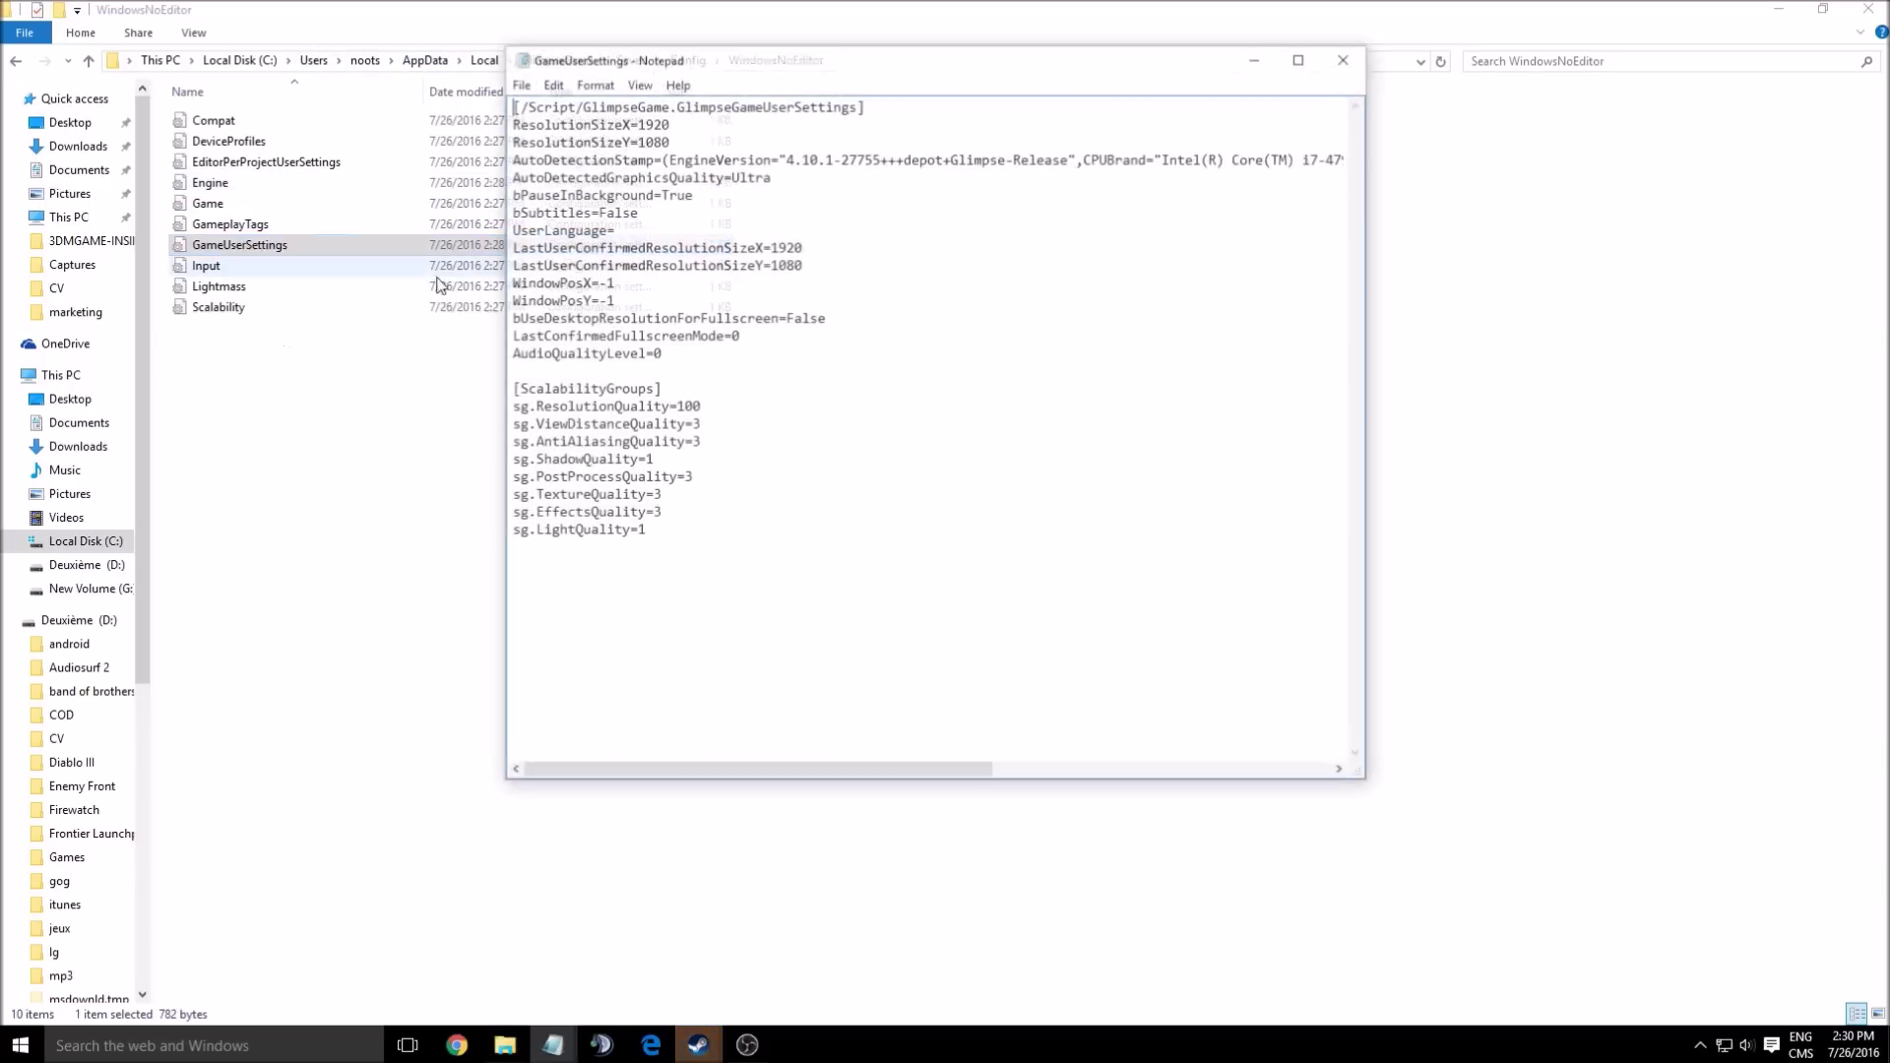
pyautogui.moveTo(782, 57); pyautogui.dragTo(646, 66)
pyautogui.click(662, 350)
# Step: Examine the resolution size and auto-detected graphics quality lines and the ScalabilityGroups block in the settings file
pyautogui.moveTo(481, 131); pyautogui.dragTo(536, 130)
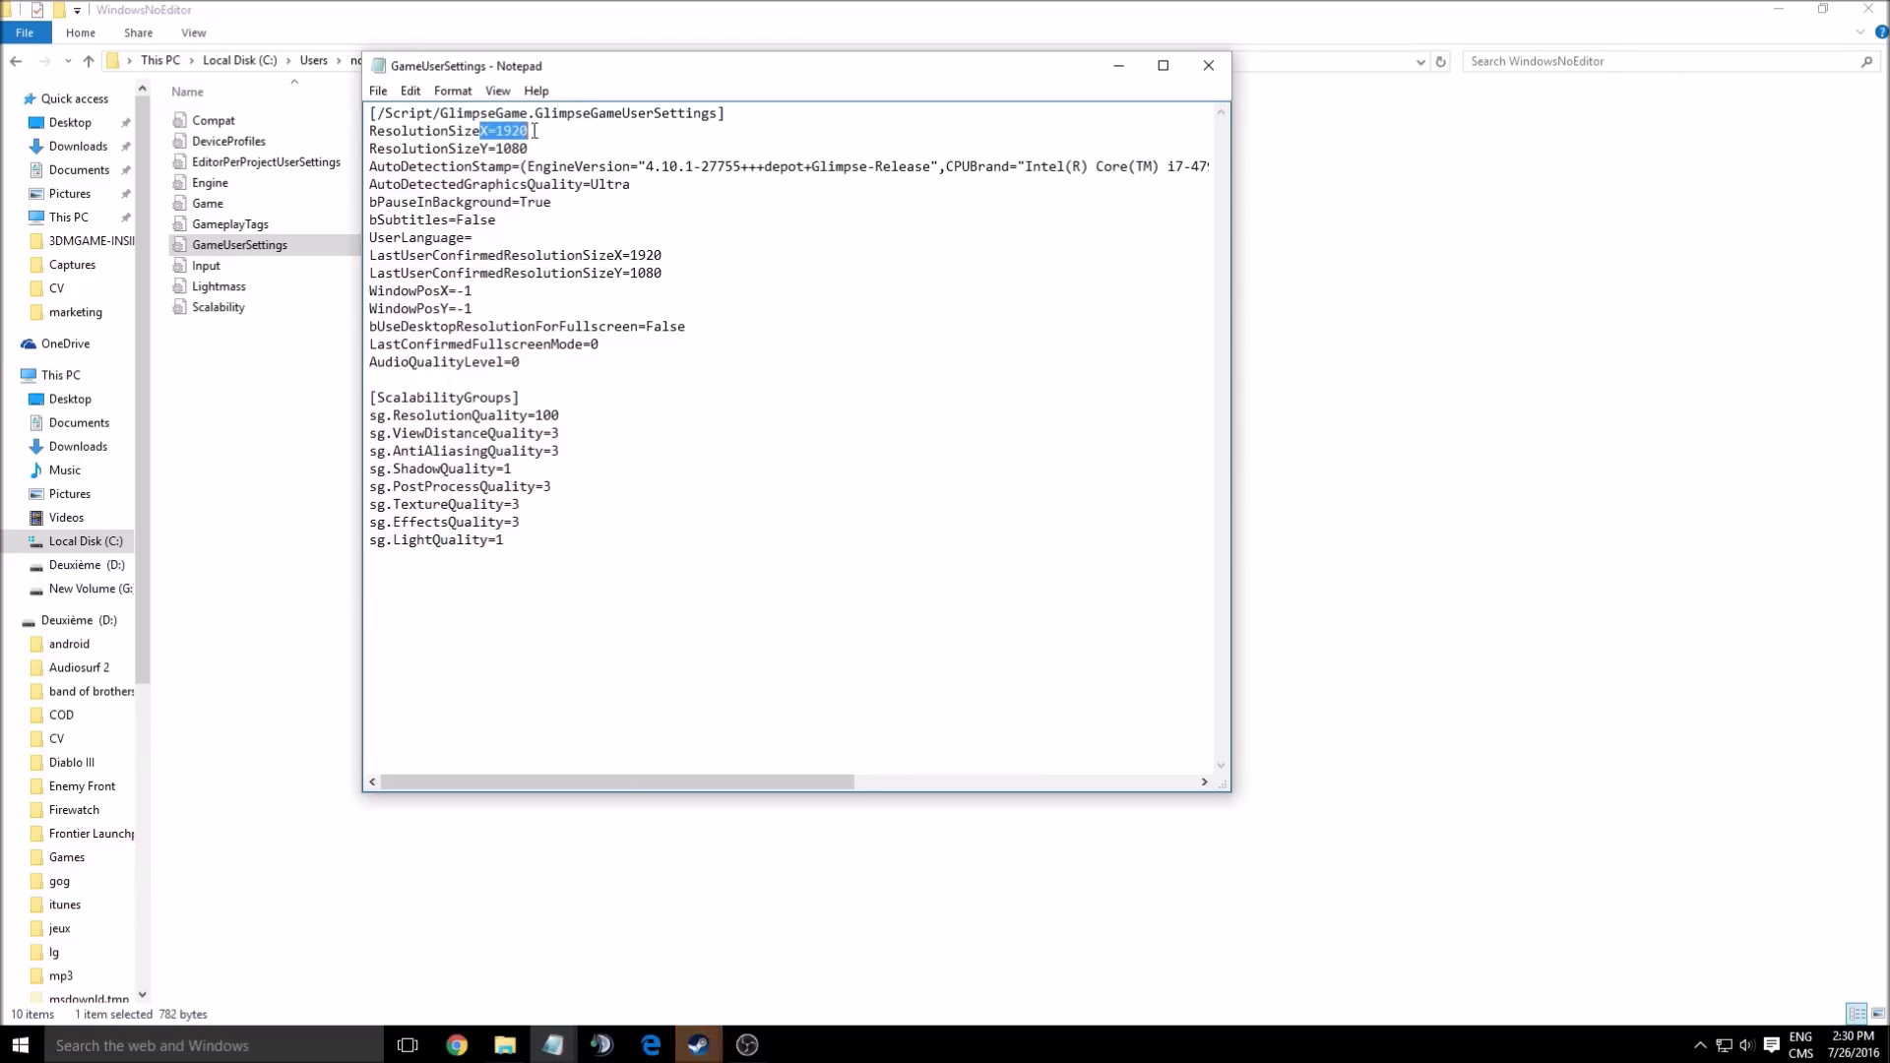
pyautogui.click(502, 194)
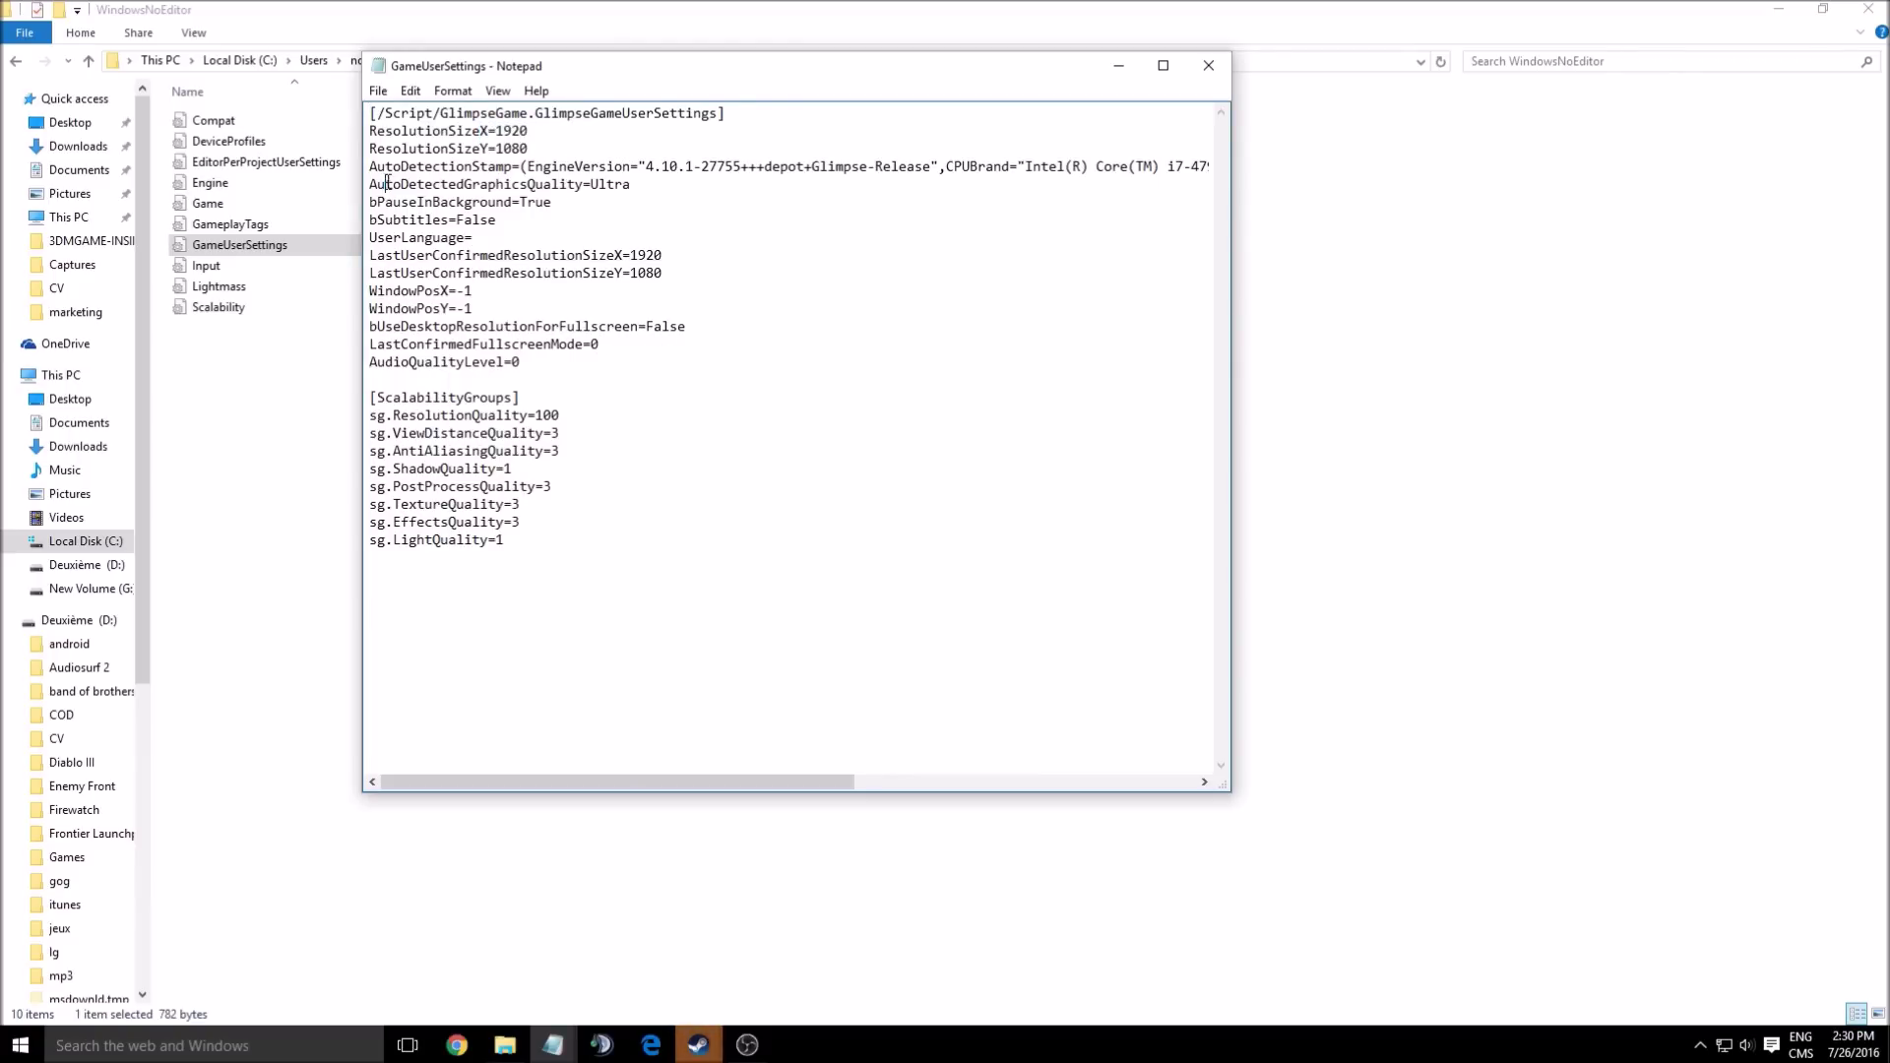
pyautogui.moveTo(386, 184); pyautogui.dragTo(643, 184)
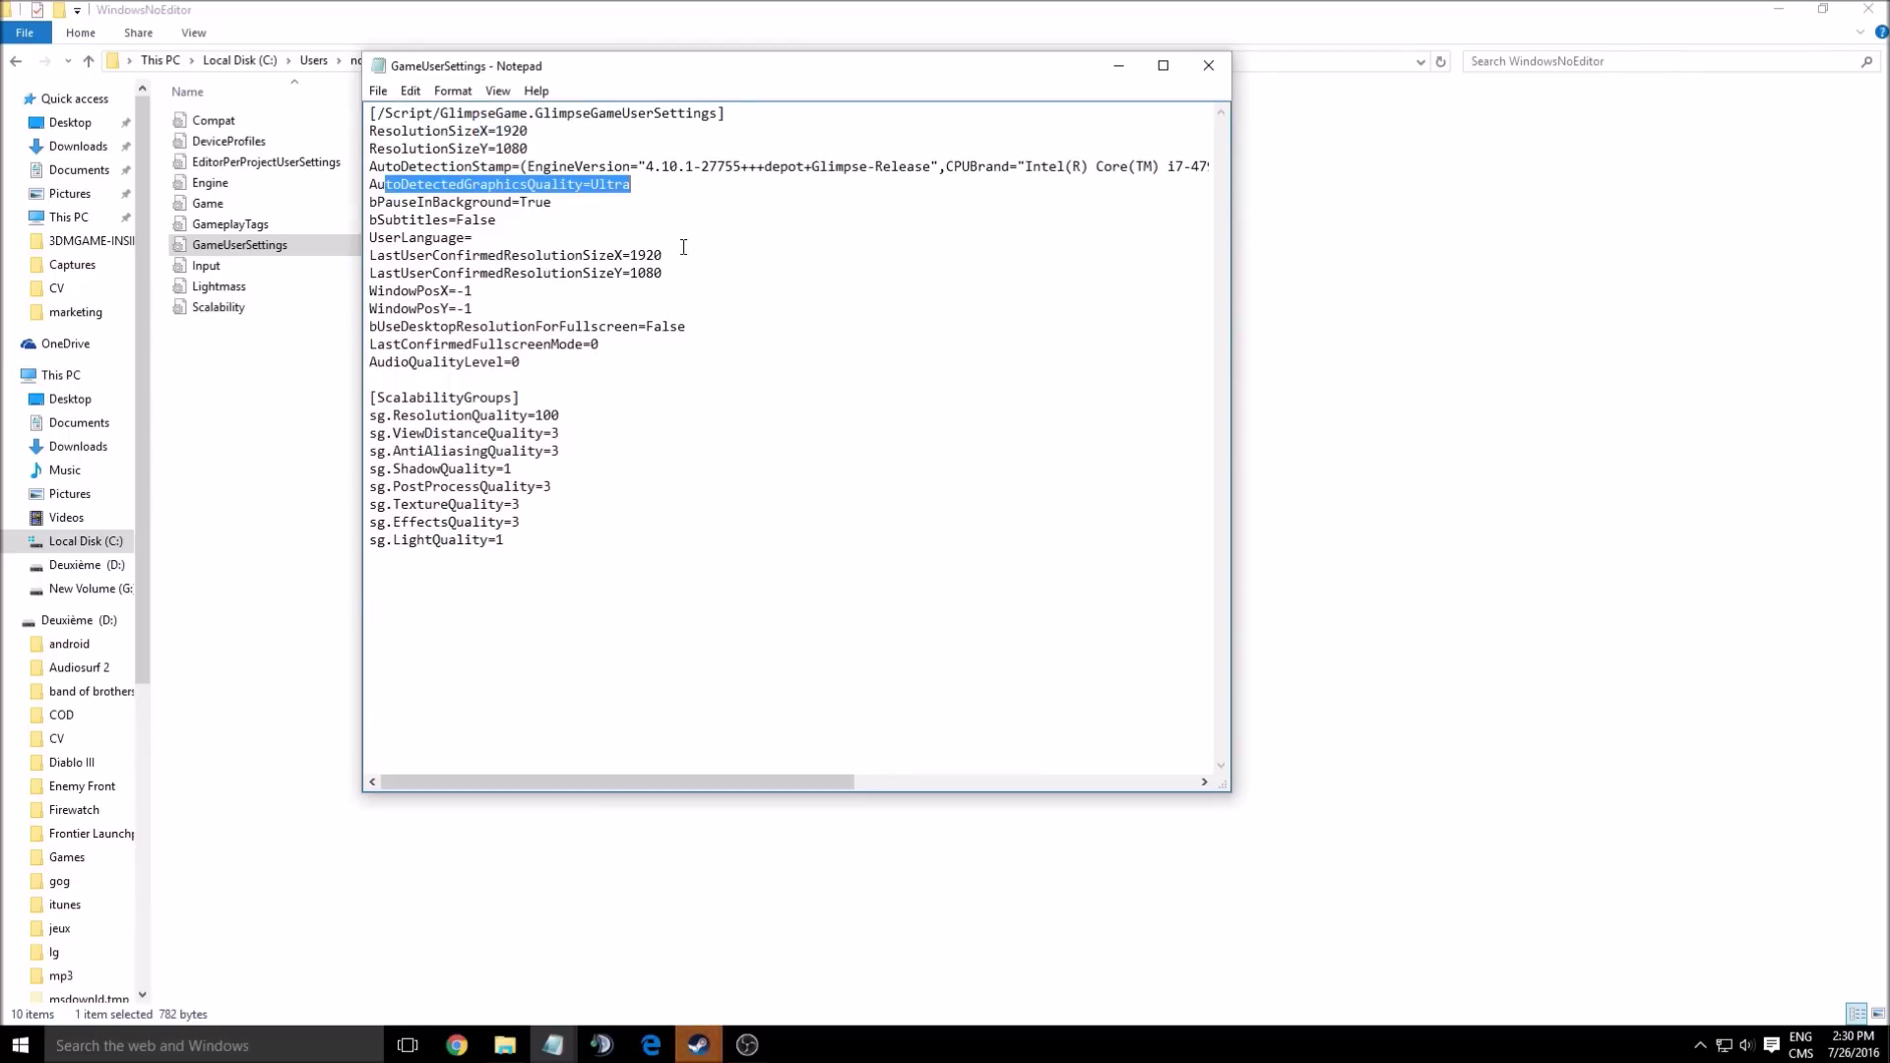
pyautogui.click(705, 326)
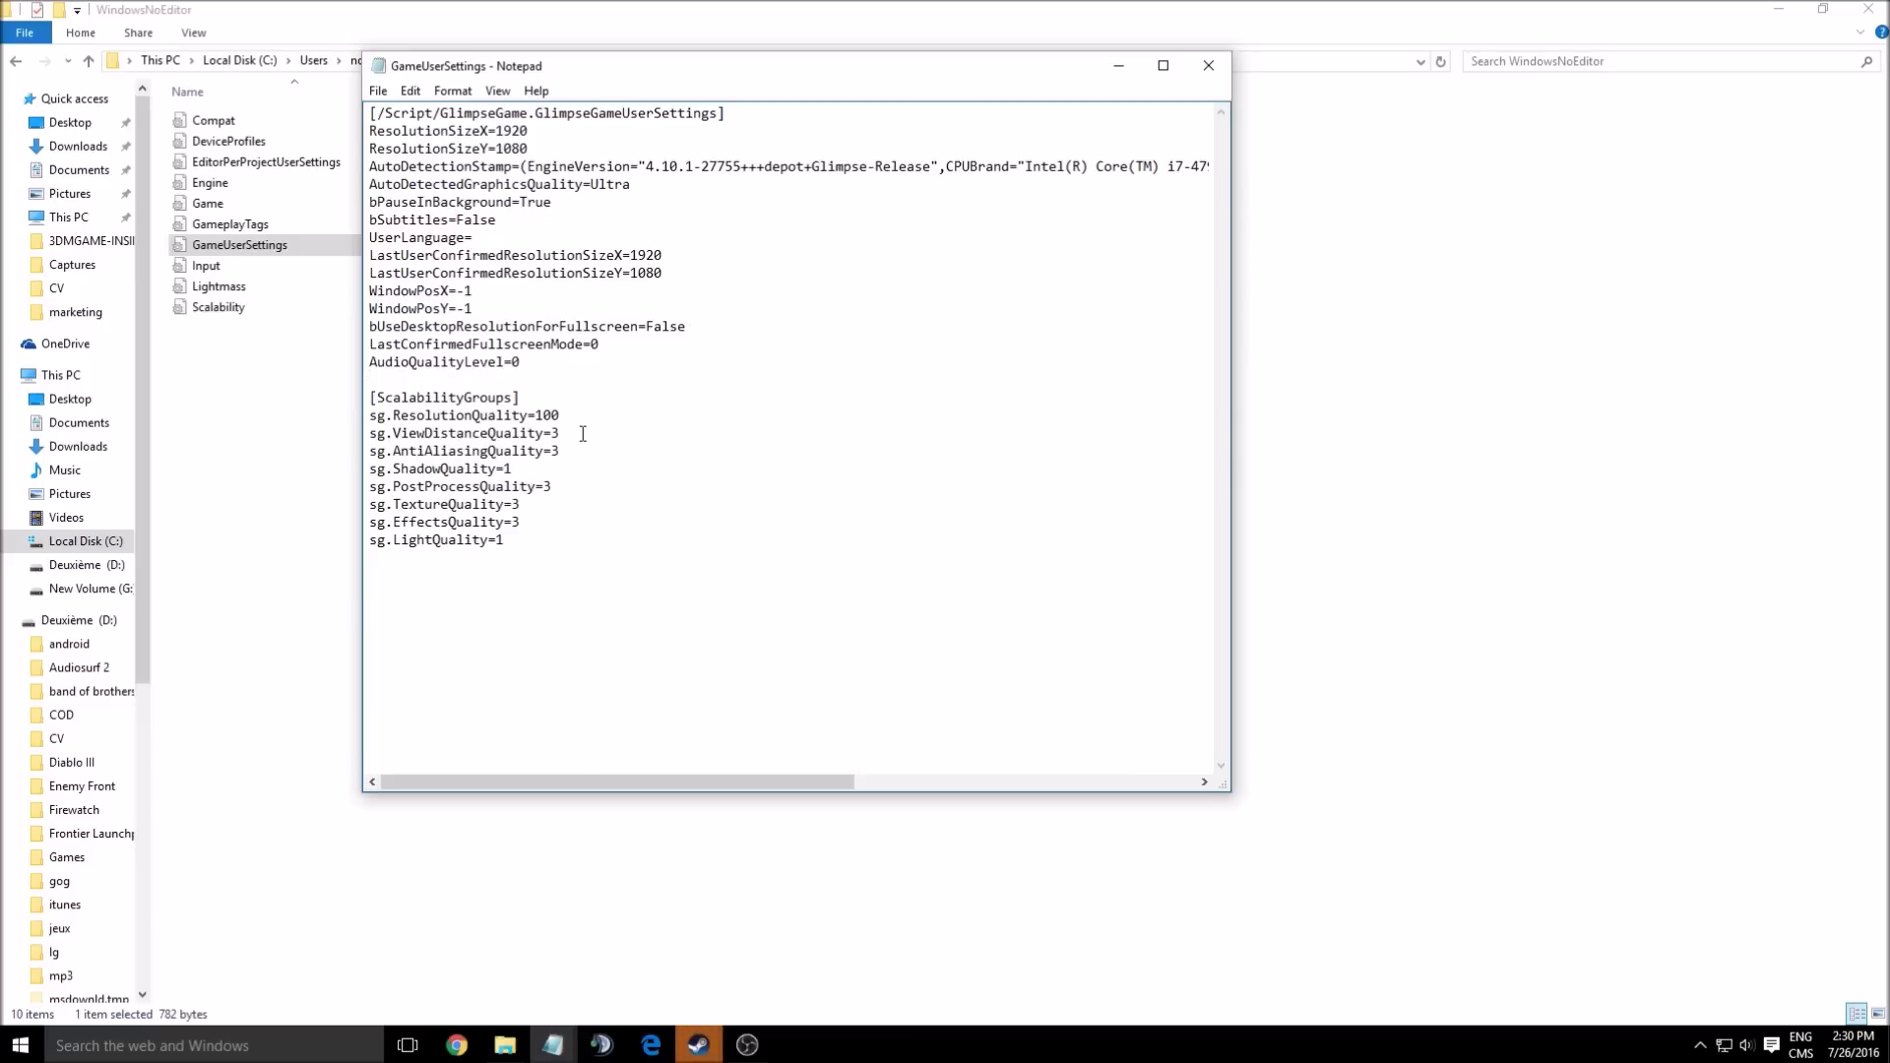
pyautogui.moveTo(371, 414); pyautogui.dragTo(504, 541)
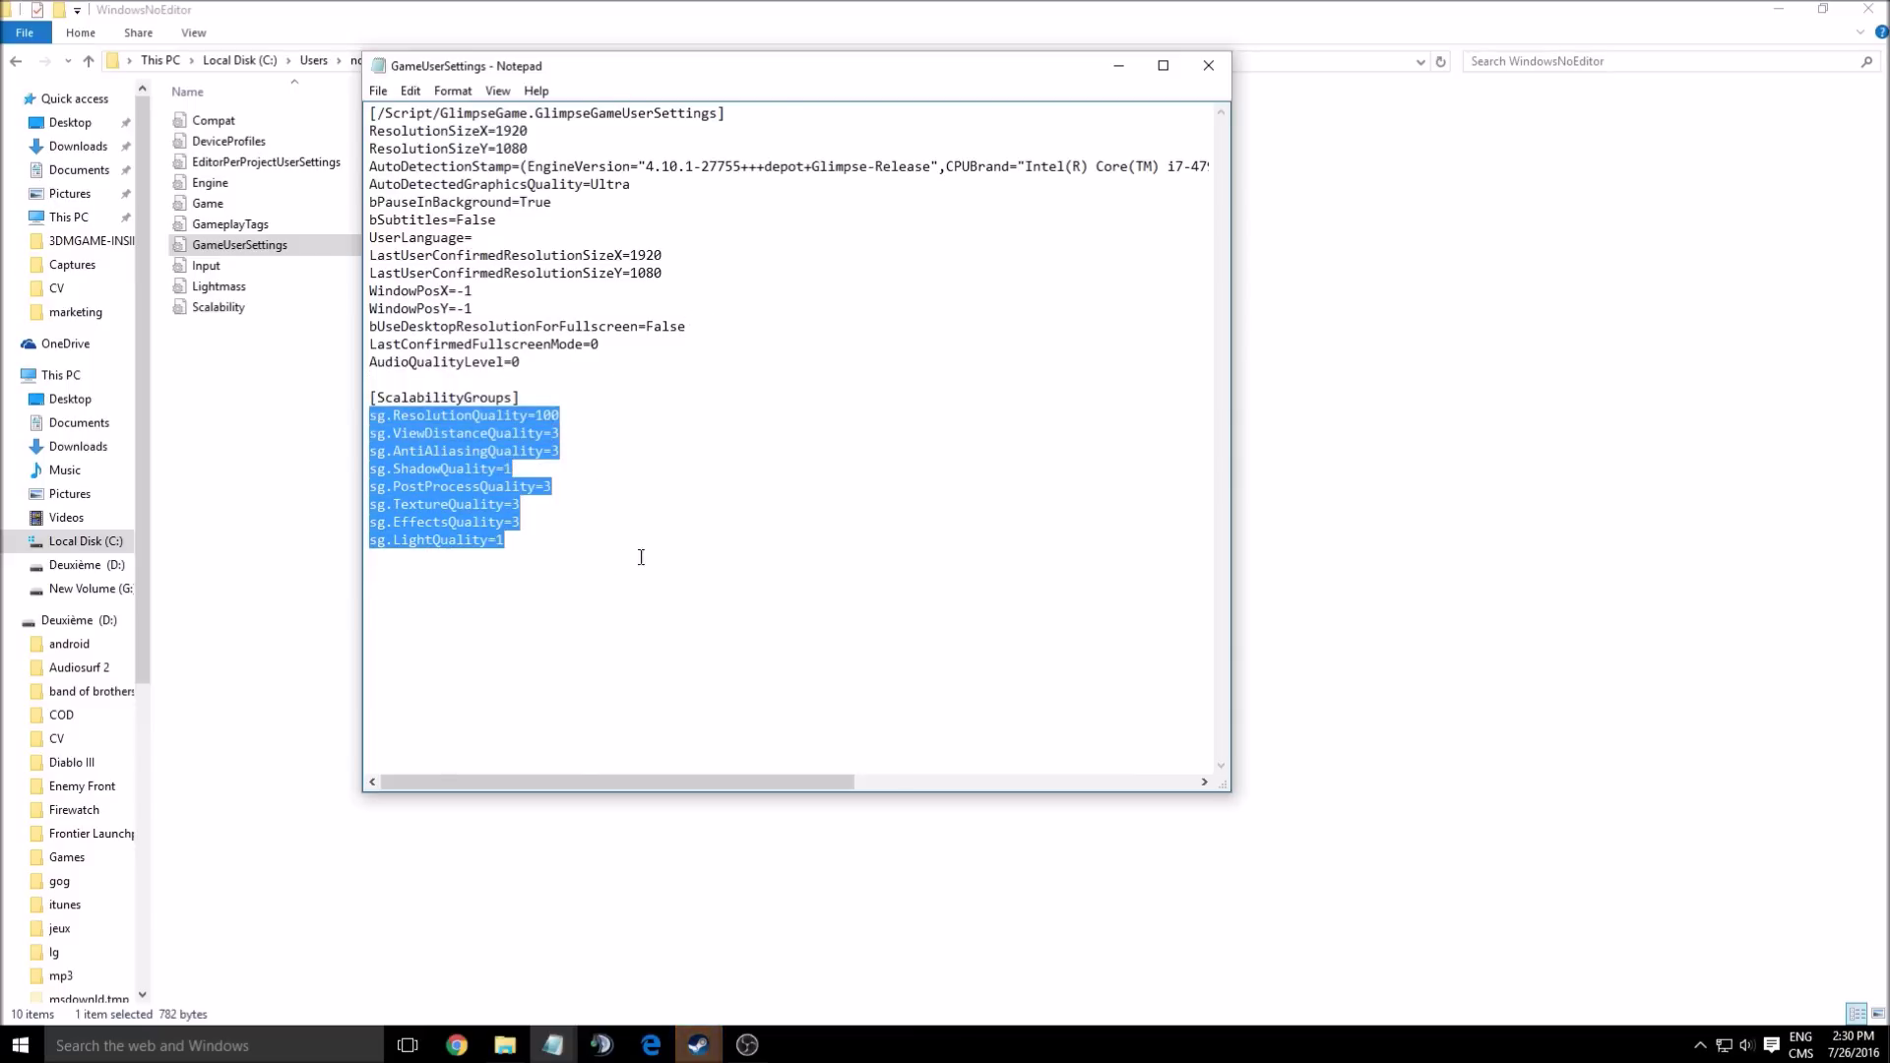
pyautogui.click(655, 581)
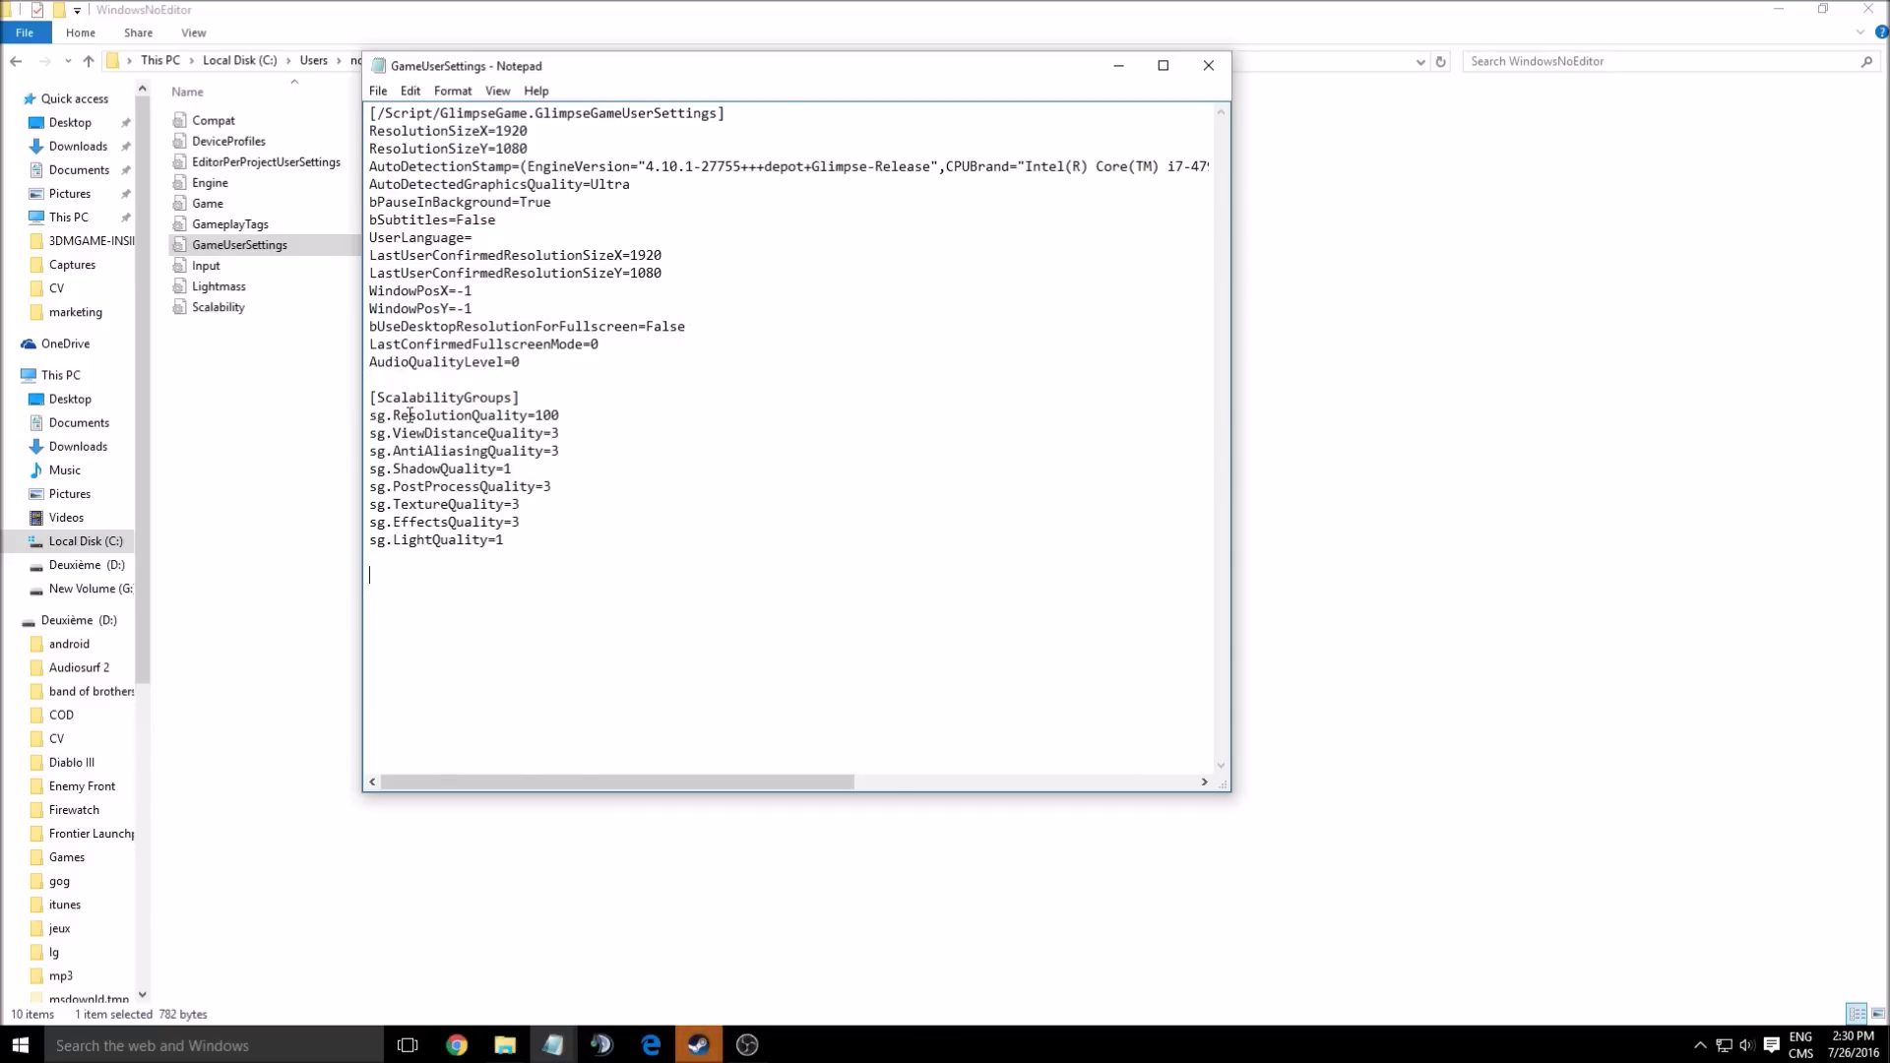
# Step: Examine the sg.ResolutionQuality and sg.ViewDistanceQuality entries under ScalabilityGroups
pyautogui.moveTo(372, 414)
pyautogui.mouseDown()
pyautogui.moveTo(563, 435)
pyautogui.moveTo(404, 399)
pyautogui.mouseUp()
pyautogui.moveTo(561, 415); pyautogui.dragTo(417, 414)
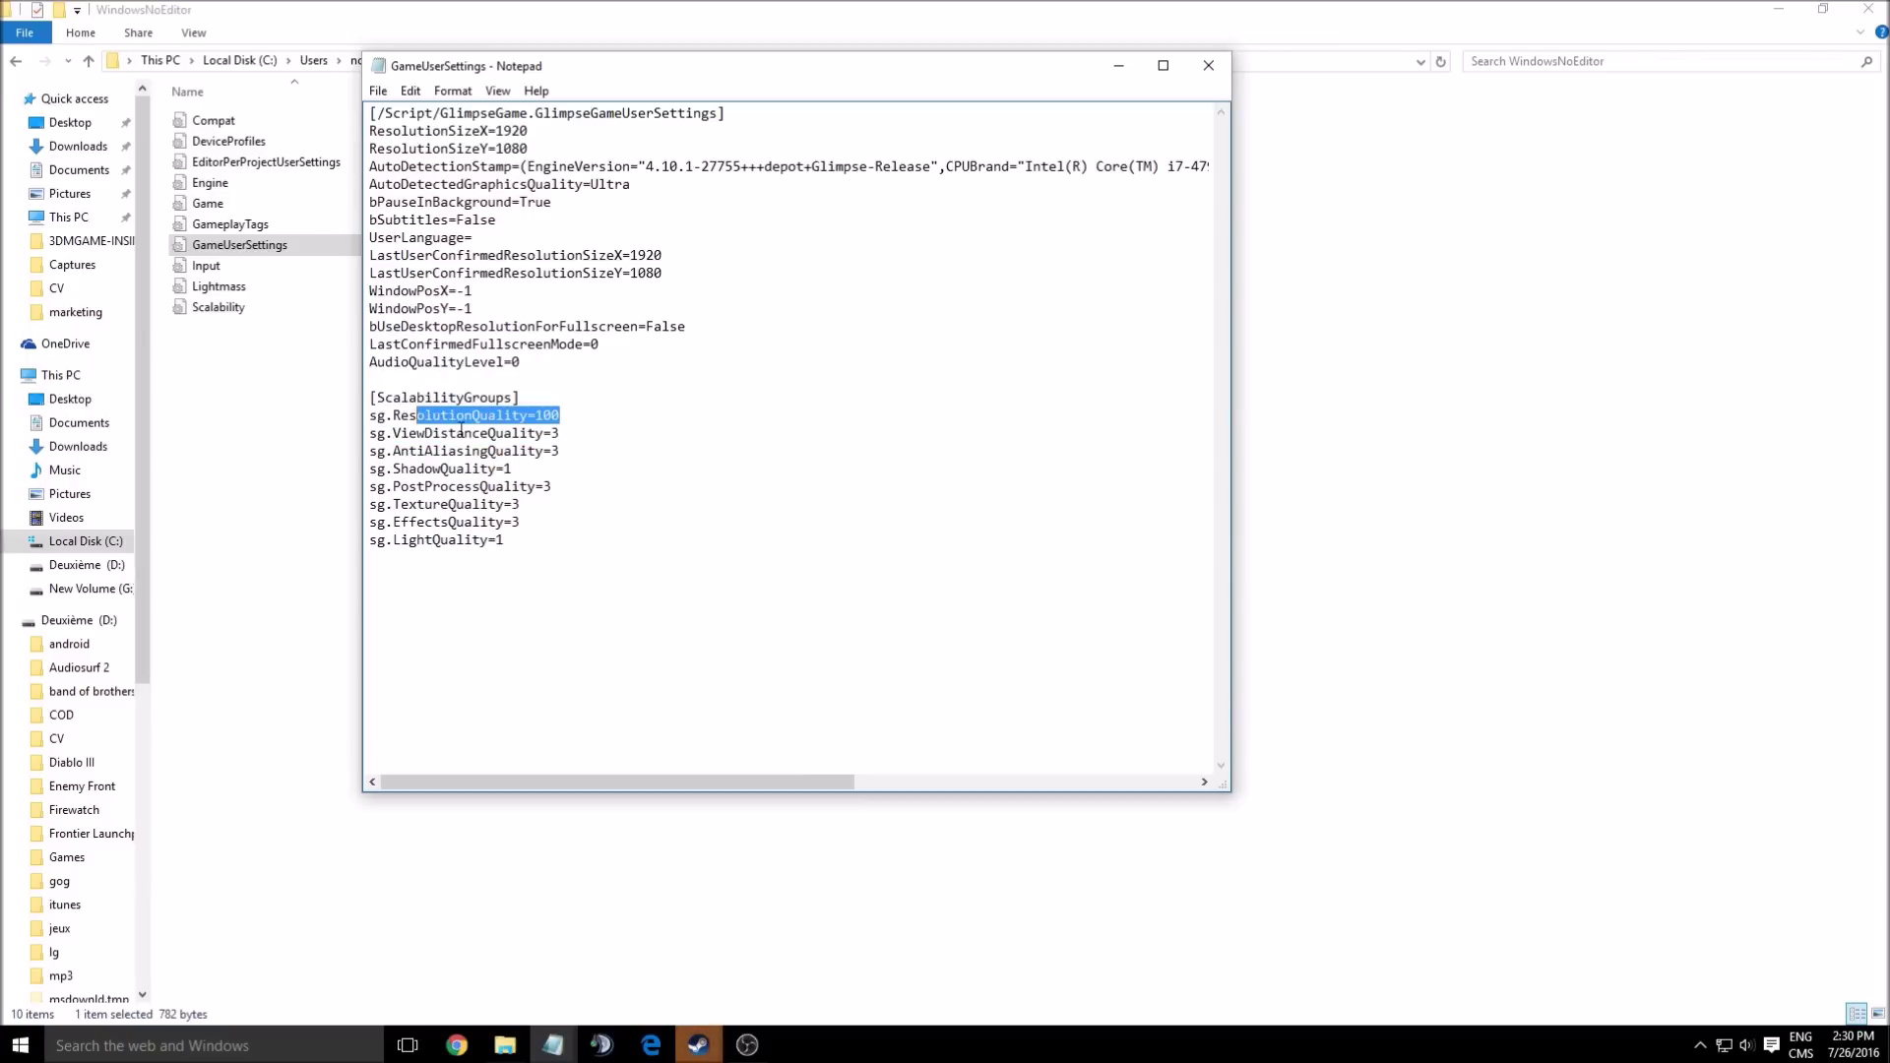
pyautogui.click(557, 416)
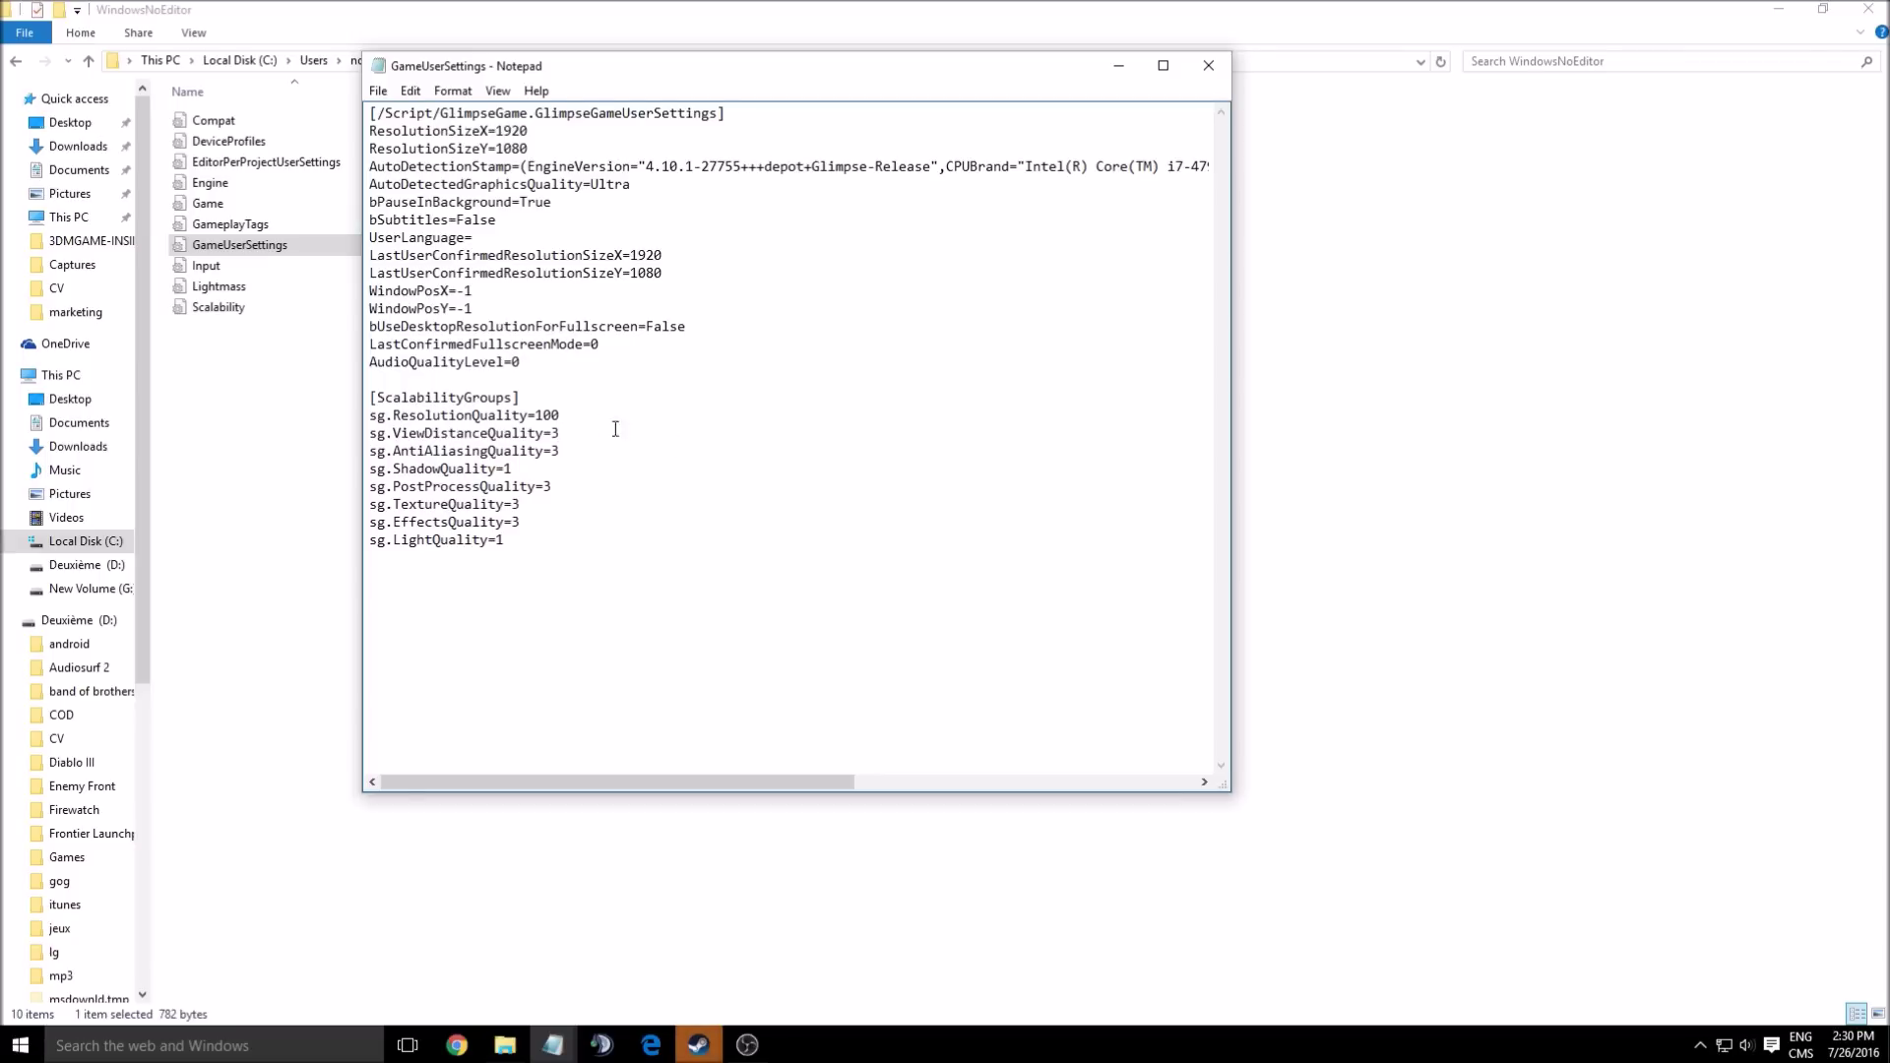
pyautogui.moveTo(389, 414)
pyautogui.mouseDown()
pyautogui.moveTo(574, 409)
pyautogui.moveTo(370, 415)
pyautogui.mouseUp()
pyautogui.click(574, 412)
pyautogui.doubleClick(542, 414)
pyautogui.click(580, 452)
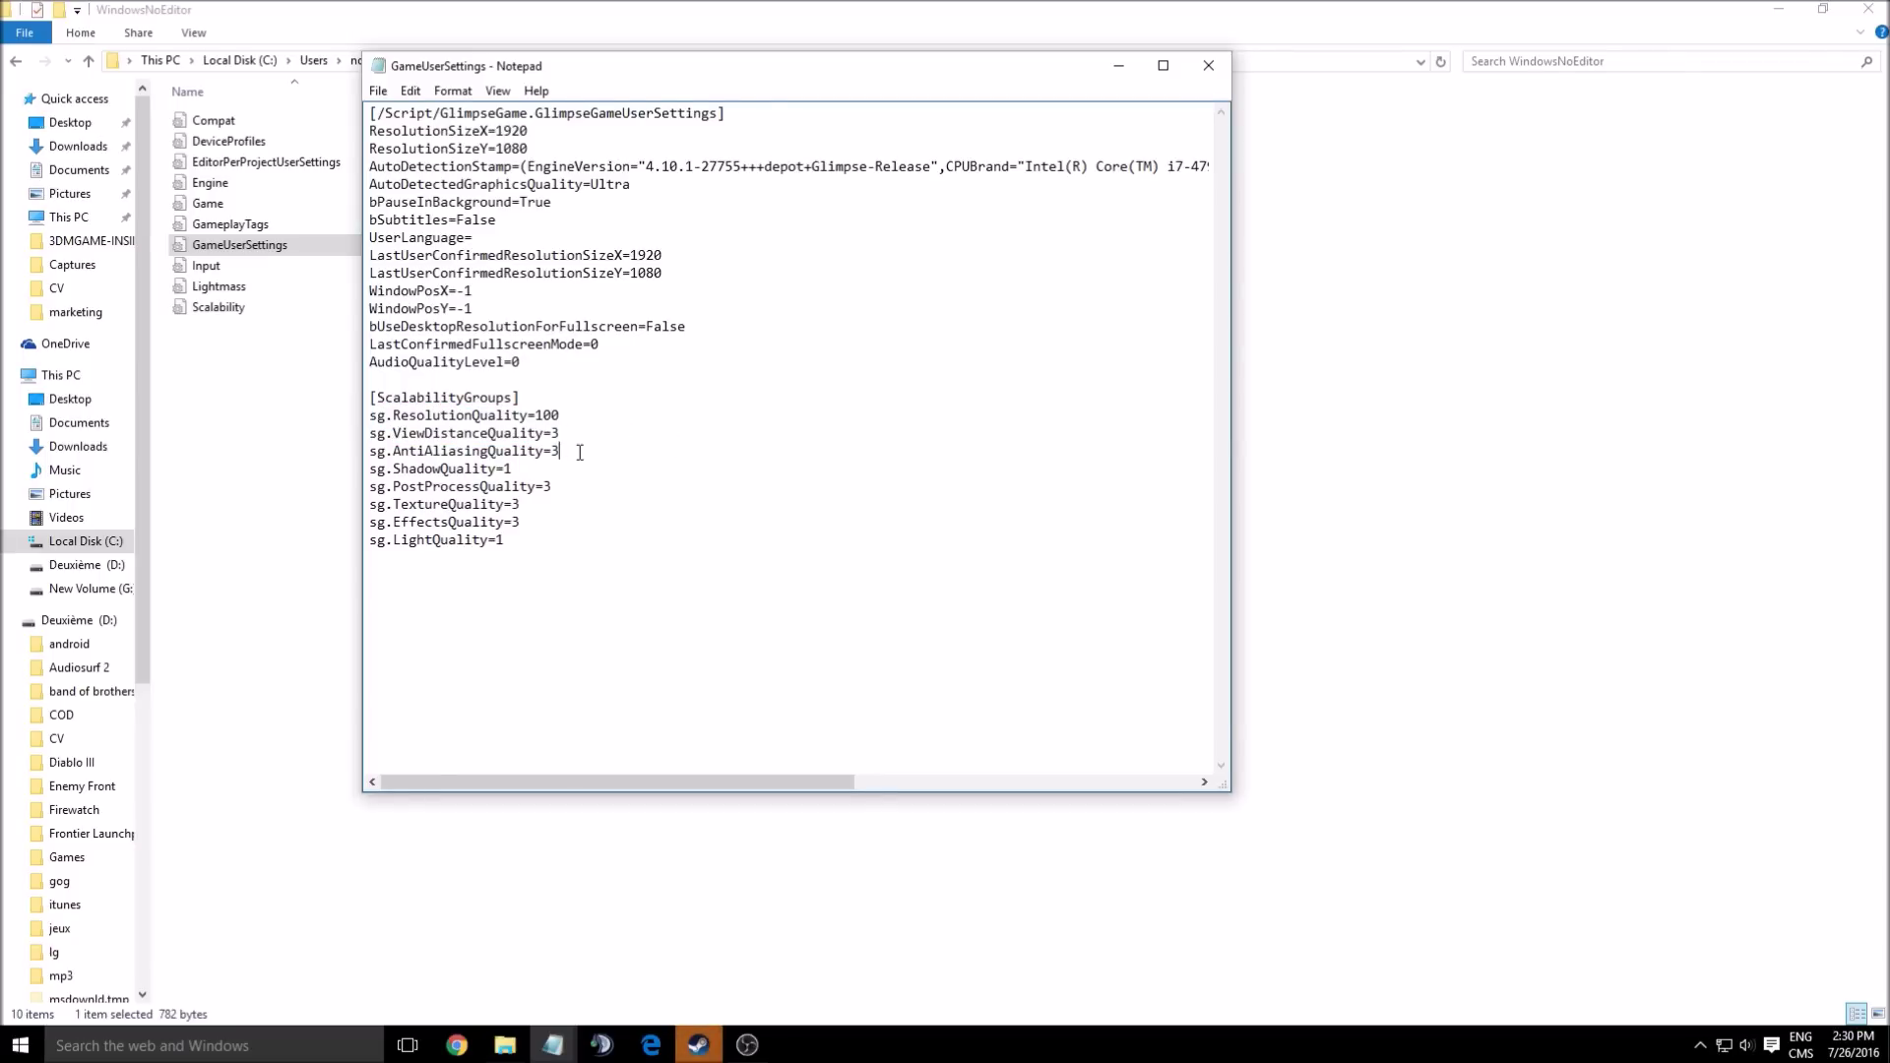
pyautogui.click(463, 434)
pyautogui.moveTo(396, 434); pyautogui.dragTo(544, 436)
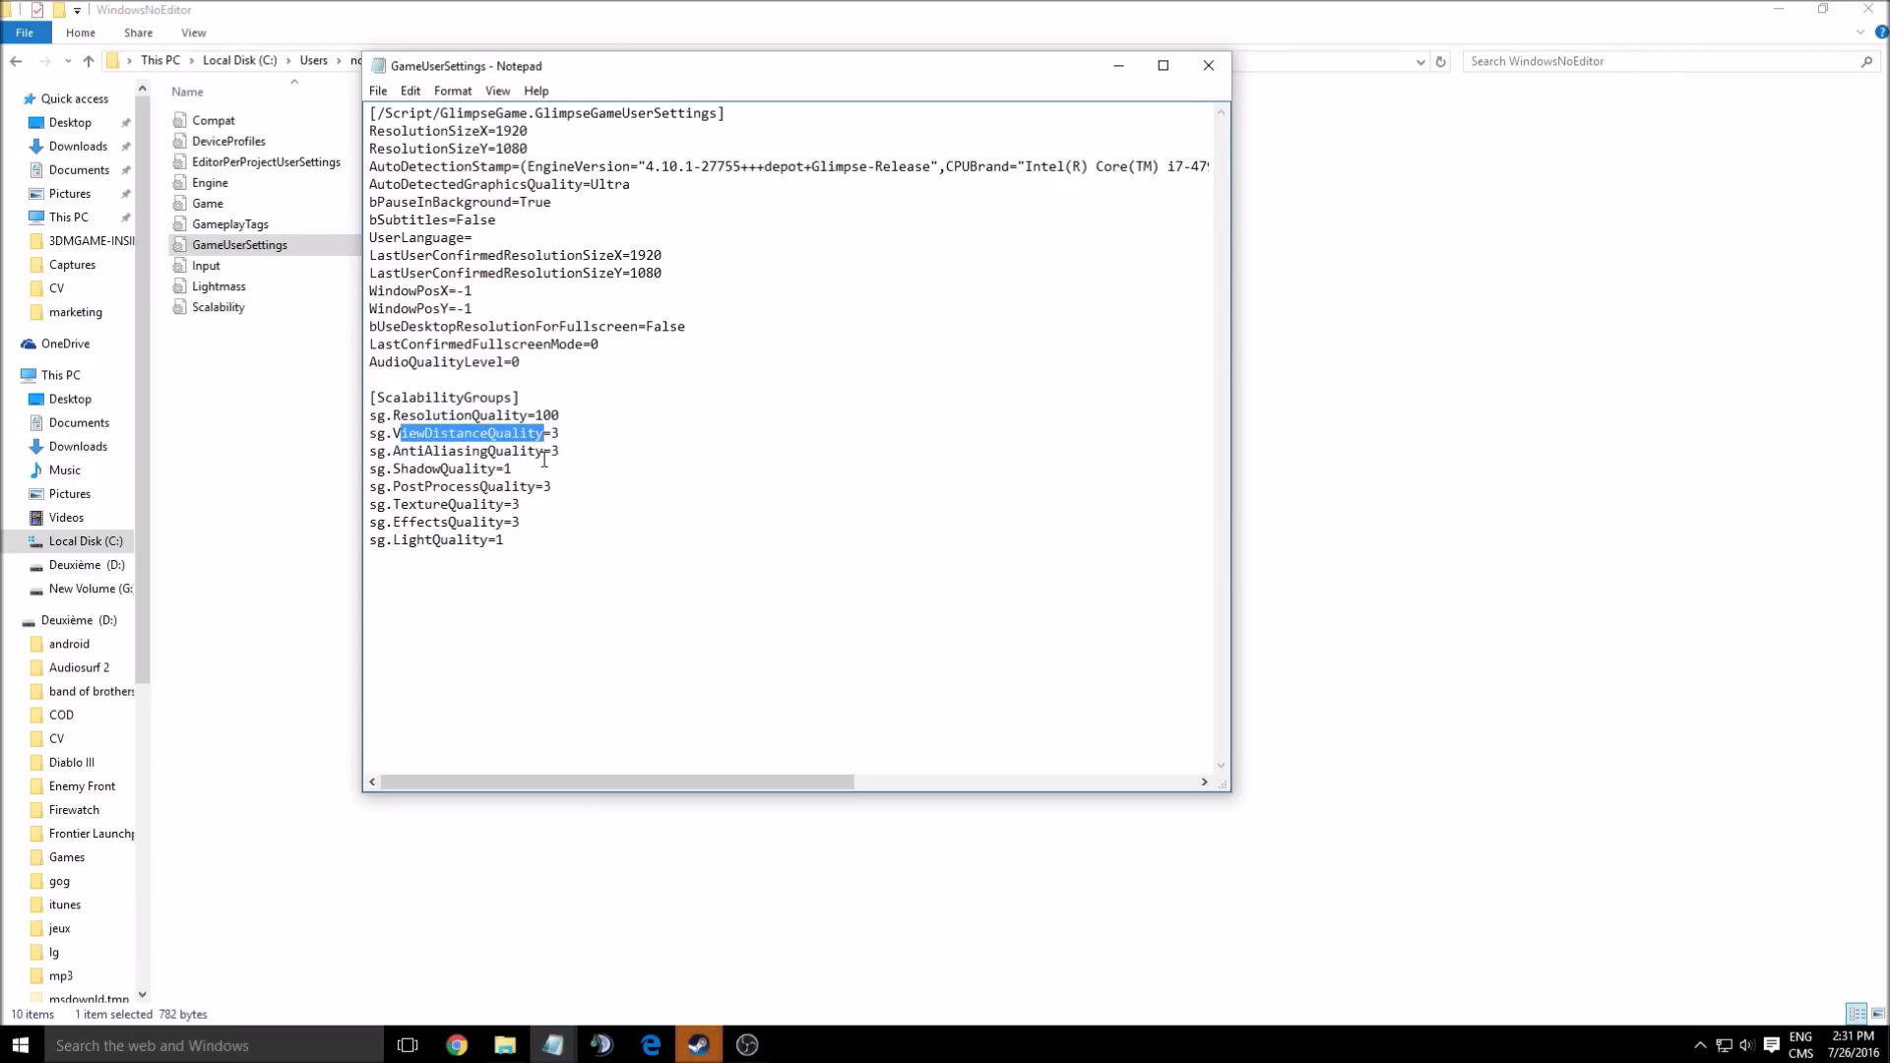
pyautogui.click(595, 485)
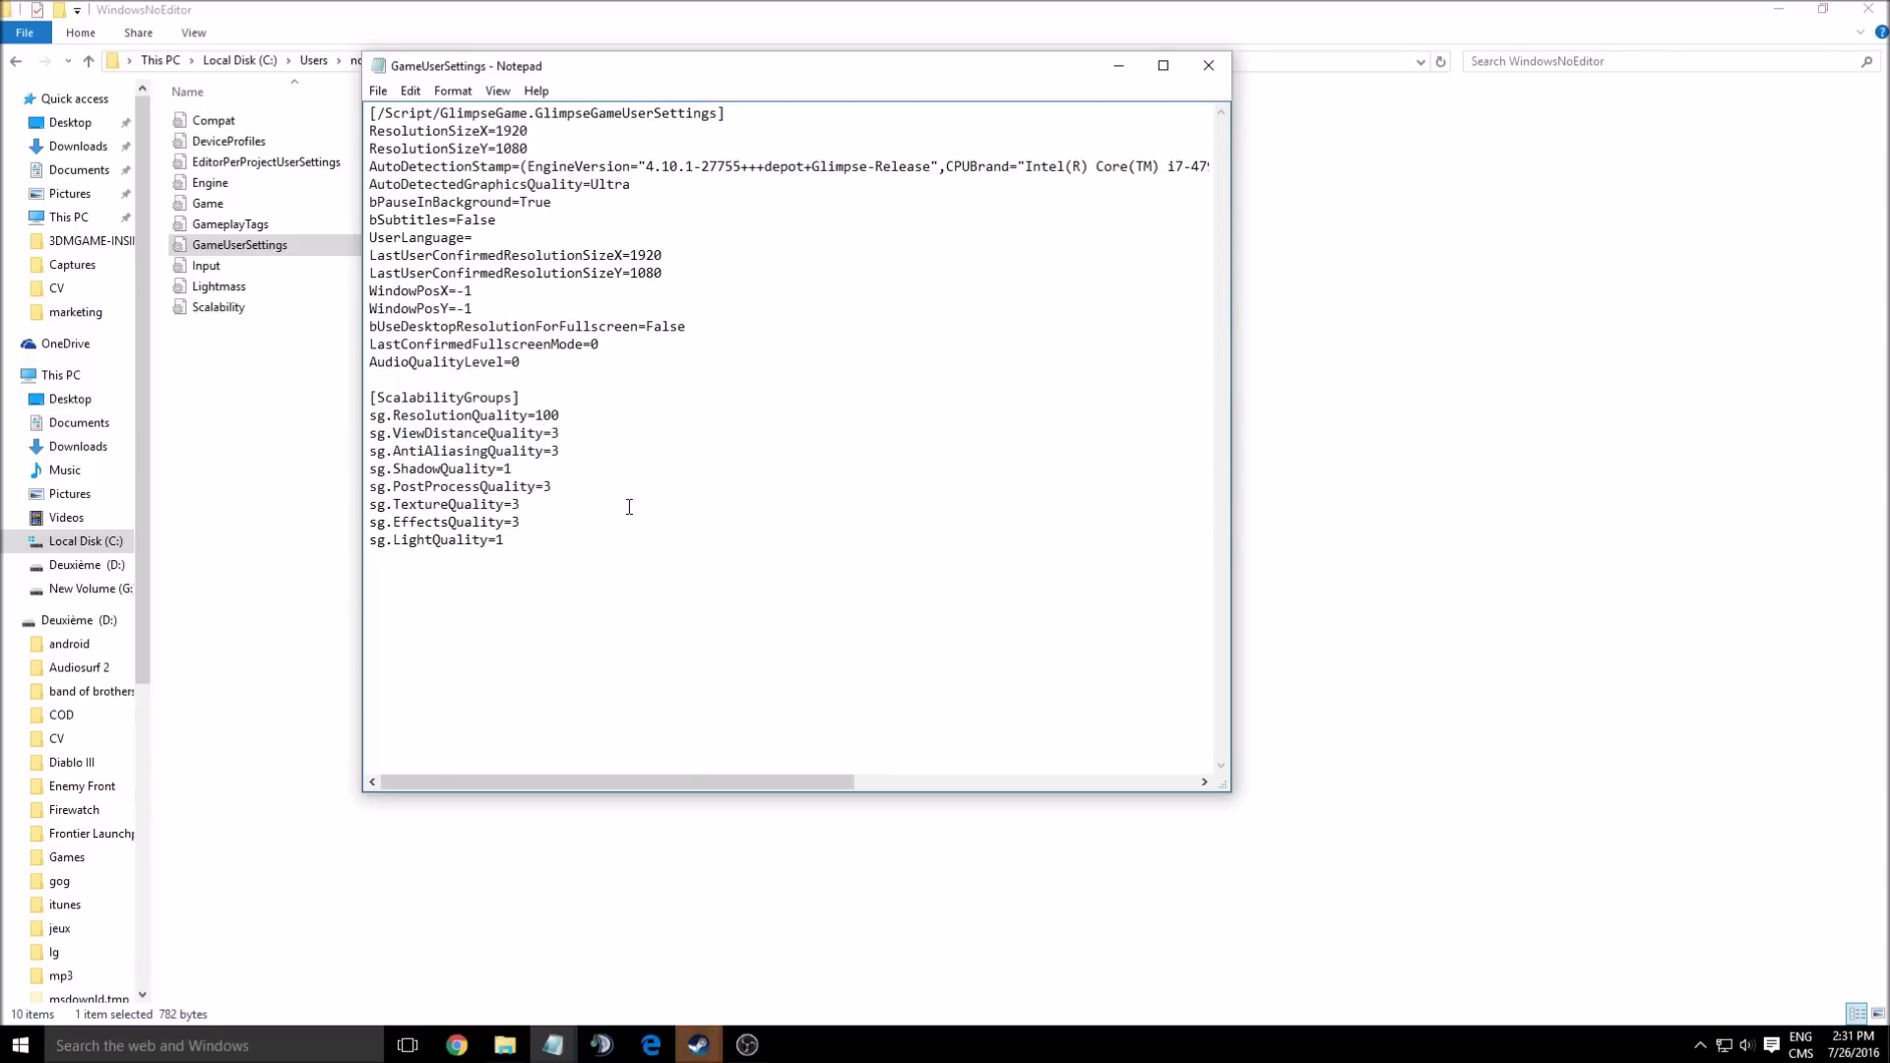
# Step: Examine the sg.ShadowQuality, sg.LightQuality and sg.AntiAliasingQuality entries under ScalabilityGroups
pyautogui.click(621, 472)
pyautogui.moveTo(394, 470); pyautogui.dragTo(538, 473)
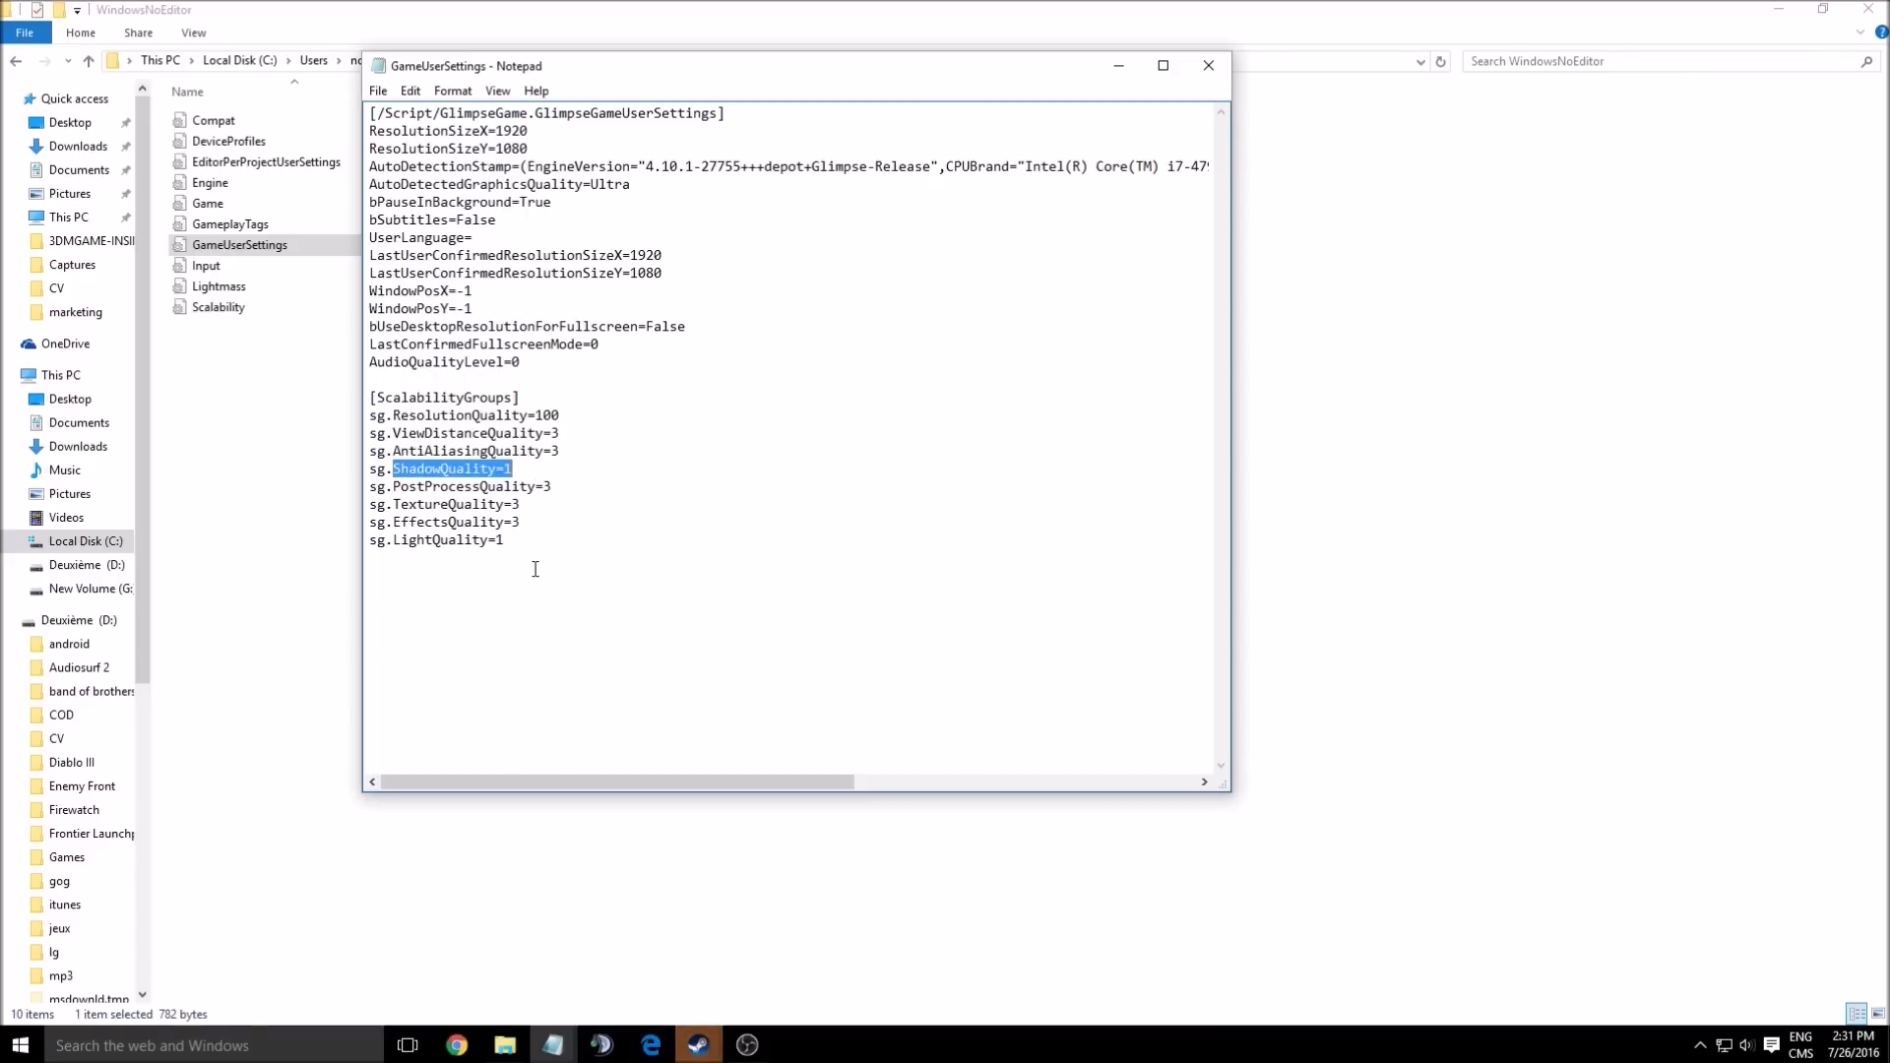
pyautogui.click(511, 470)
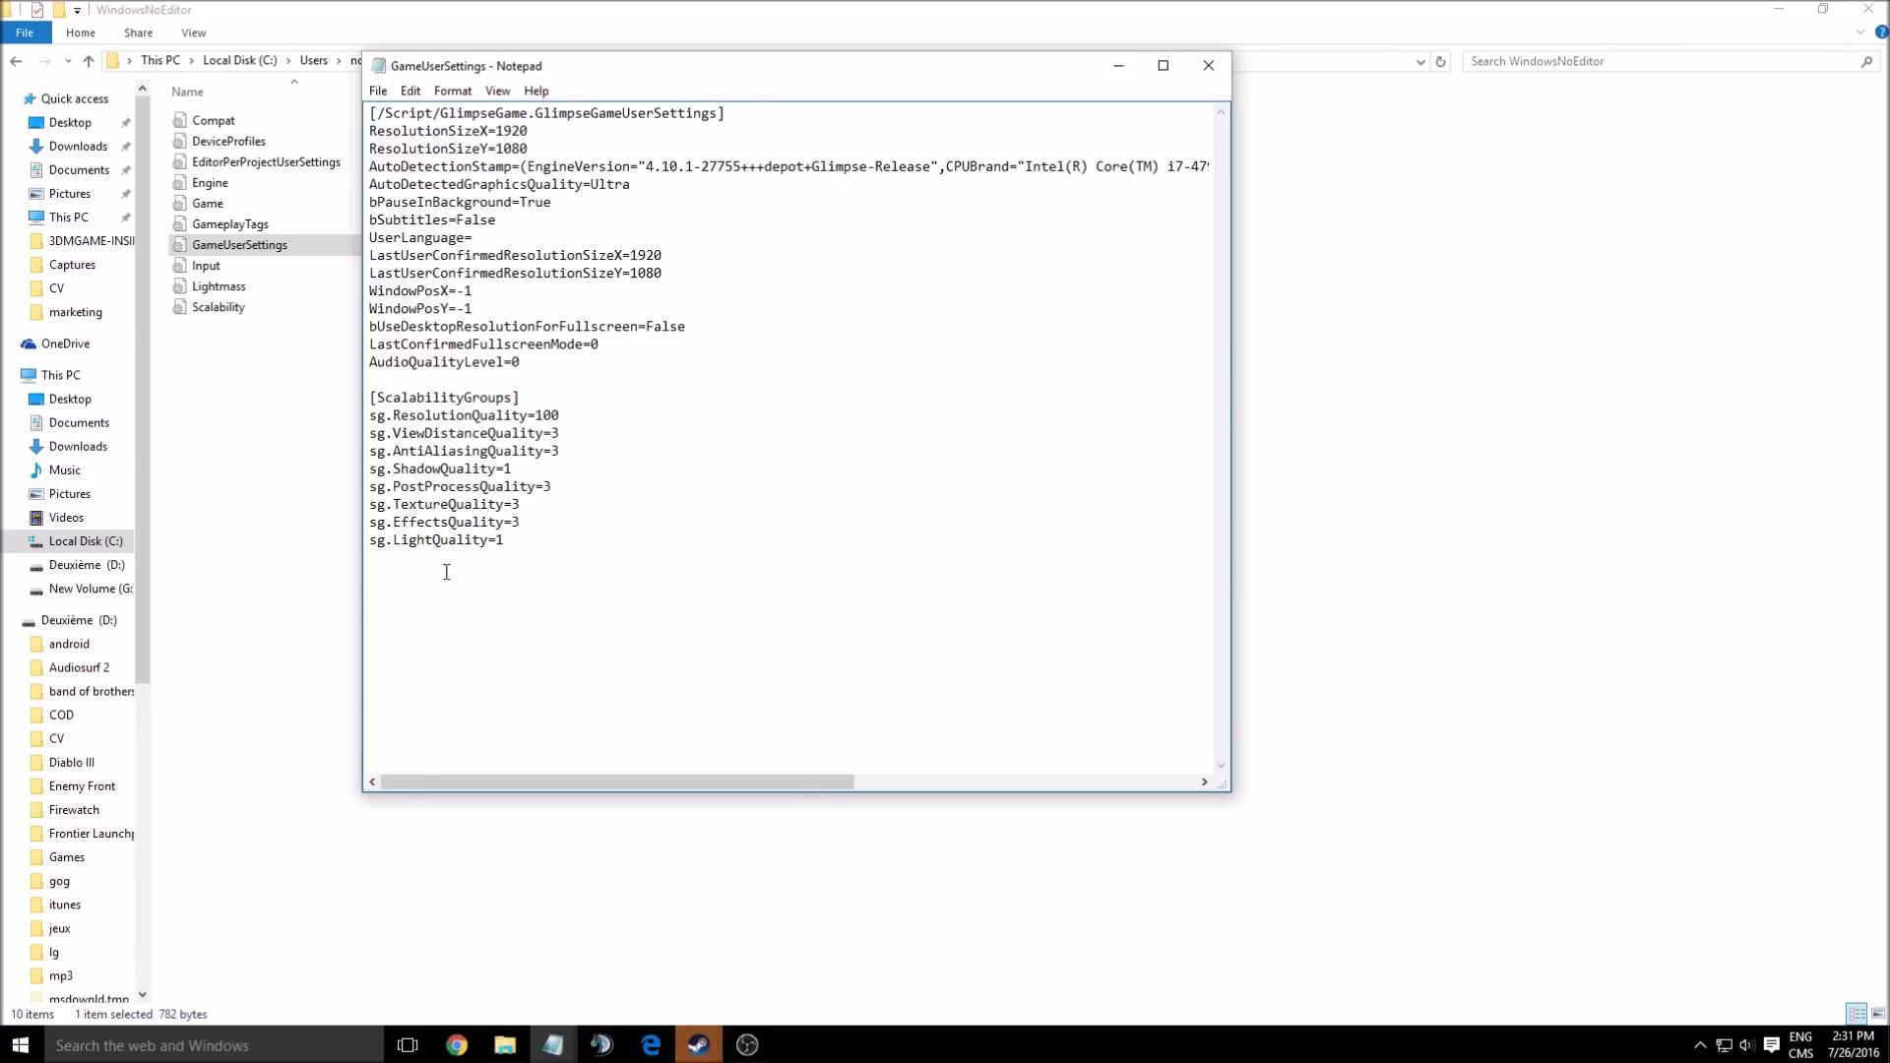
pyautogui.moveTo(398, 539); pyautogui.dragTo(530, 545)
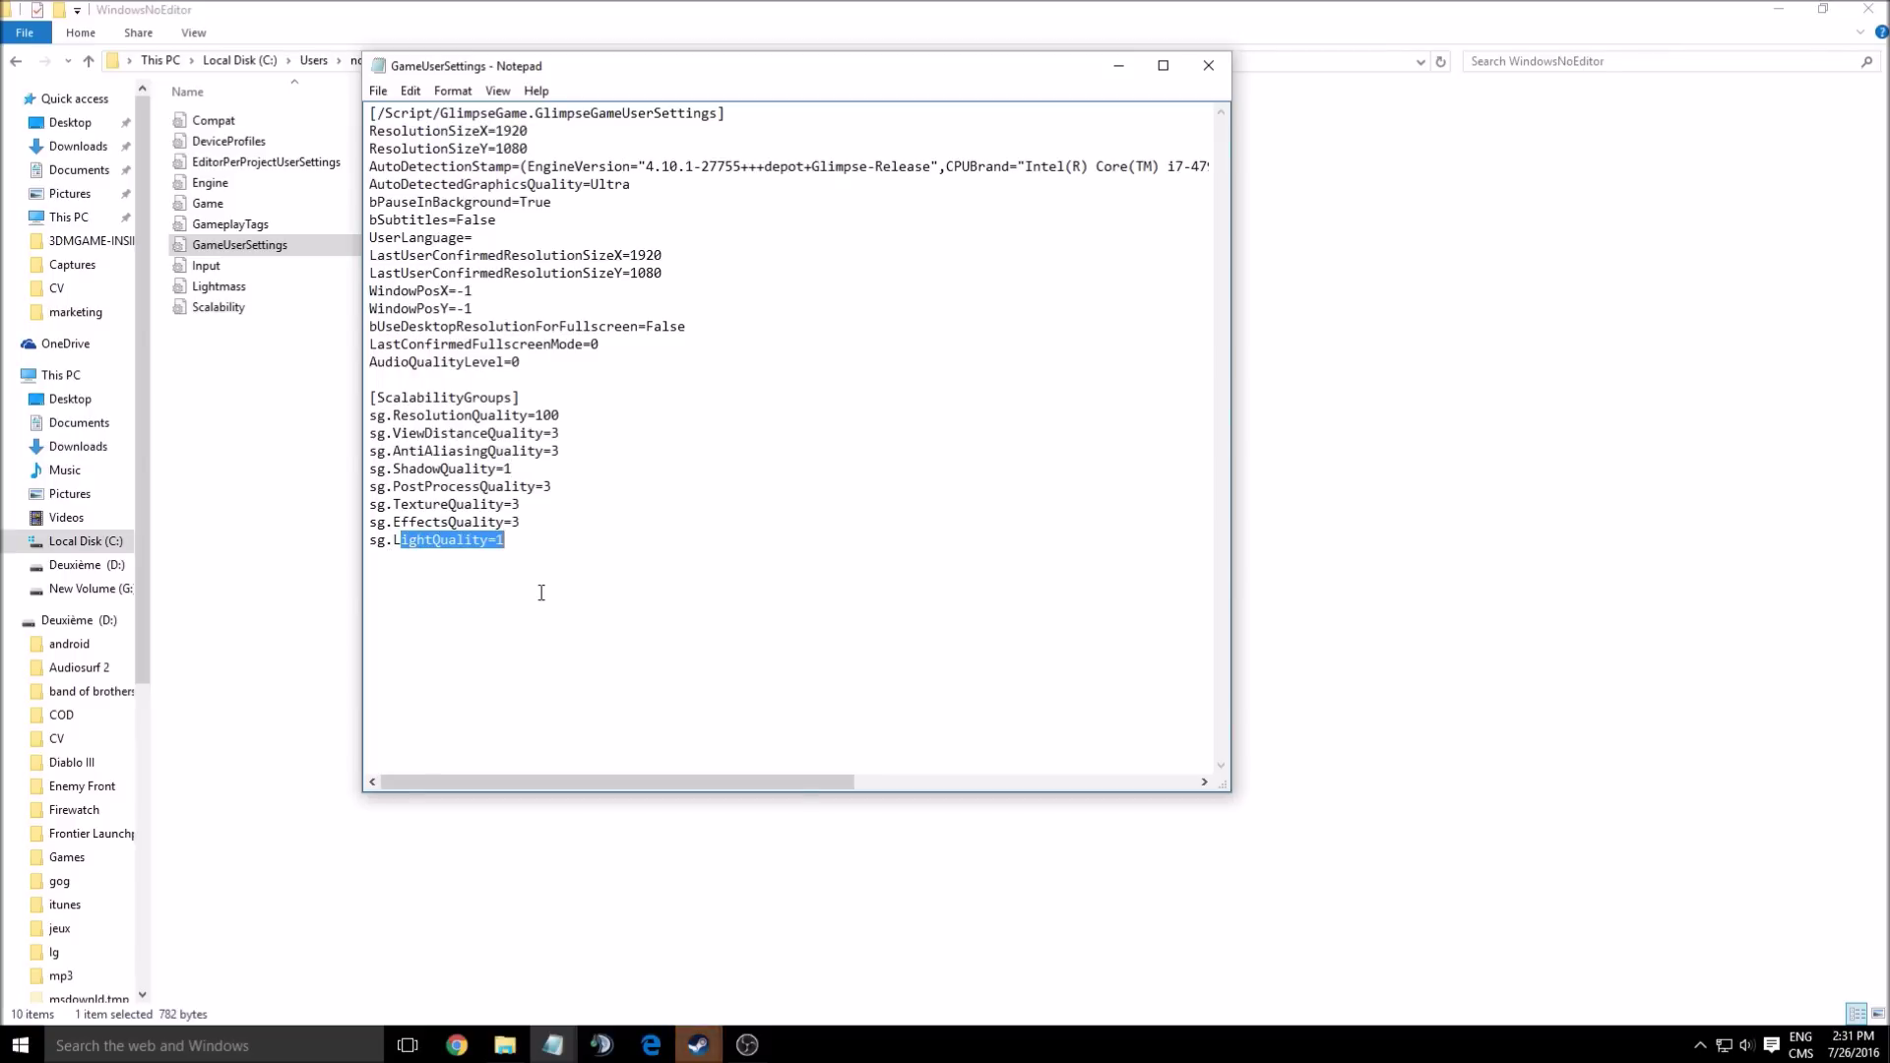
pyautogui.click(506, 542)
pyautogui.moveTo(506, 541); pyautogui.dragTo(496, 547)
pyautogui.click(532, 523)
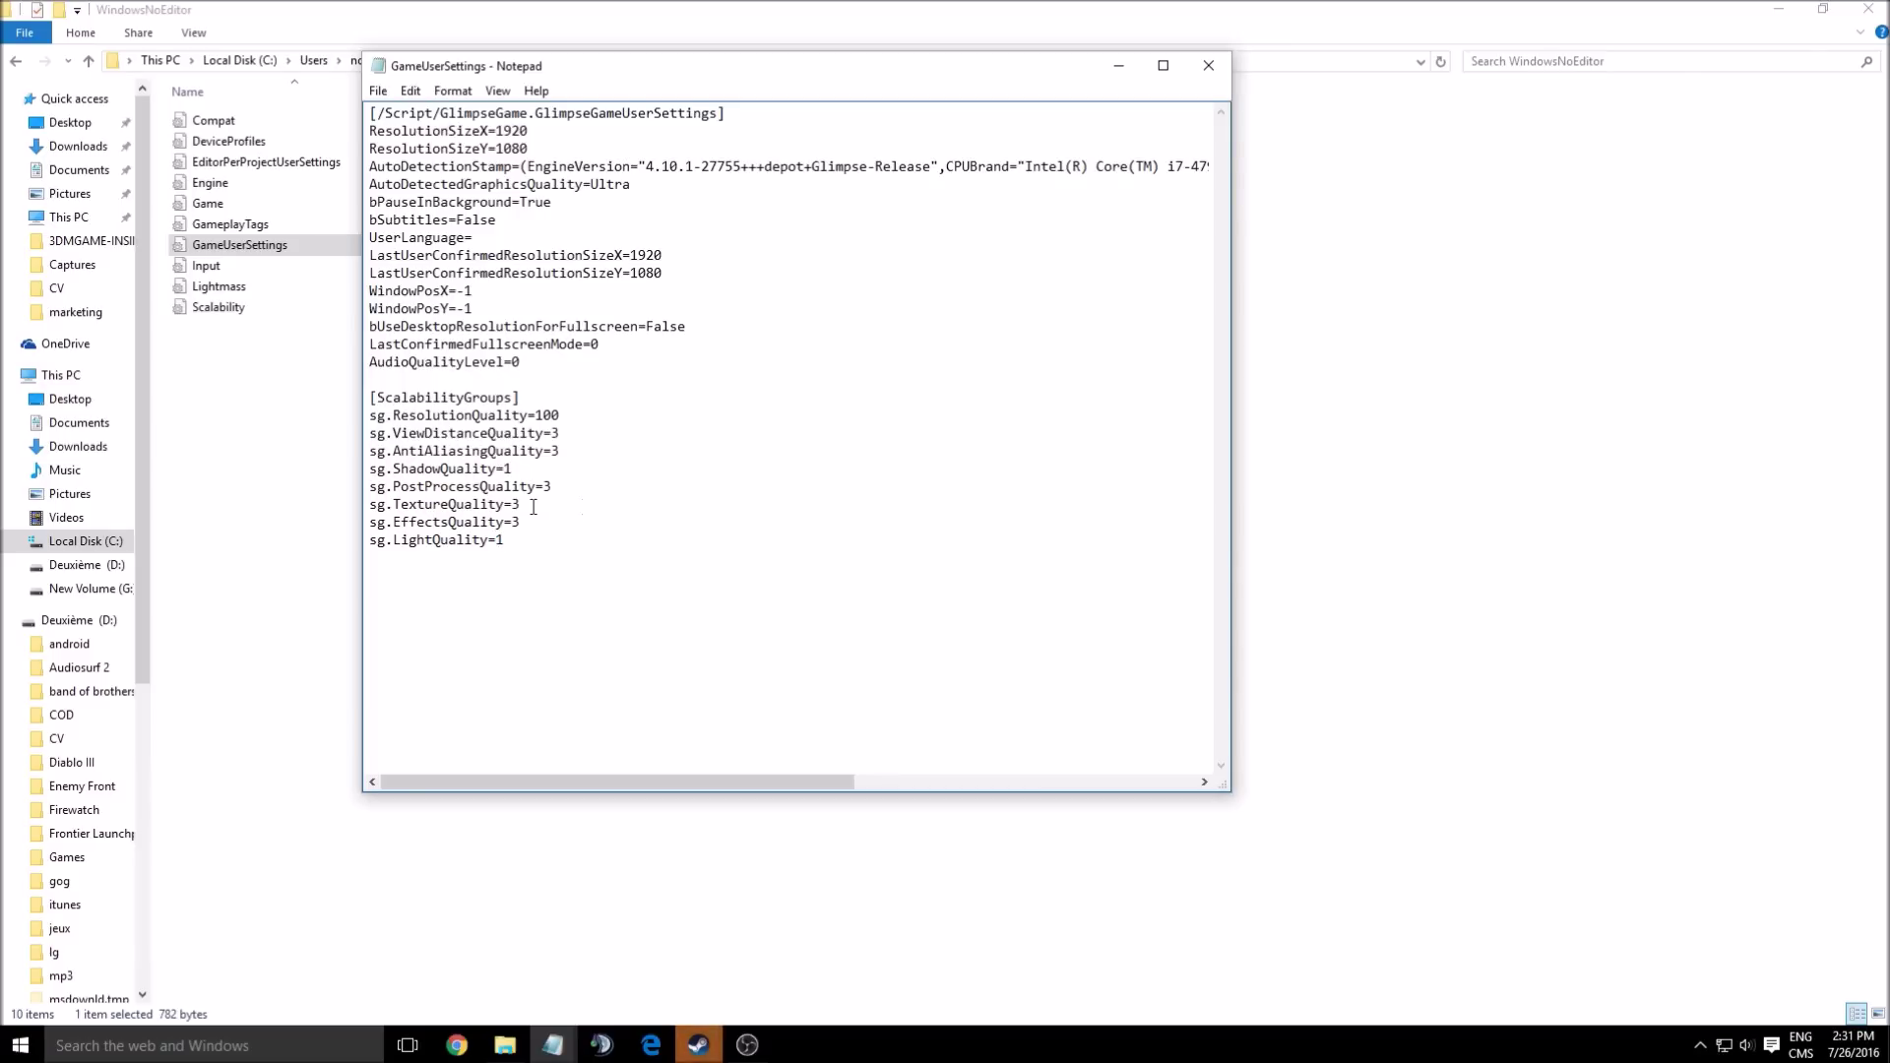
pyautogui.moveTo(510, 504); pyautogui.dragTo(523, 505)
pyautogui.click(539, 544)
pyautogui.rightClick(551, 478)
pyautogui.click(514, 470)
pyautogui.moveTo(394, 469); pyautogui.dragTo(516, 469)
pyautogui.click(520, 486)
pyautogui.moveTo(393, 539); pyautogui.dragTo(505, 540)
pyautogui.click(534, 555)
pyautogui.moveTo(396, 451); pyautogui.dragTo(540, 451)
pyautogui.click(551, 475)
pyautogui.moveTo(371, 451); pyautogui.dragTo(562, 458)
# Step: Set sg.ShadowQuality to 0 in the ScalabilityGroups block
pyautogui.moveTo(380, 470); pyautogui.dragTo(520, 470)
pyautogui.click(514, 469)
pyautogui.press('BackSpace')
pyautogui.write('0')
pyautogui.click(683, 595)
pyautogui.press('Return')
# Step: Examine the sg.PostProcessQuality and sg.TextureQuality entries below the shadow quality line
pyautogui.click(498, 487)
pyautogui.moveTo(393, 469); pyautogui.dragTo(566, 469)
pyautogui.click(598, 502)
pyautogui.moveTo(393, 487); pyautogui.dragTo(552, 487)
pyautogui.click(603, 524)
pyautogui.moveTo(370, 486); pyautogui.dragTo(554, 486)
pyautogui.click(637, 522)
pyautogui.moveTo(394, 486); pyautogui.dragTo(554, 486)
pyautogui.click(581, 539)
pyautogui.moveTo(380, 506); pyautogui.dragTo(371, 486)
pyautogui.click(503, 519)
pyautogui.moveTo(520, 504); pyautogui.dragTo(369, 504)
pyautogui.click(522, 532)
# Step: Examine the sg.EffectsQuality and sg.LightQuality entries at the end of the settings file
pyautogui.moveTo(401, 522); pyautogui.dragTo(490, 522)
pyautogui.click(482, 523)
pyautogui.moveTo(408, 523); pyautogui.dragTo(502, 542)
pyautogui.click(414, 554)
pyautogui.moveTo(371, 539)
pyautogui.mouseDown()
pyautogui.moveTo(482, 541)
pyautogui.moveTo(386, 541)
pyautogui.mouseUp()
pyautogui.click(507, 542)
pyautogui.moveTo(400, 469); pyautogui.dragTo(484, 470)
pyautogui.click(501, 543)
pyautogui.moveTo(523, 523); pyautogui.dragTo(375, 523)
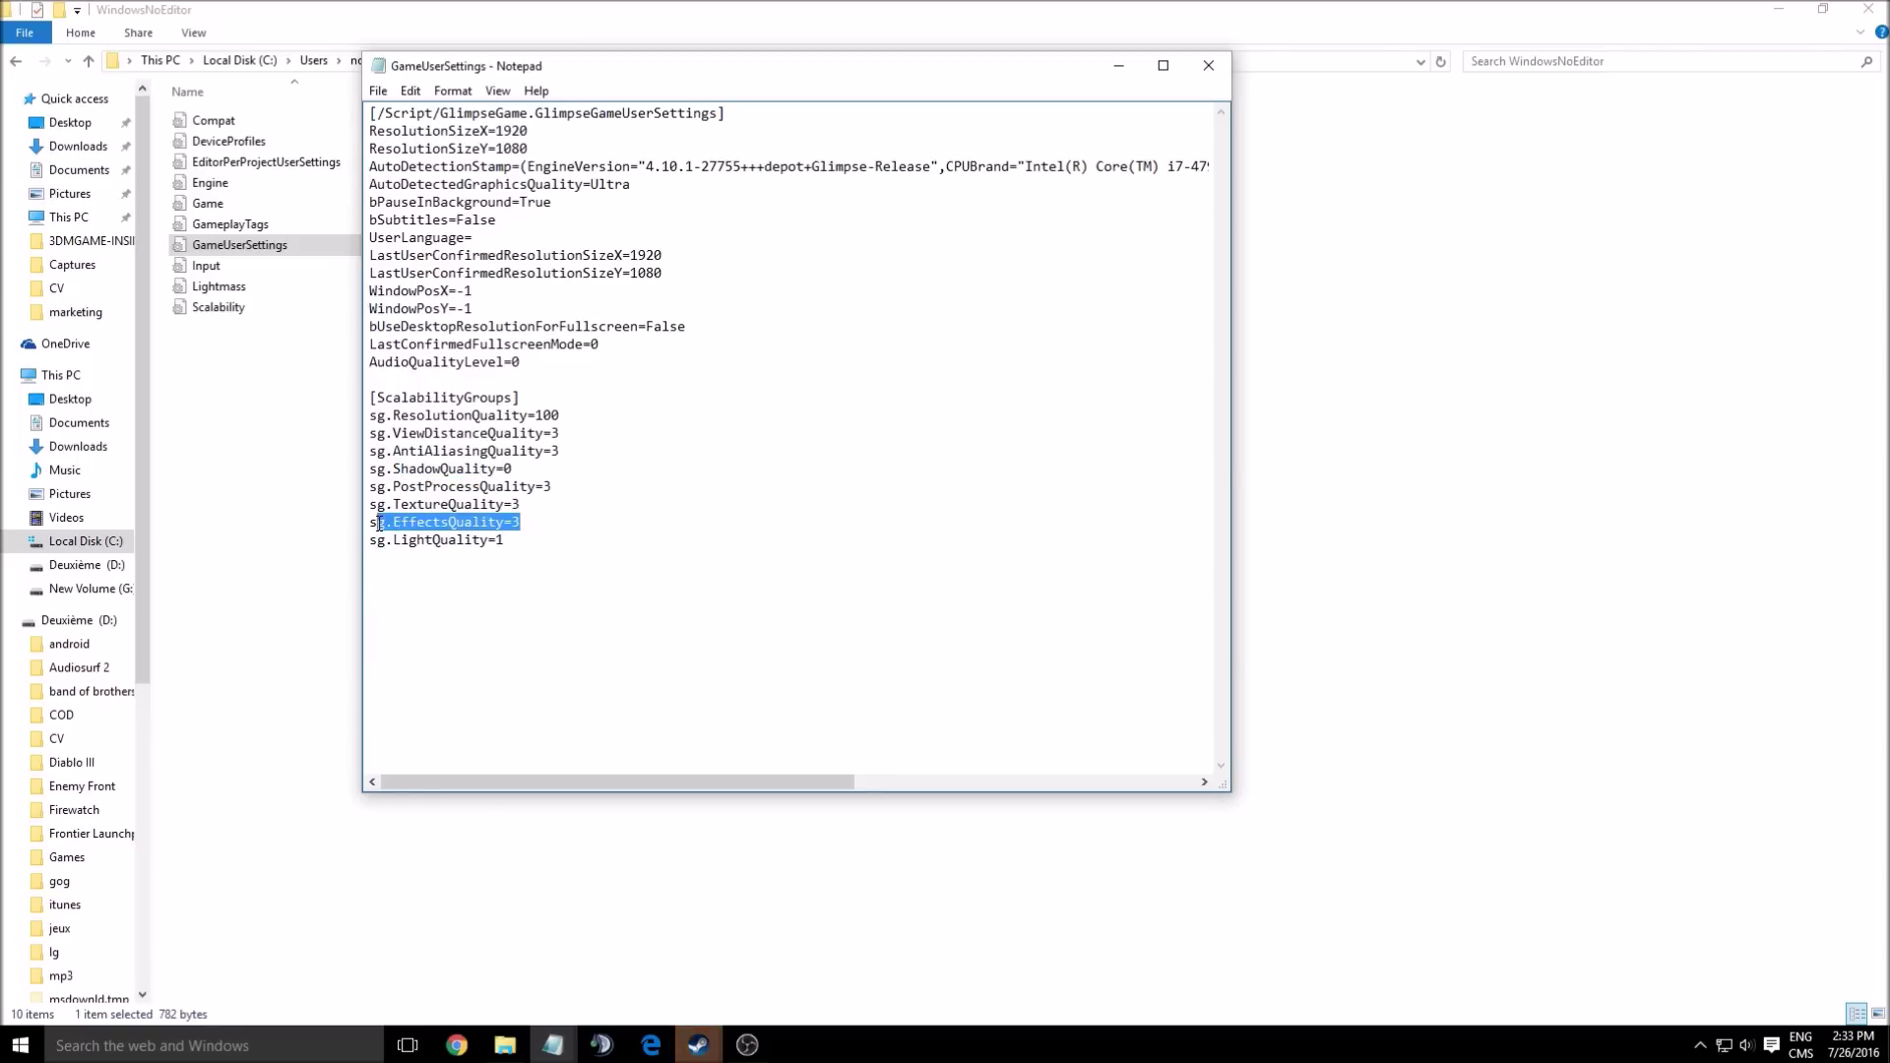
pyautogui.click(528, 540)
pyautogui.moveTo(527, 541); pyautogui.dragTo(371, 541)
pyautogui.click(463, 573)
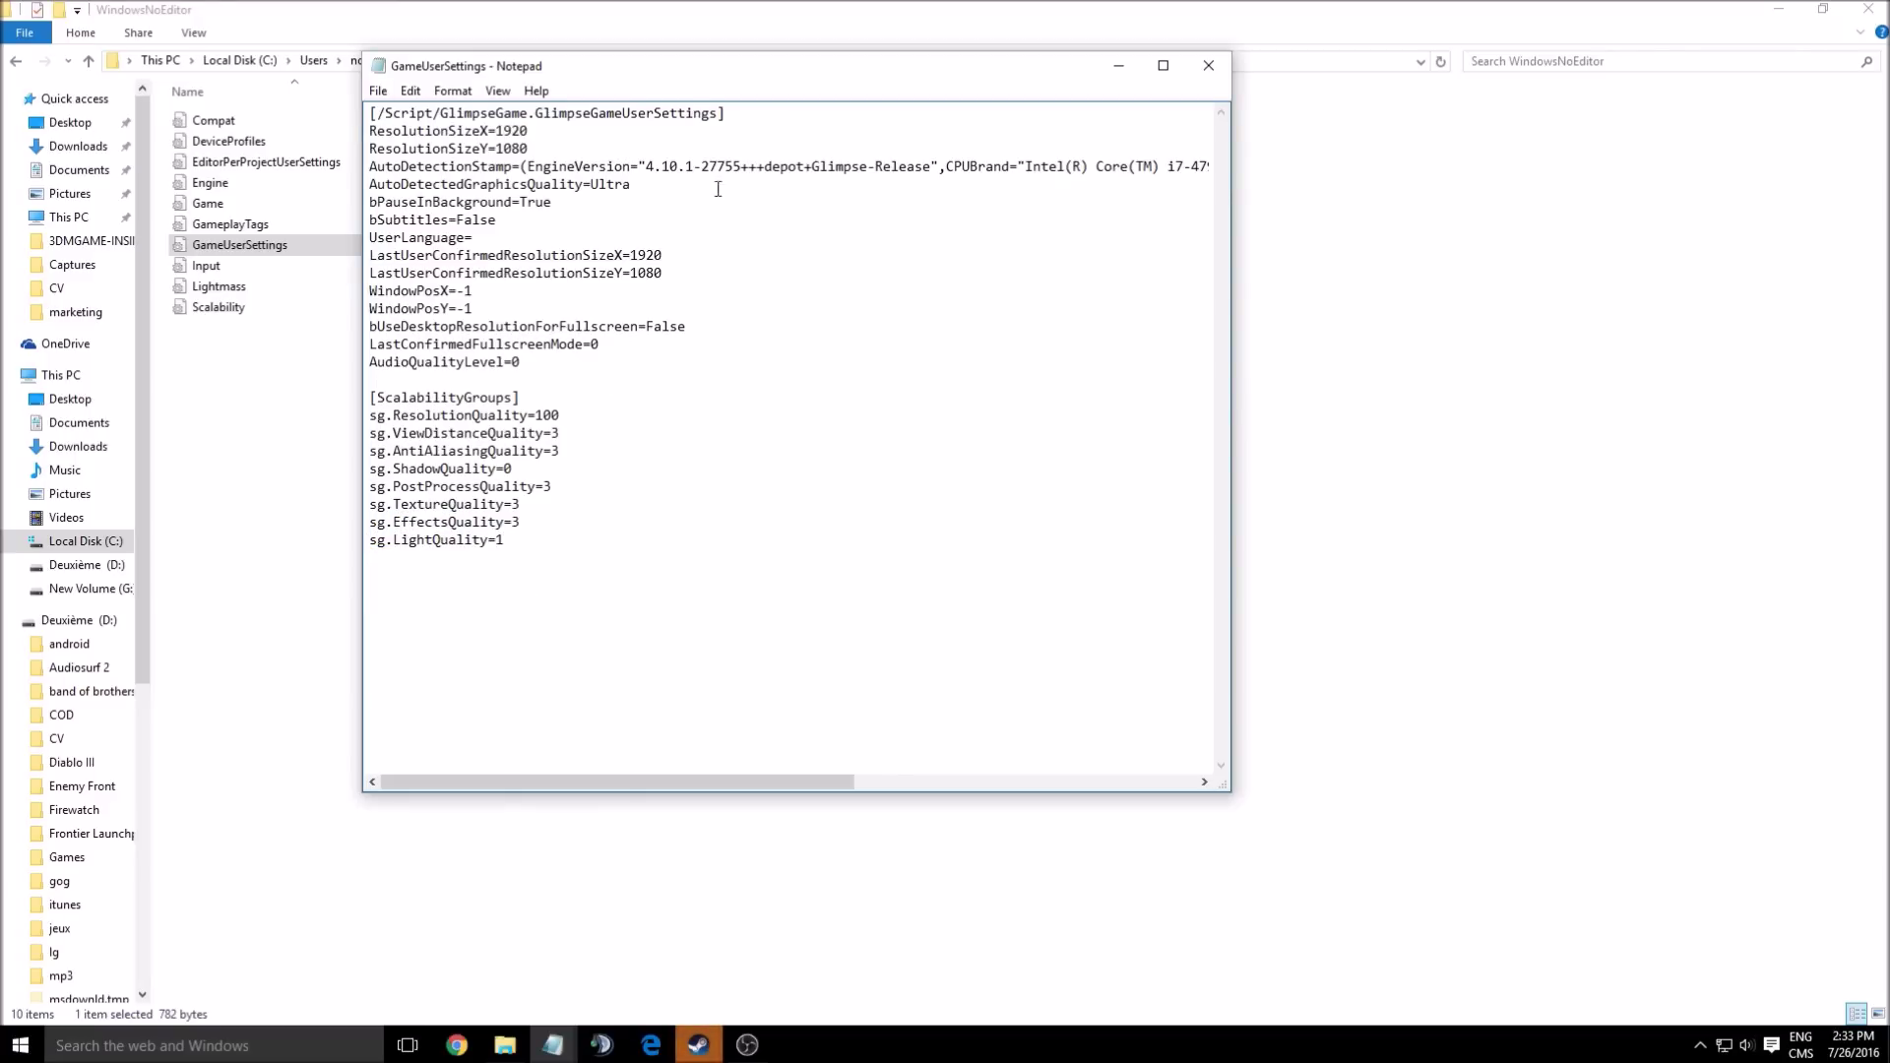
# Step: Close the GameUserSettings file without saving the changes
pyautogui.hotkey('alt', 'F4')
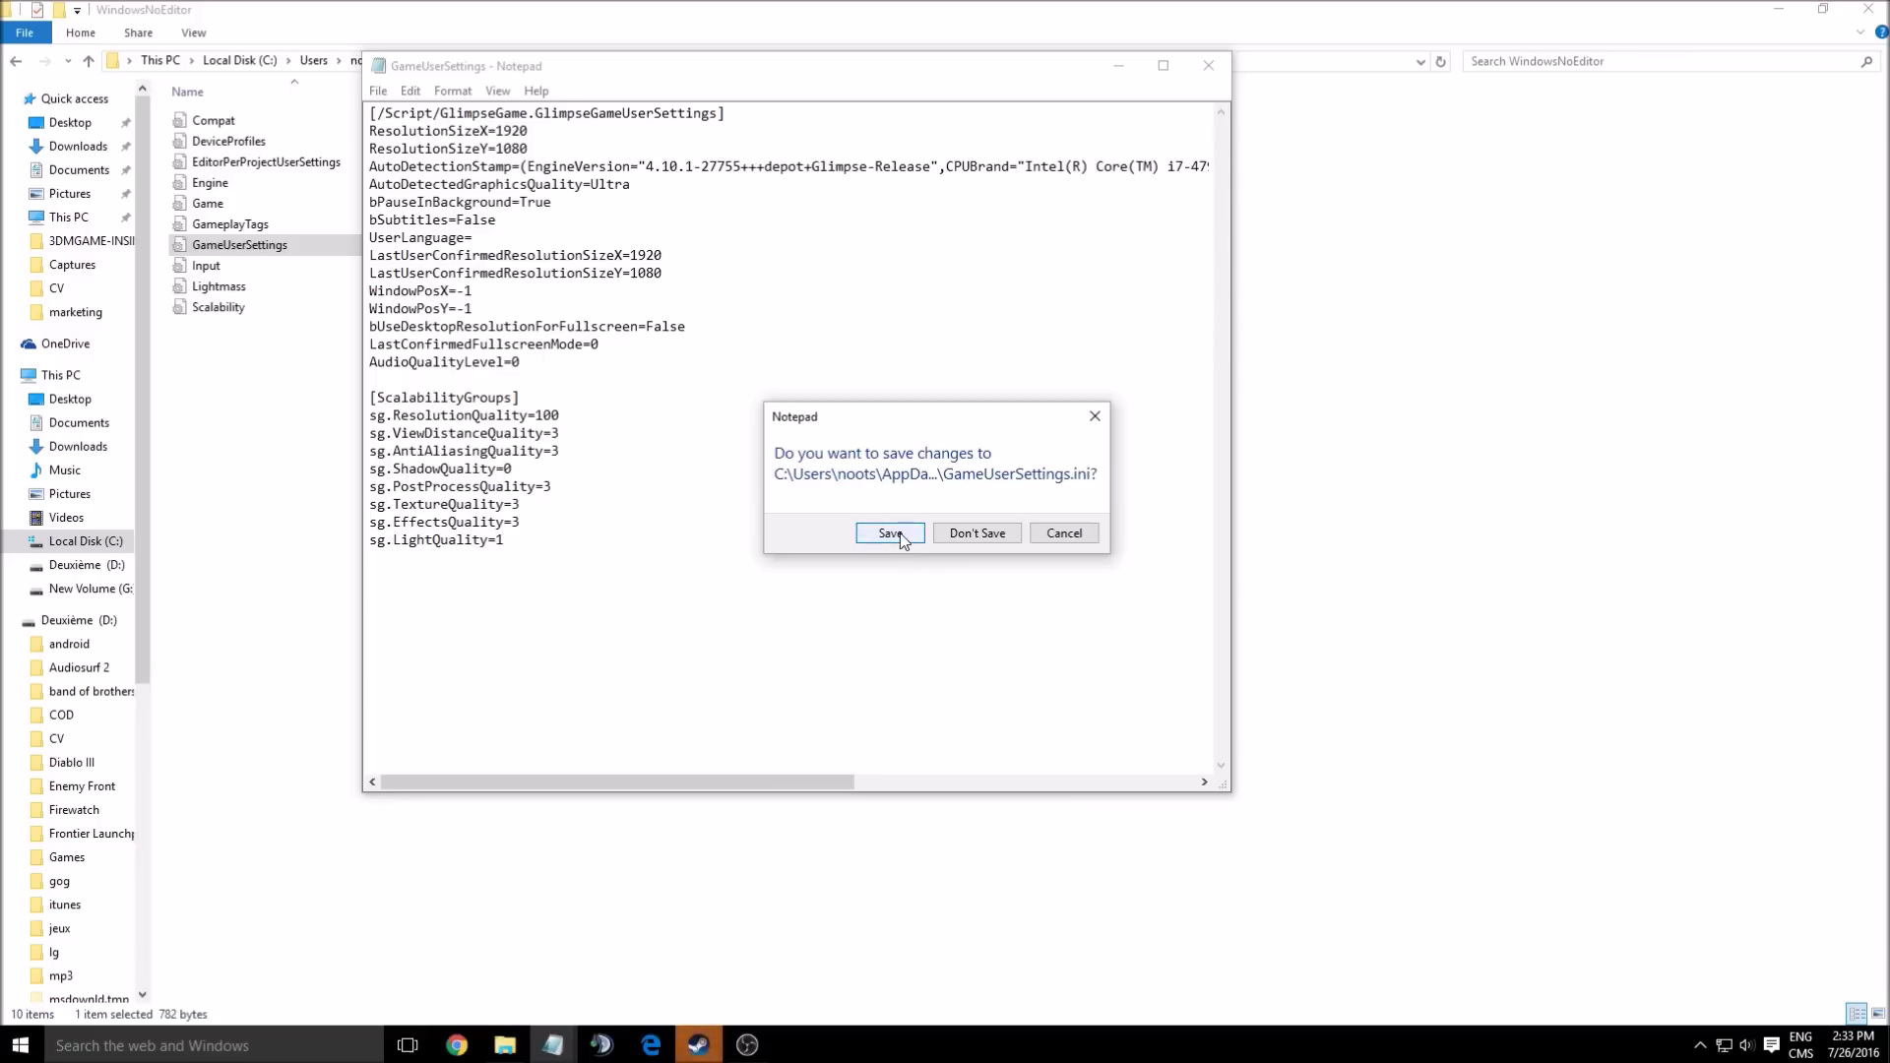
pyautogui.click(1089, 537)
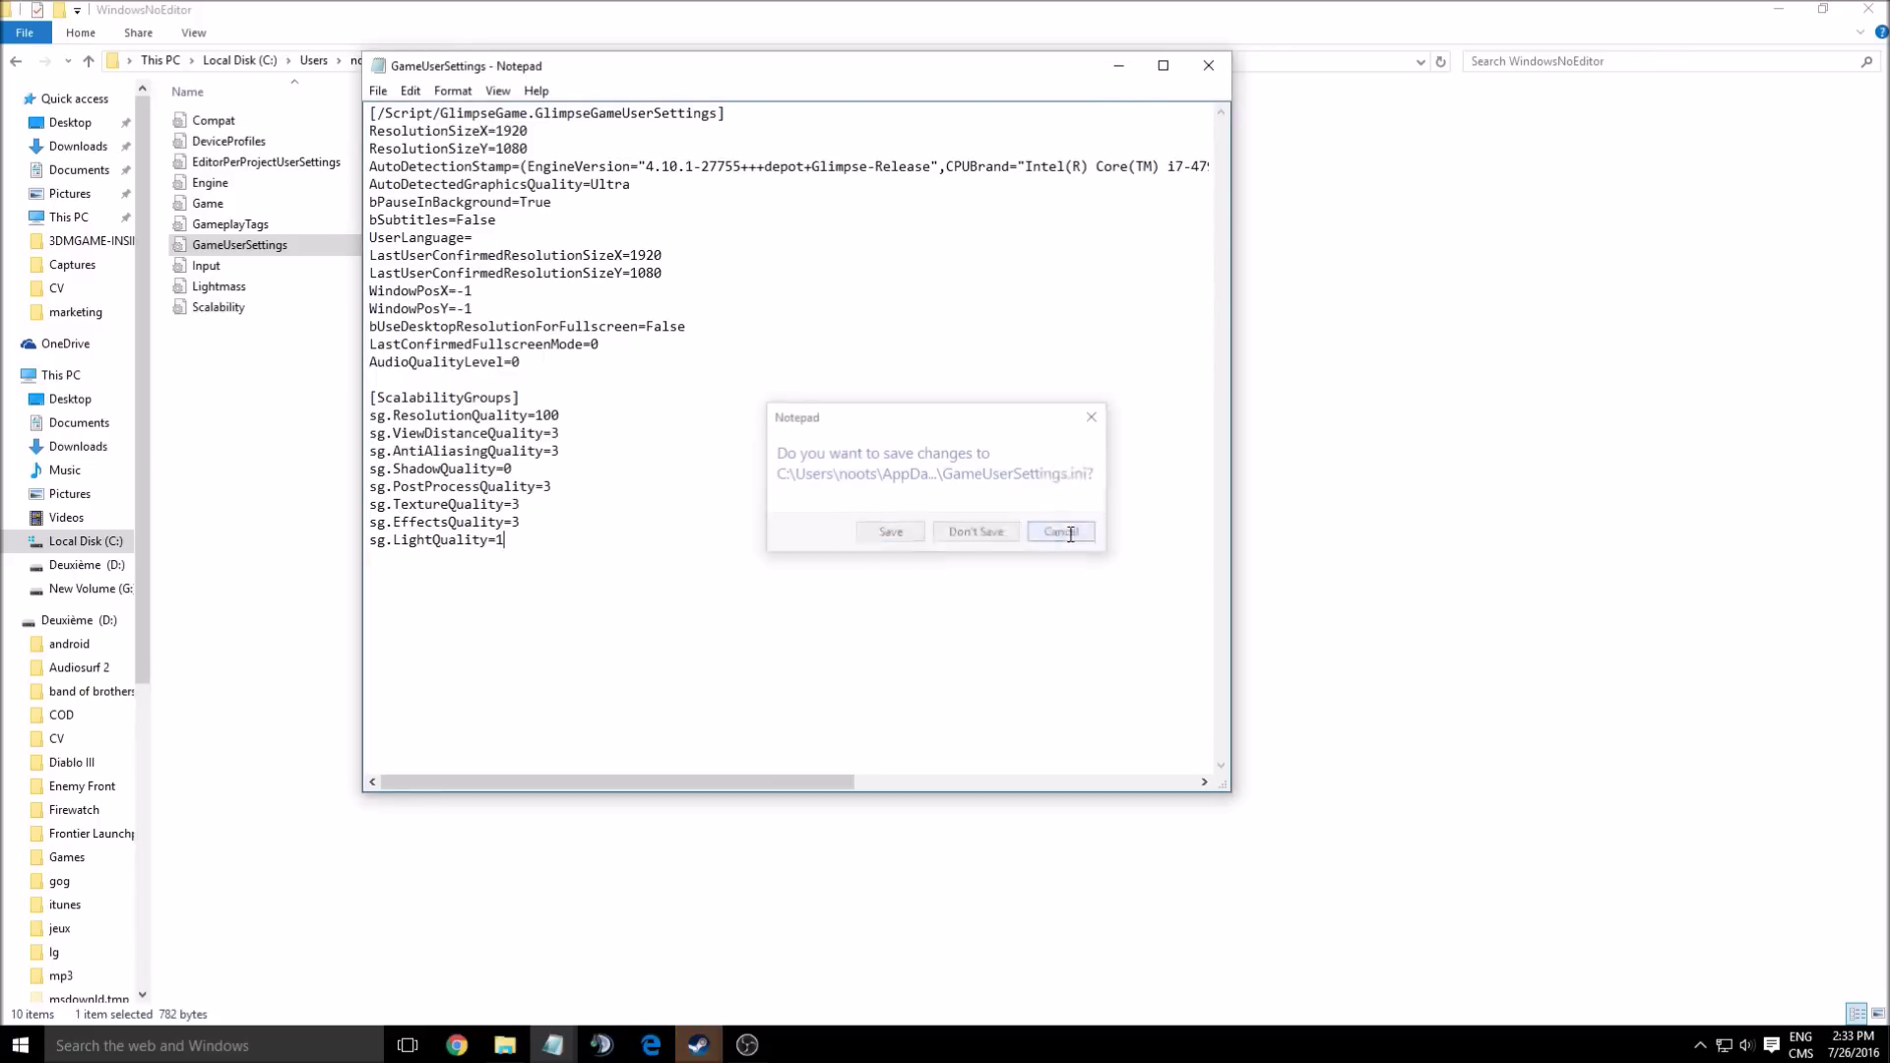
pyautogui.click(1220, 69)
pyautogui.click(985, 537)
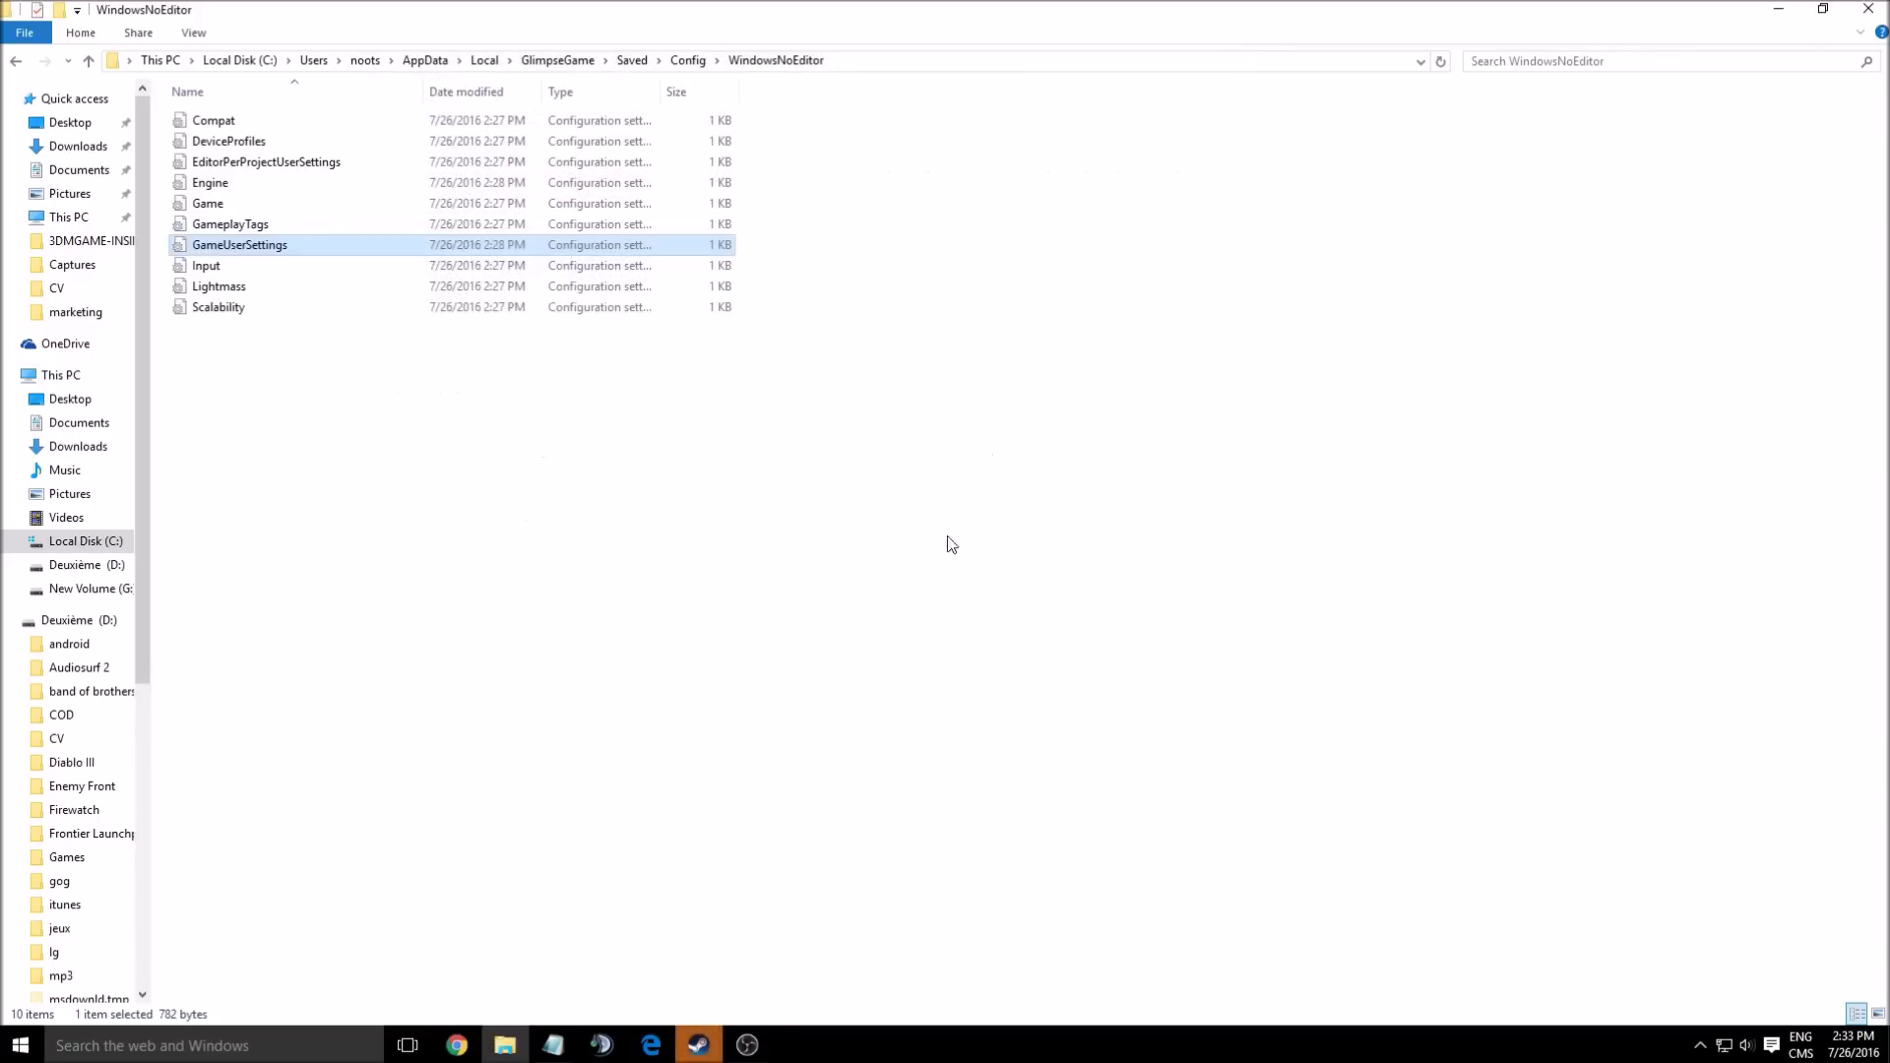
# Step: Check the attributes in the GameUserSettings file's properties without changing them, and close the folder window
pyautogui.rightClick(275, 254)
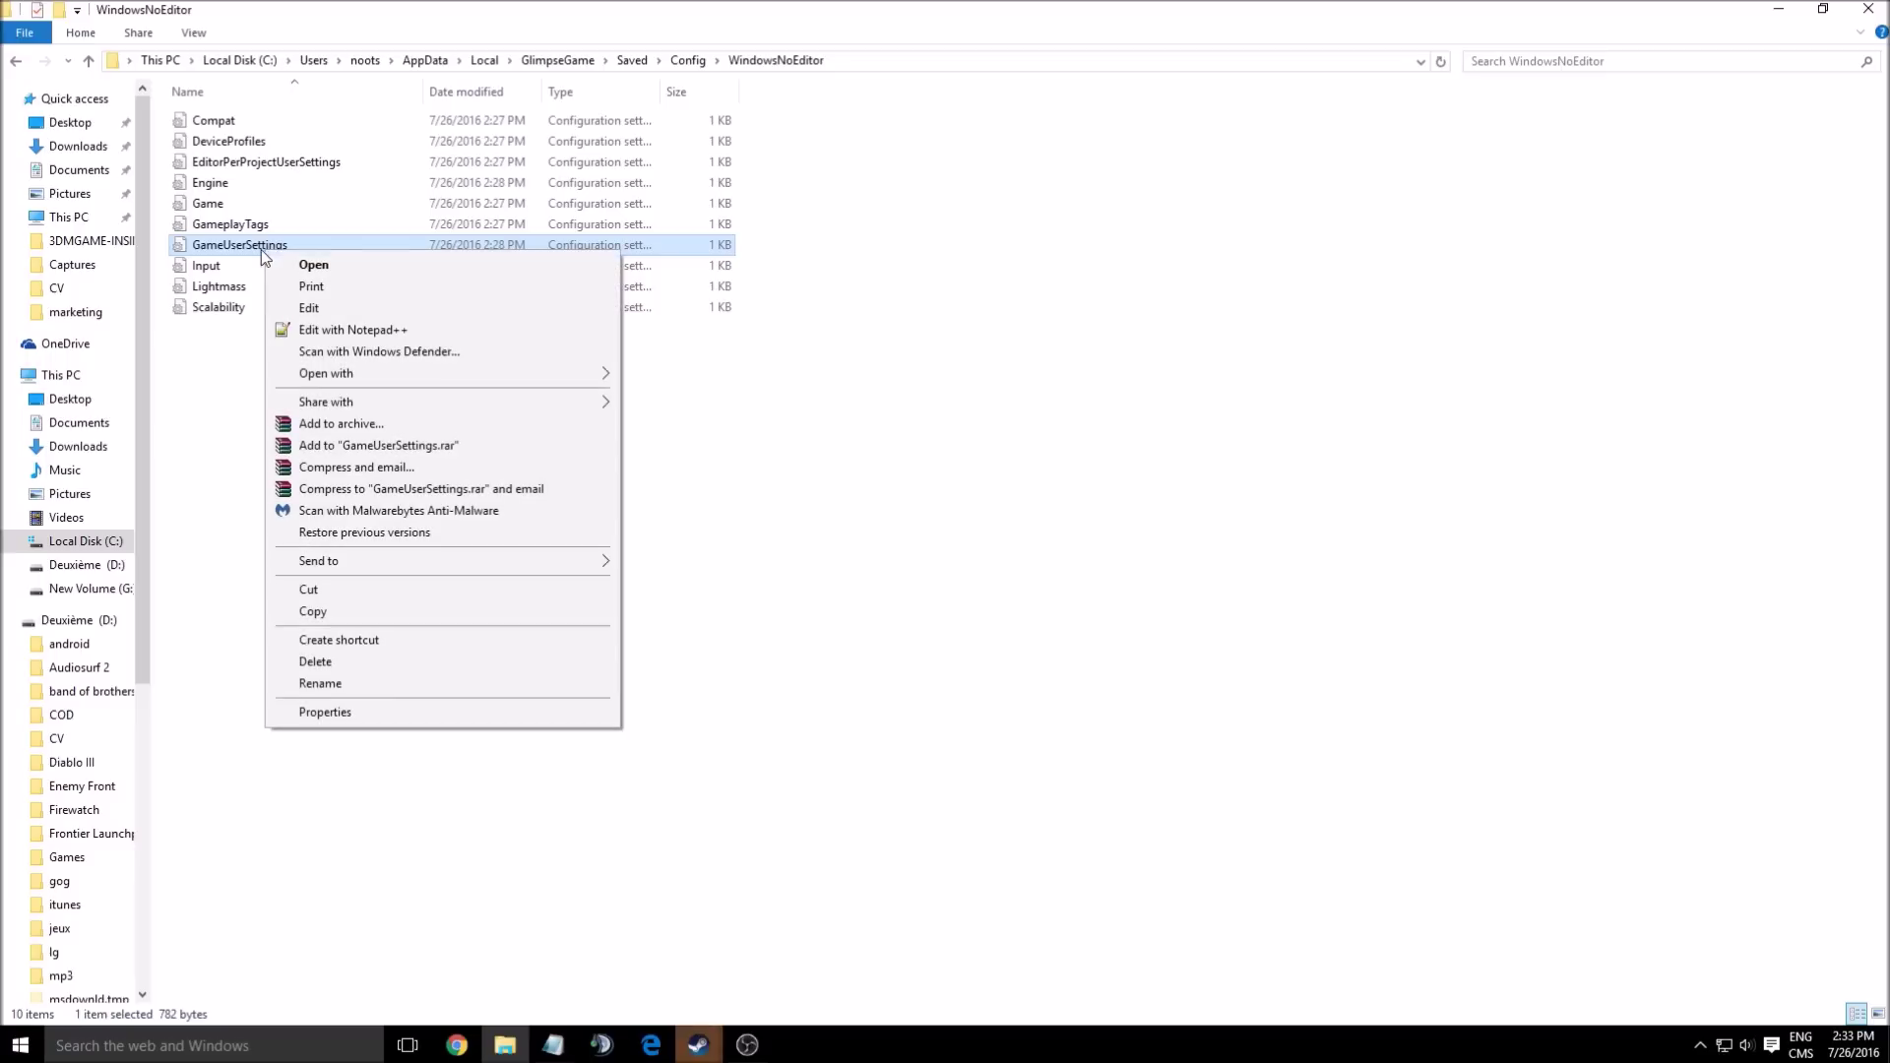
pyautogui.click(366, 715)
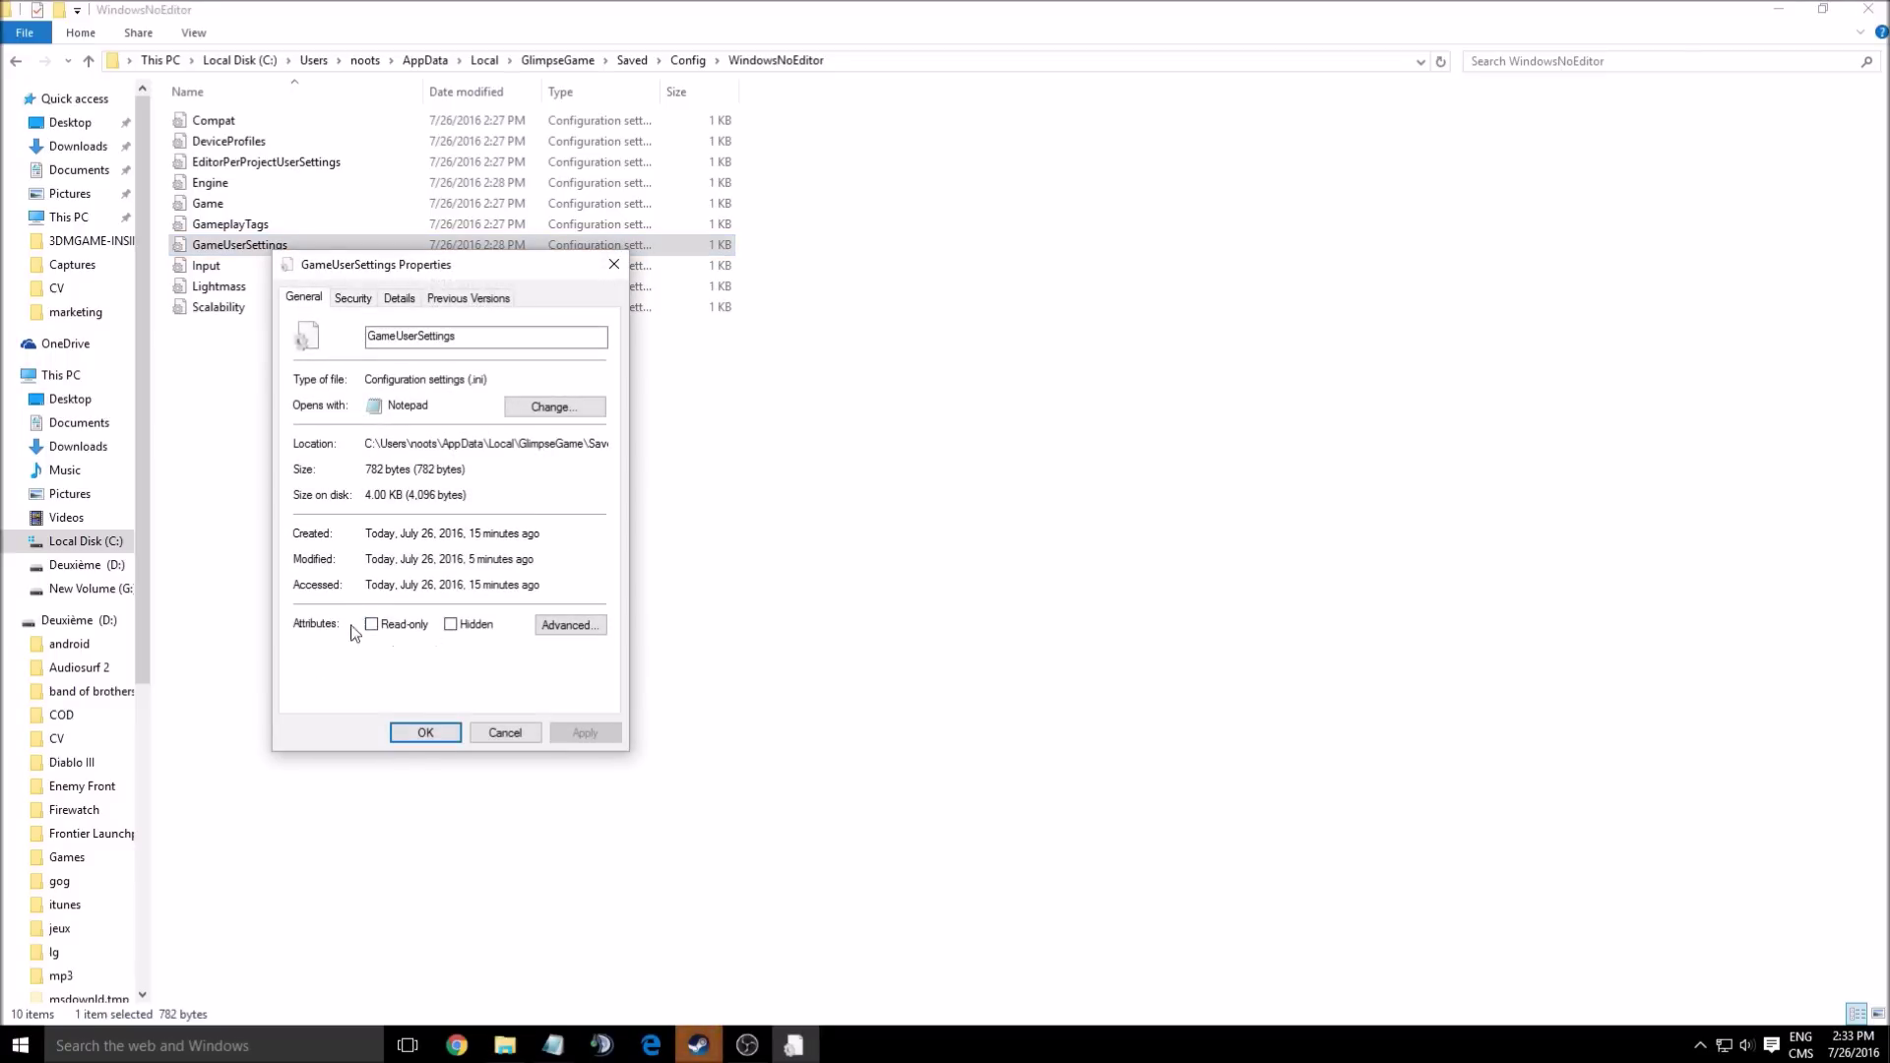
pyautogui.click(505, 733)
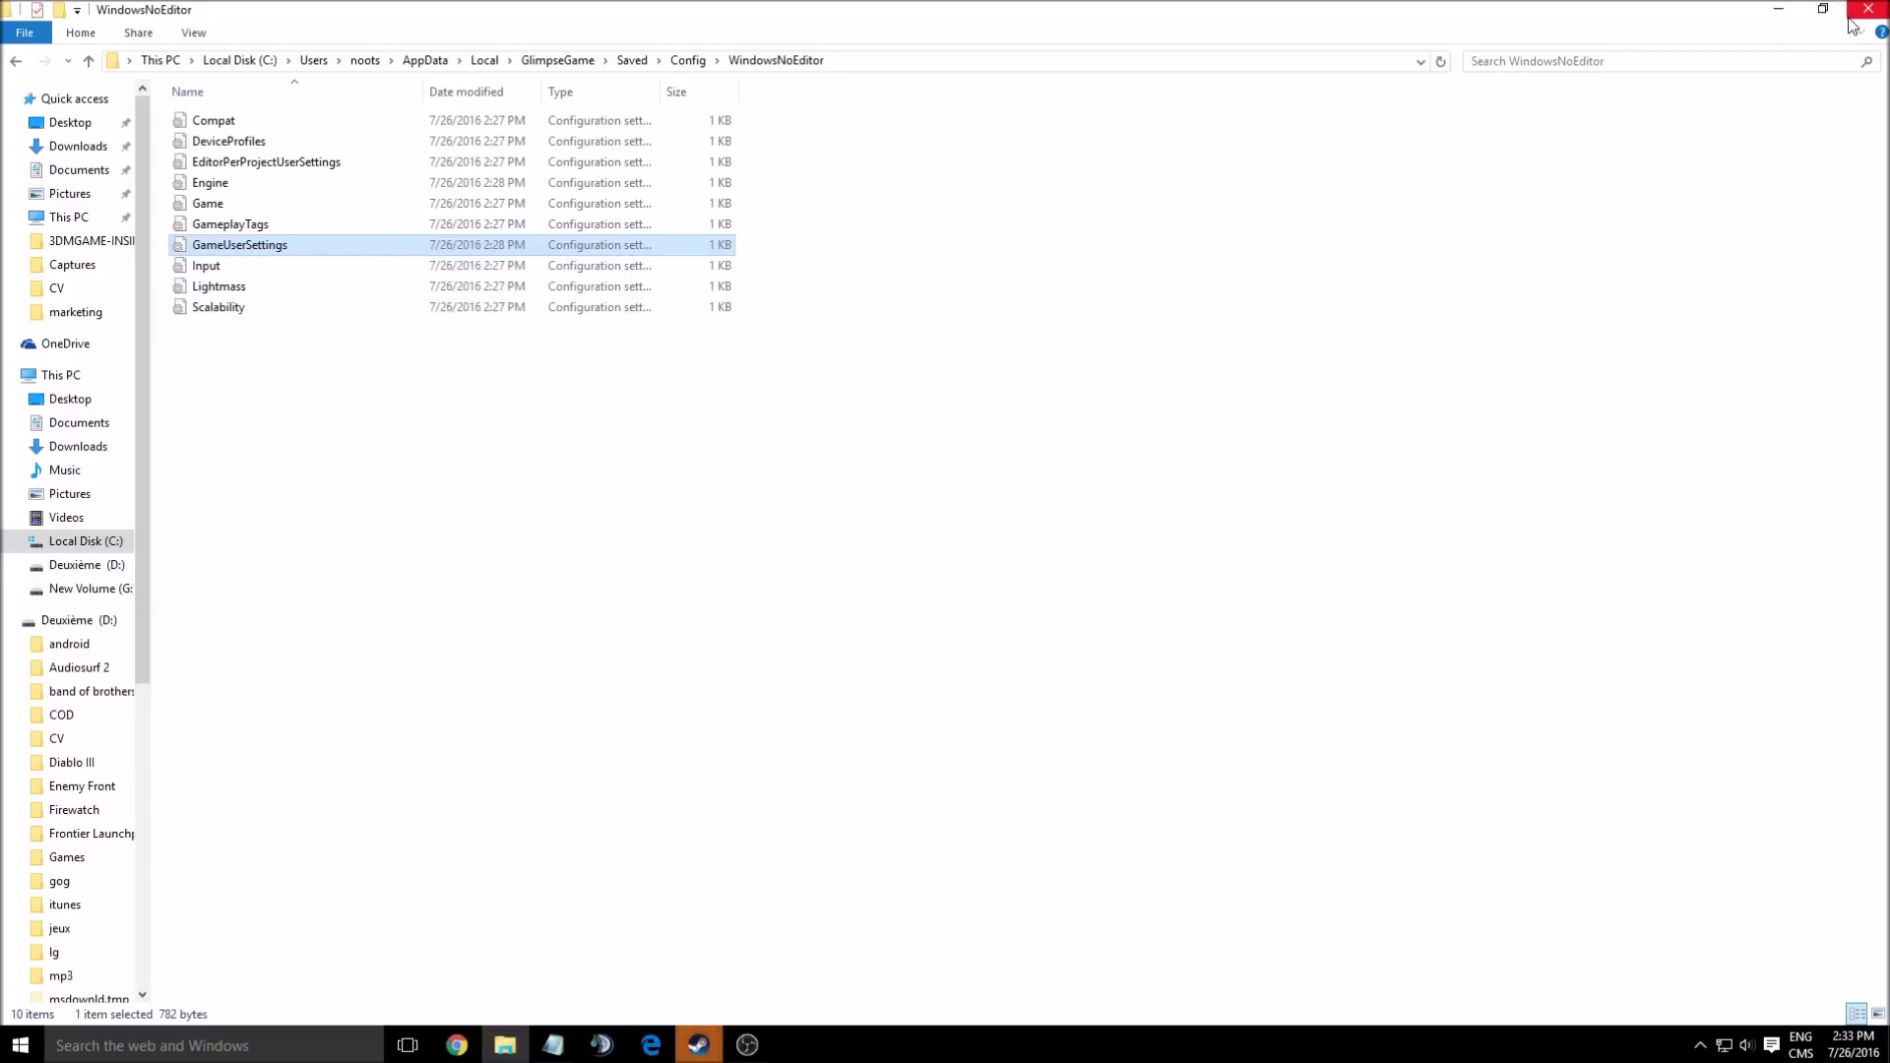
pyautogui.click(919, 540)
pyautogui.click(1866, 12)
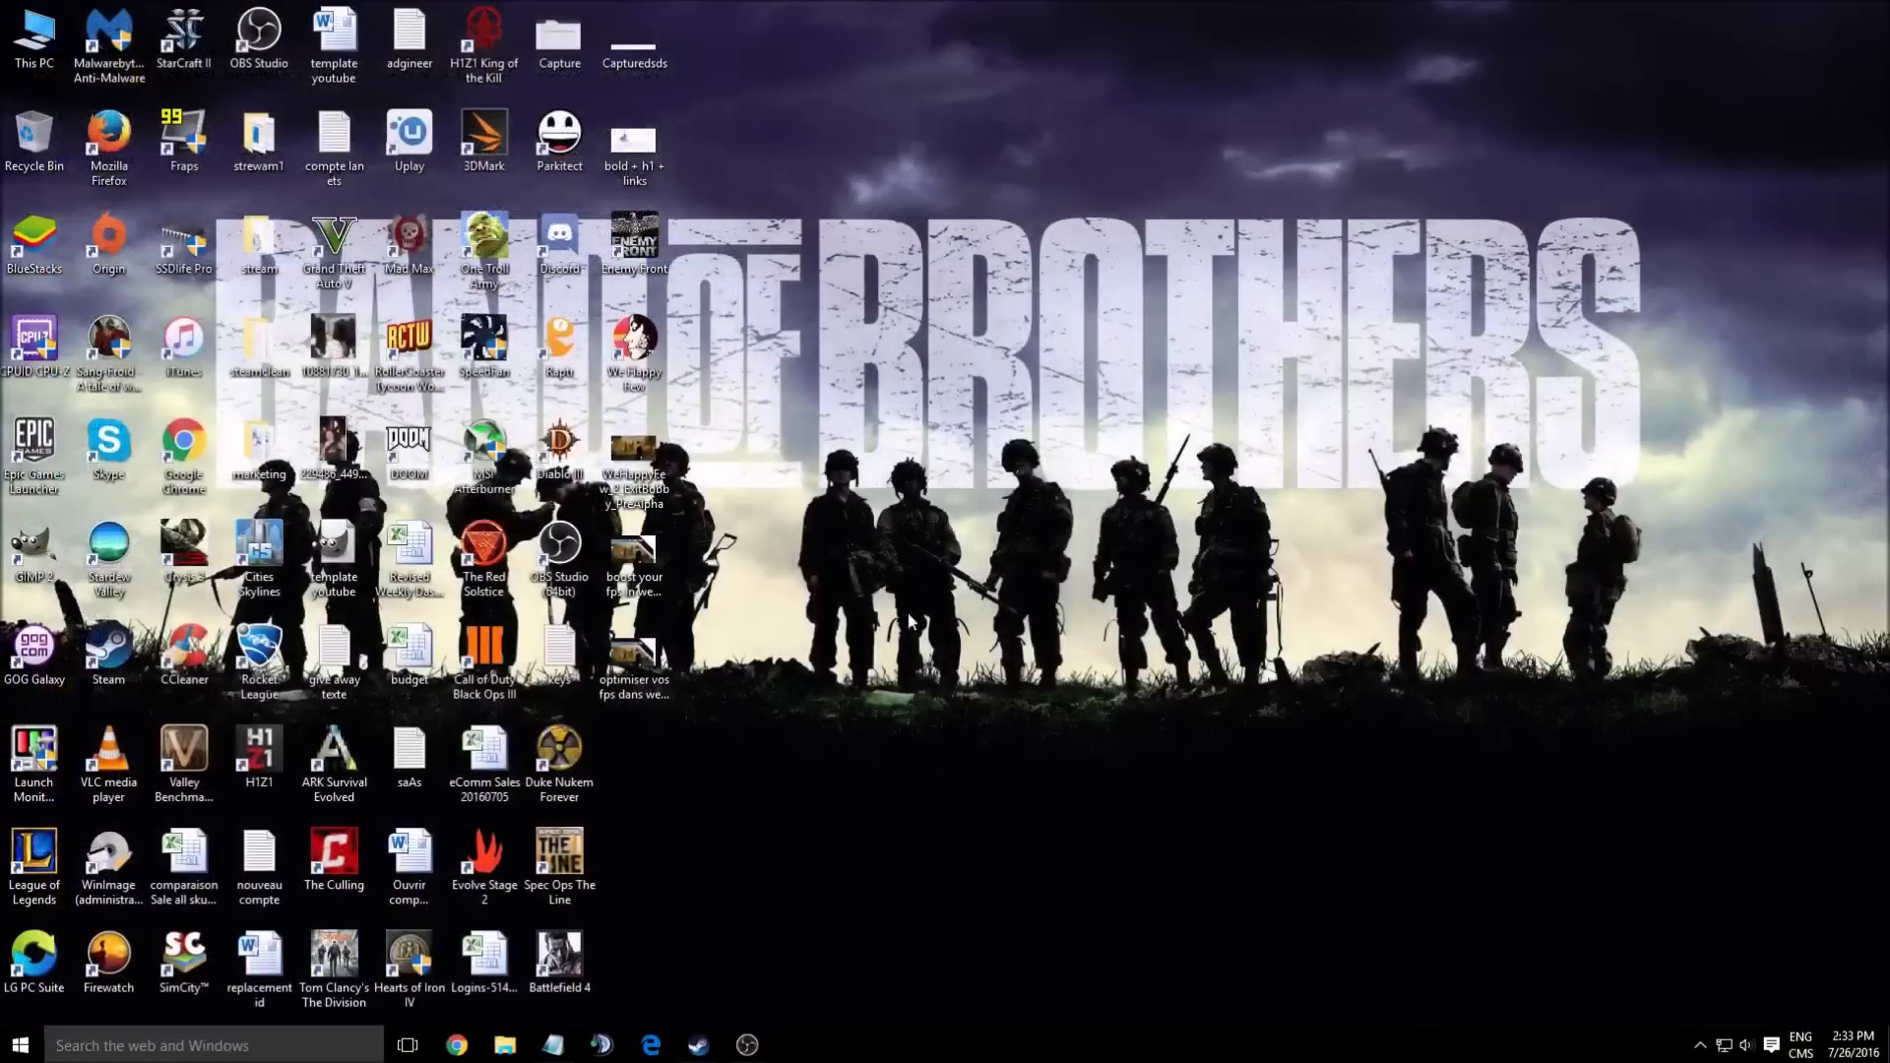
# Step: Switch to Steam and view the properties of We Happy Few from the games library
pyautogui.moveTo(680, 1045)
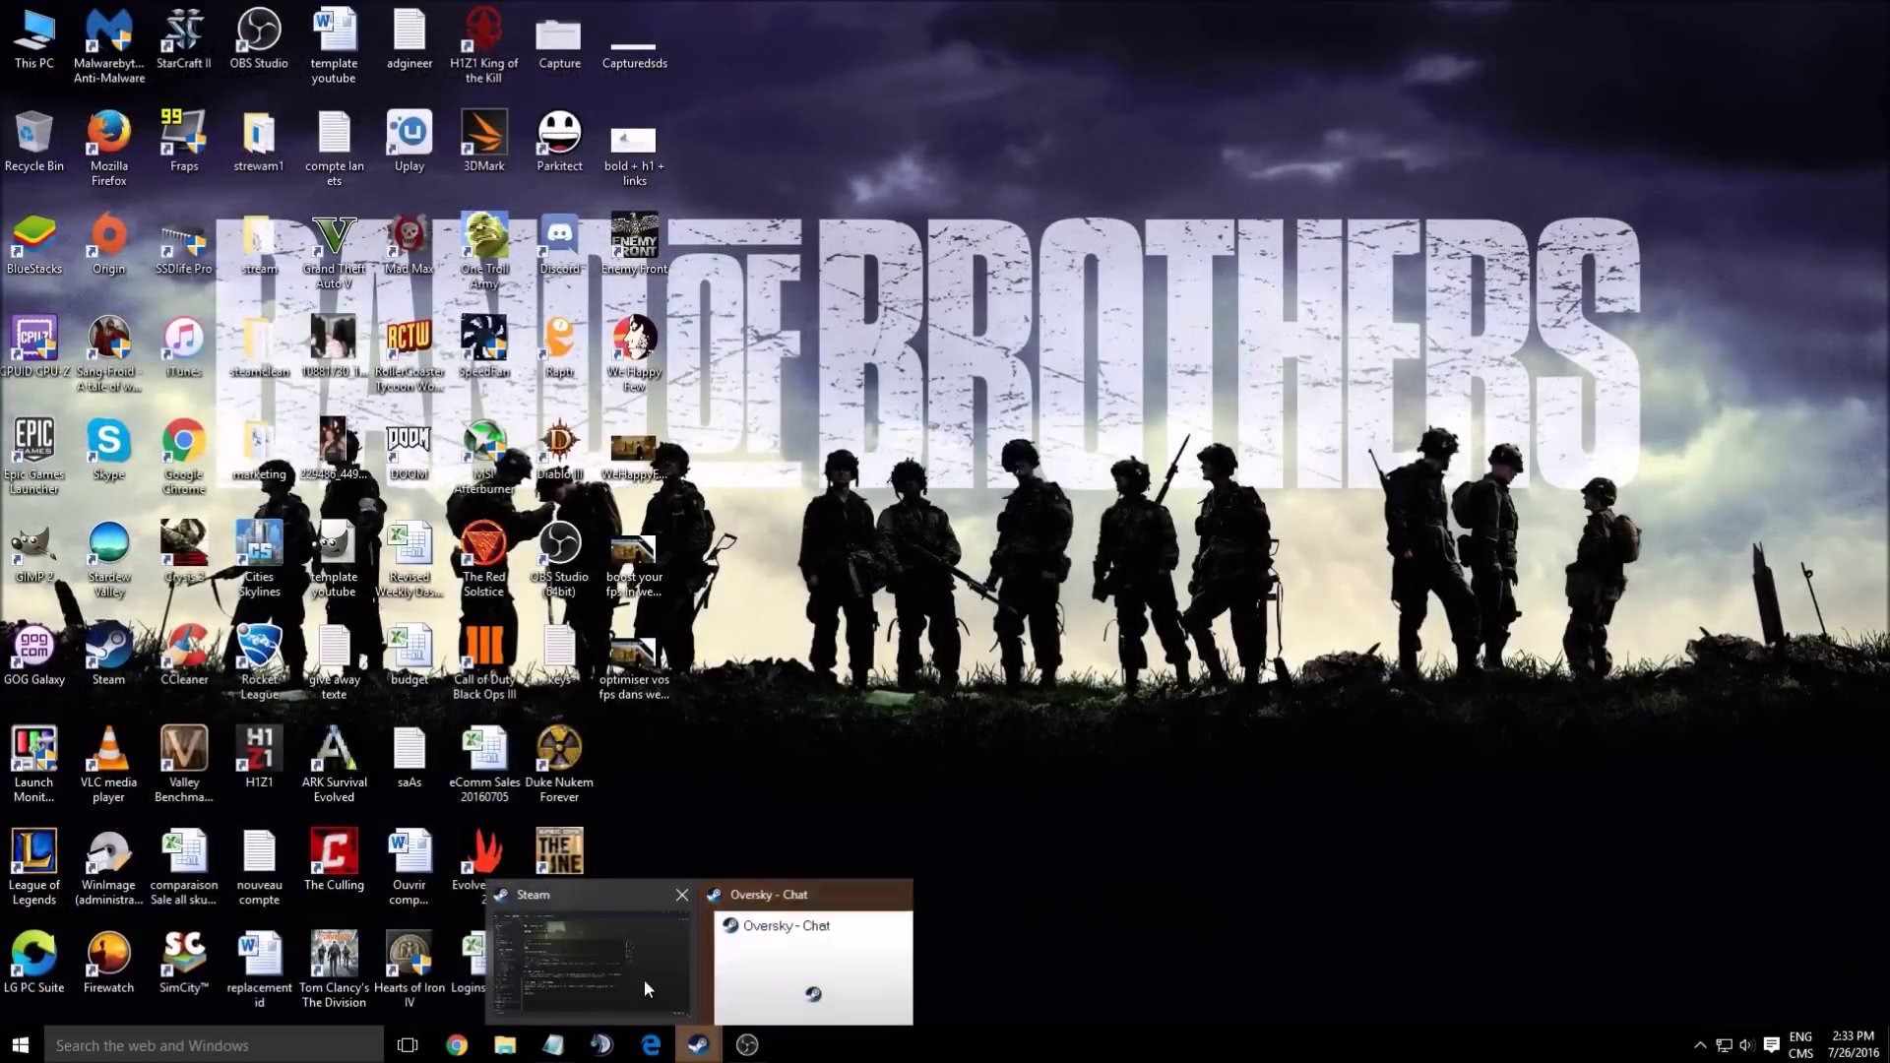
pyautogui.click(644, 978)
pyautogui.click(216, 573)
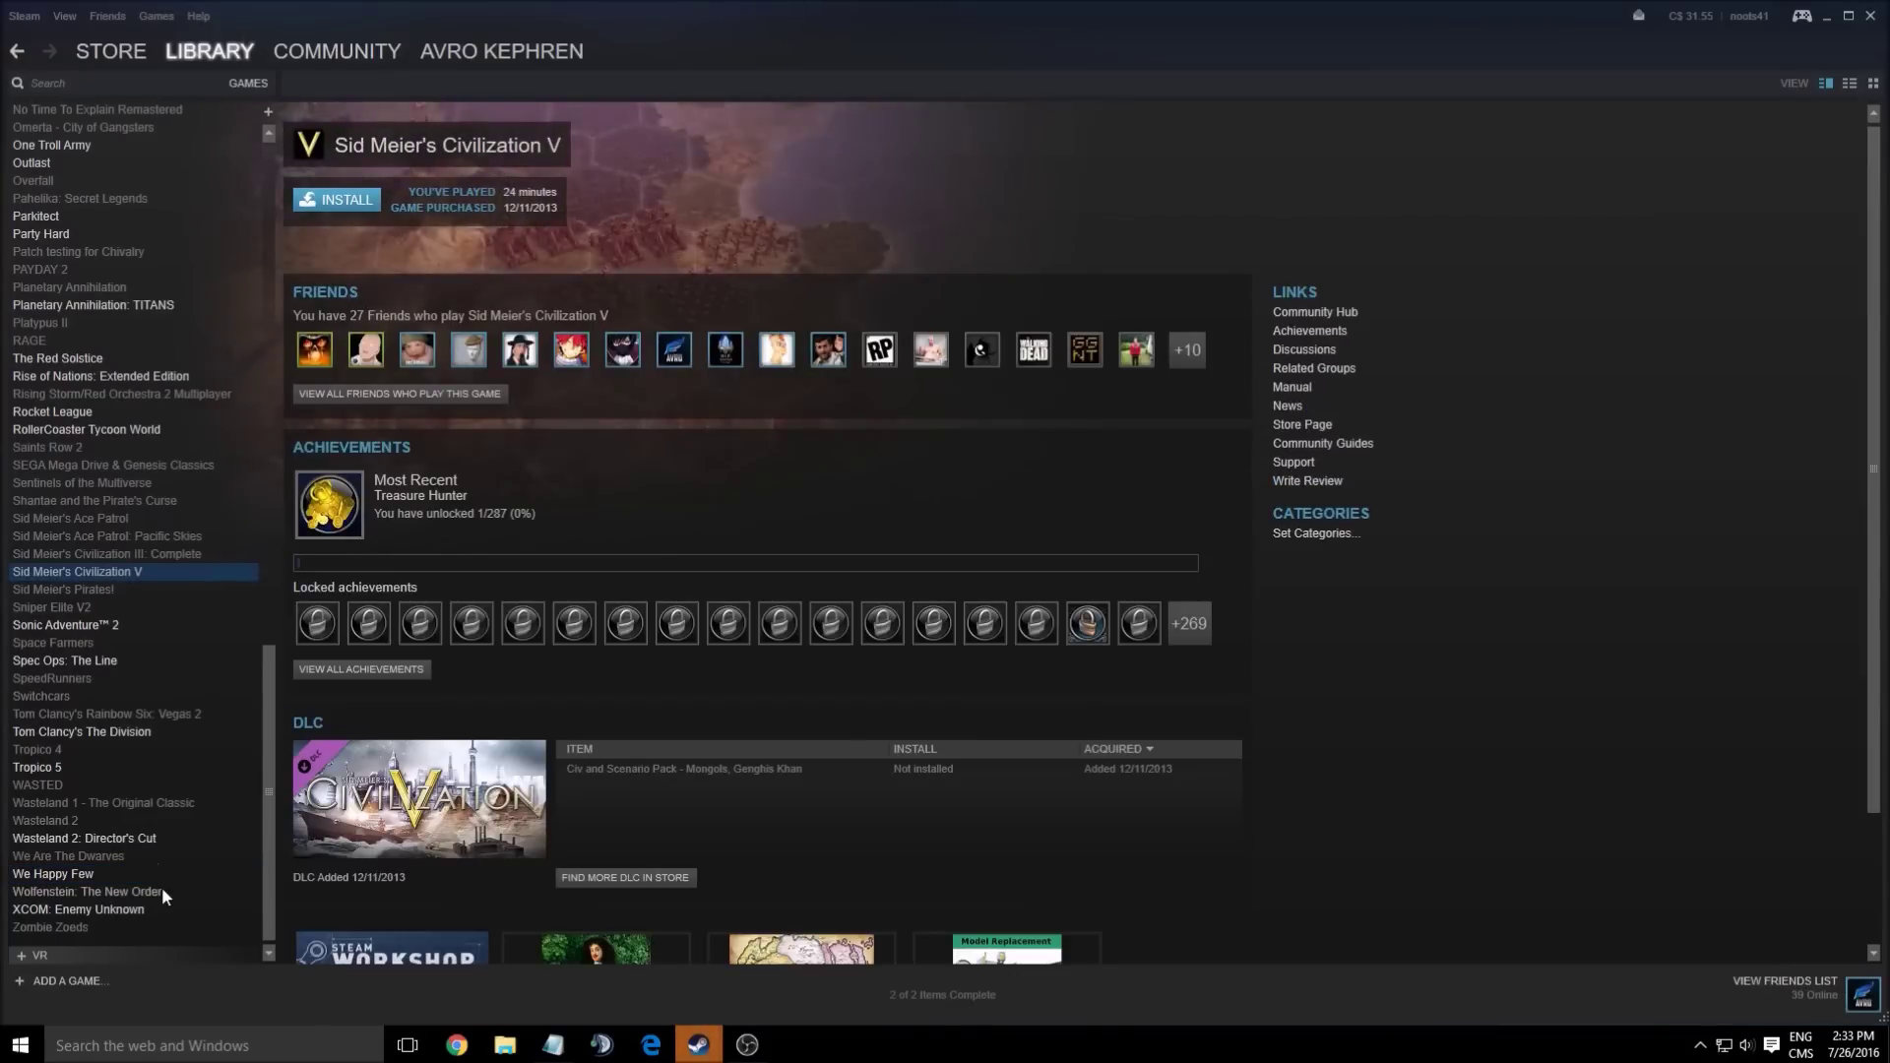
pyautogui.click(88, 838)
pyautogui.click(80, 876)
pyautogui.rightClick(79, 876)
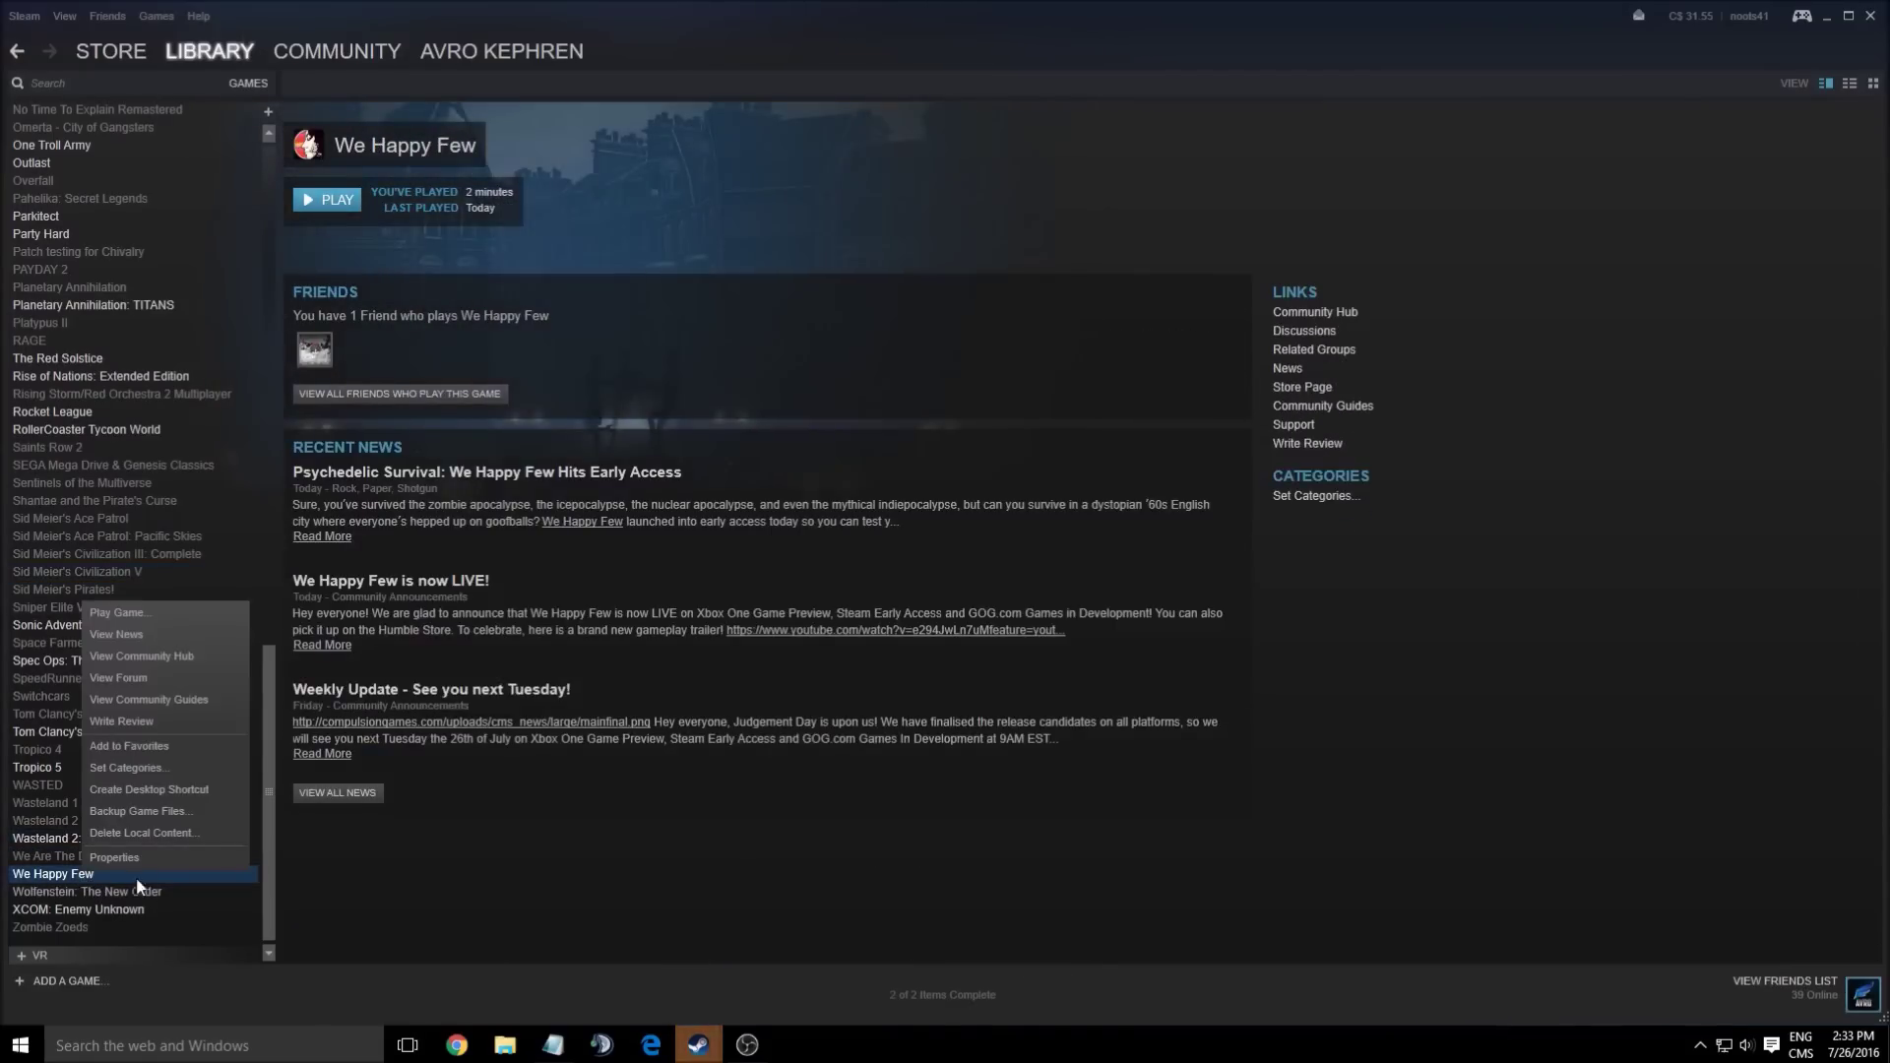
pyautogui.click(147, 858)
pyautogui.click(1233, 230)
# Step: Copy the launch options text from the properties of ARK: Survival Evolved in the games library
pyautogui.click(59, 268)
pyautogui.scroll(20, 102, 291)
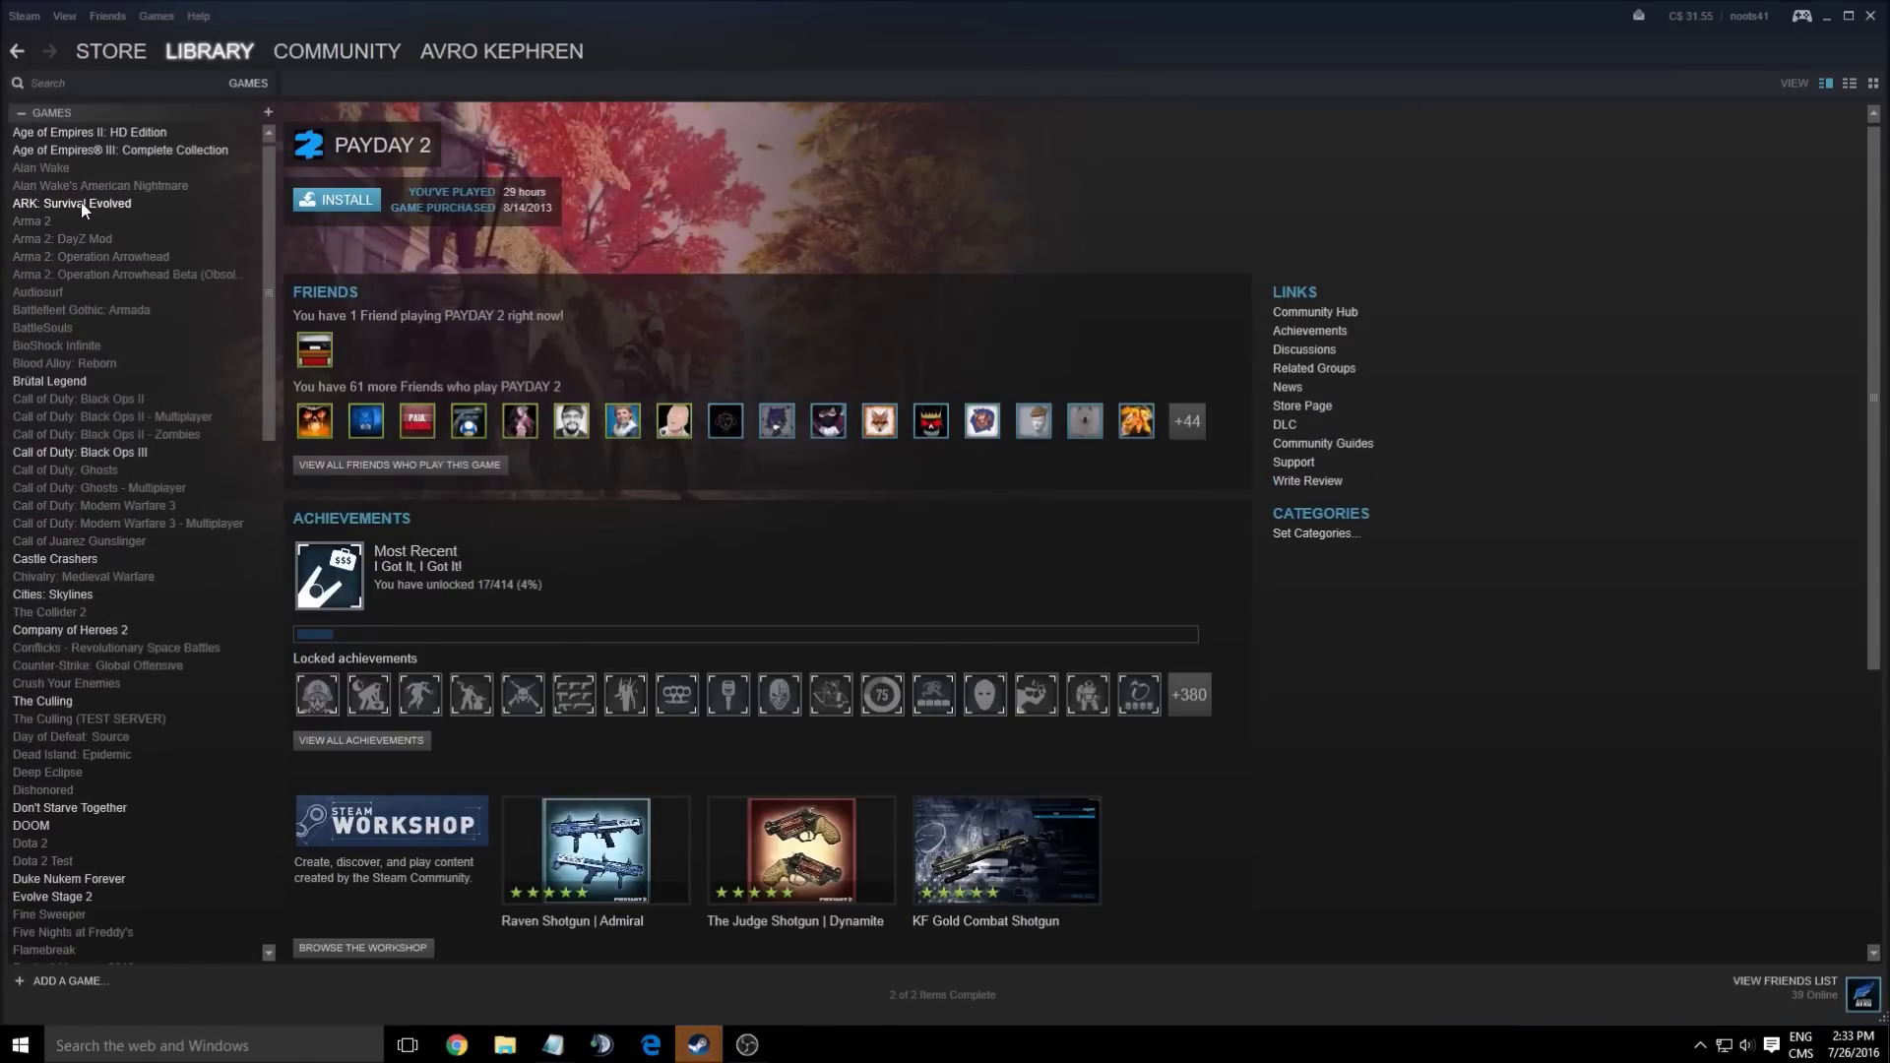
pyautogui.rightClick(74, 203)
pyautogui.click(185, 647)
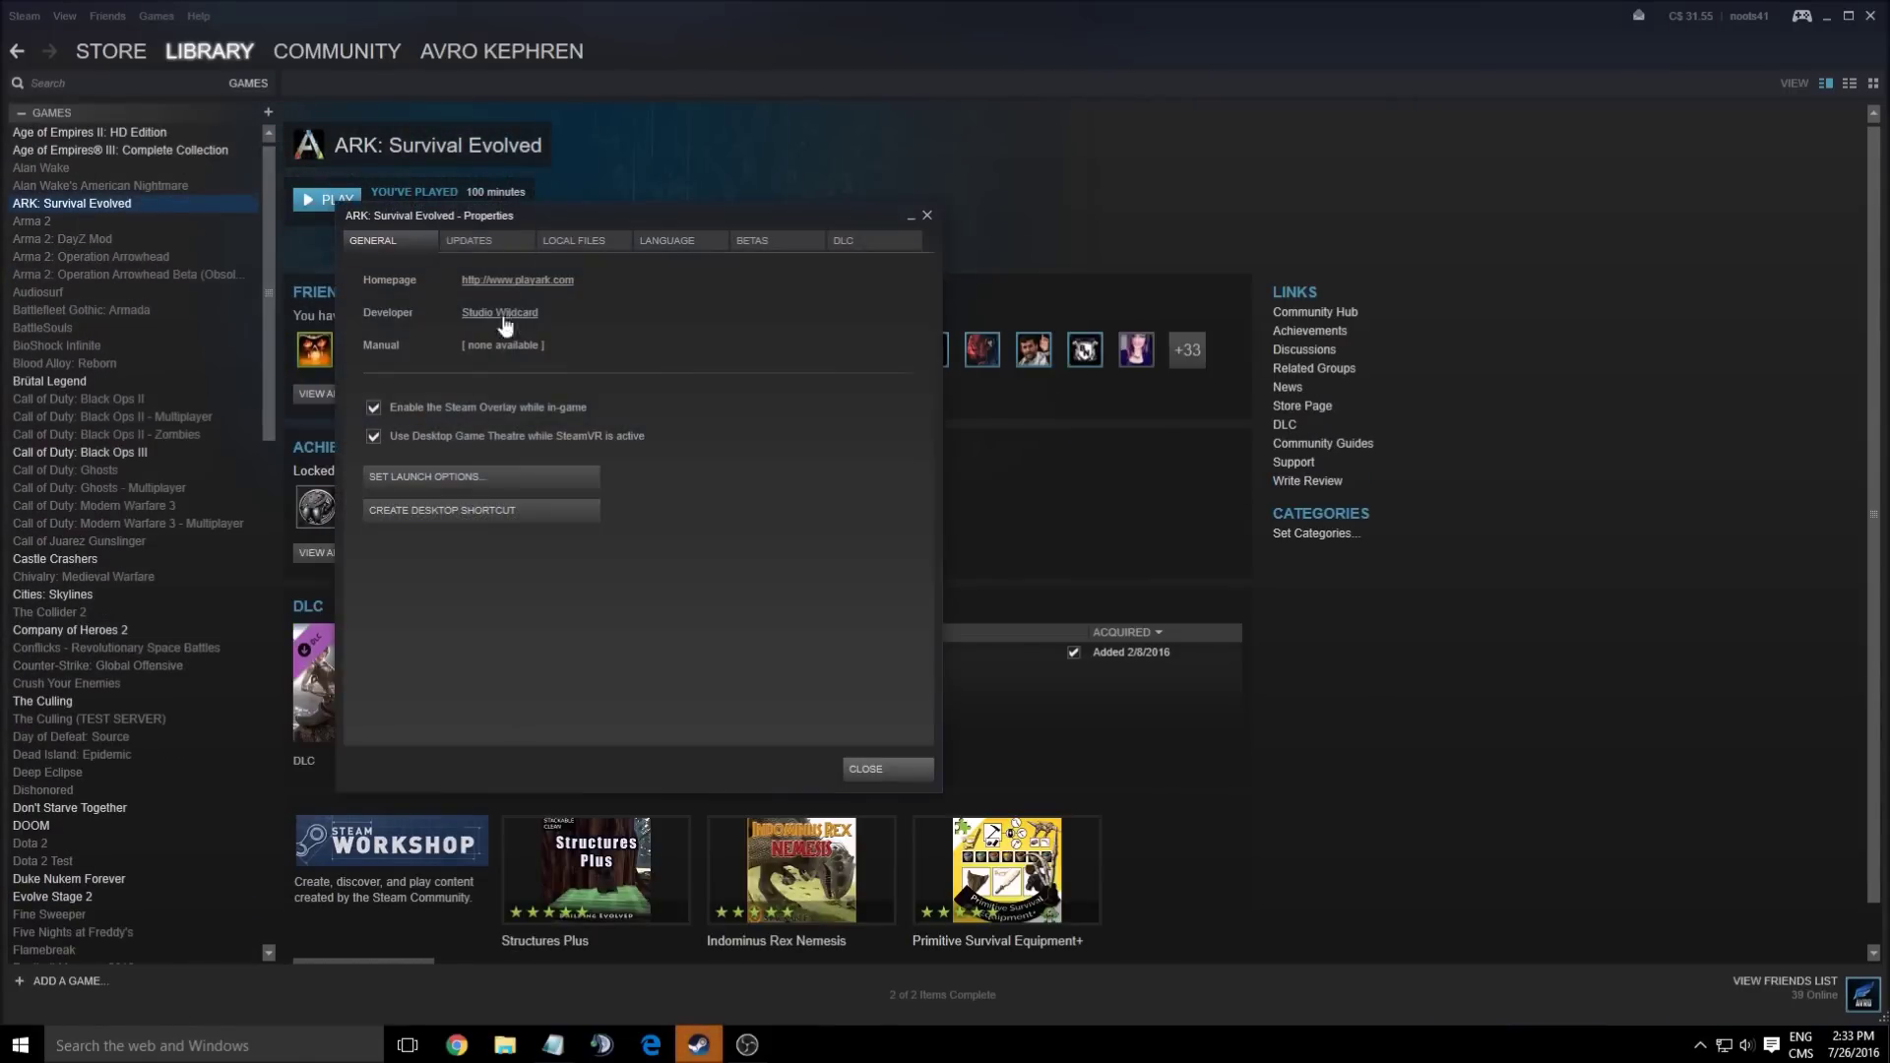
pyautogui.click(469, 476)
pyautogui.hotkey('ctrl', 'c')
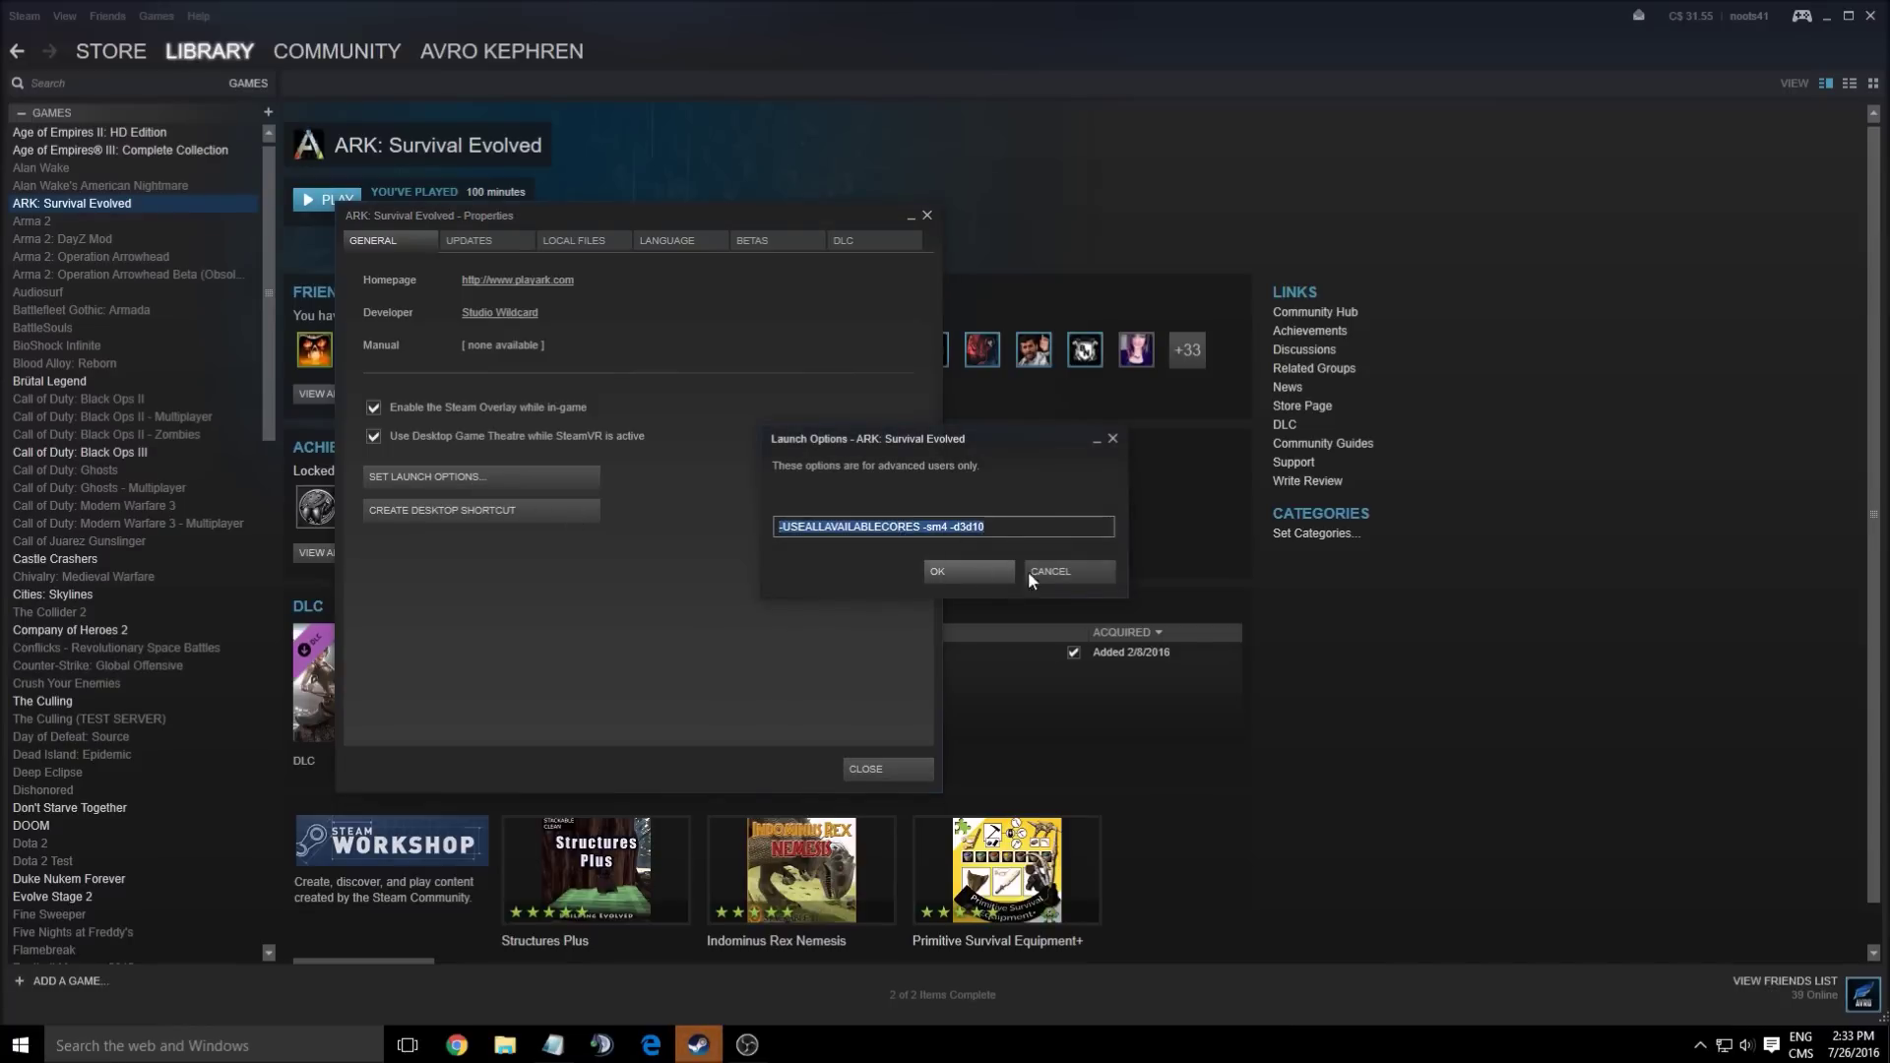
# Step: Close the launch options and properties of ARK: Survival Evolved without changes, and open the properties of We Happy Few
pyautogui.click(1027, 571)
pyautogui.click(926, 215)
pyautogui.scroll(-3, 112, 787)
pyautogui.click(112, 736)
pyautogui.scroll(-5, 113, 748)
pyautogui.click(156, 764)
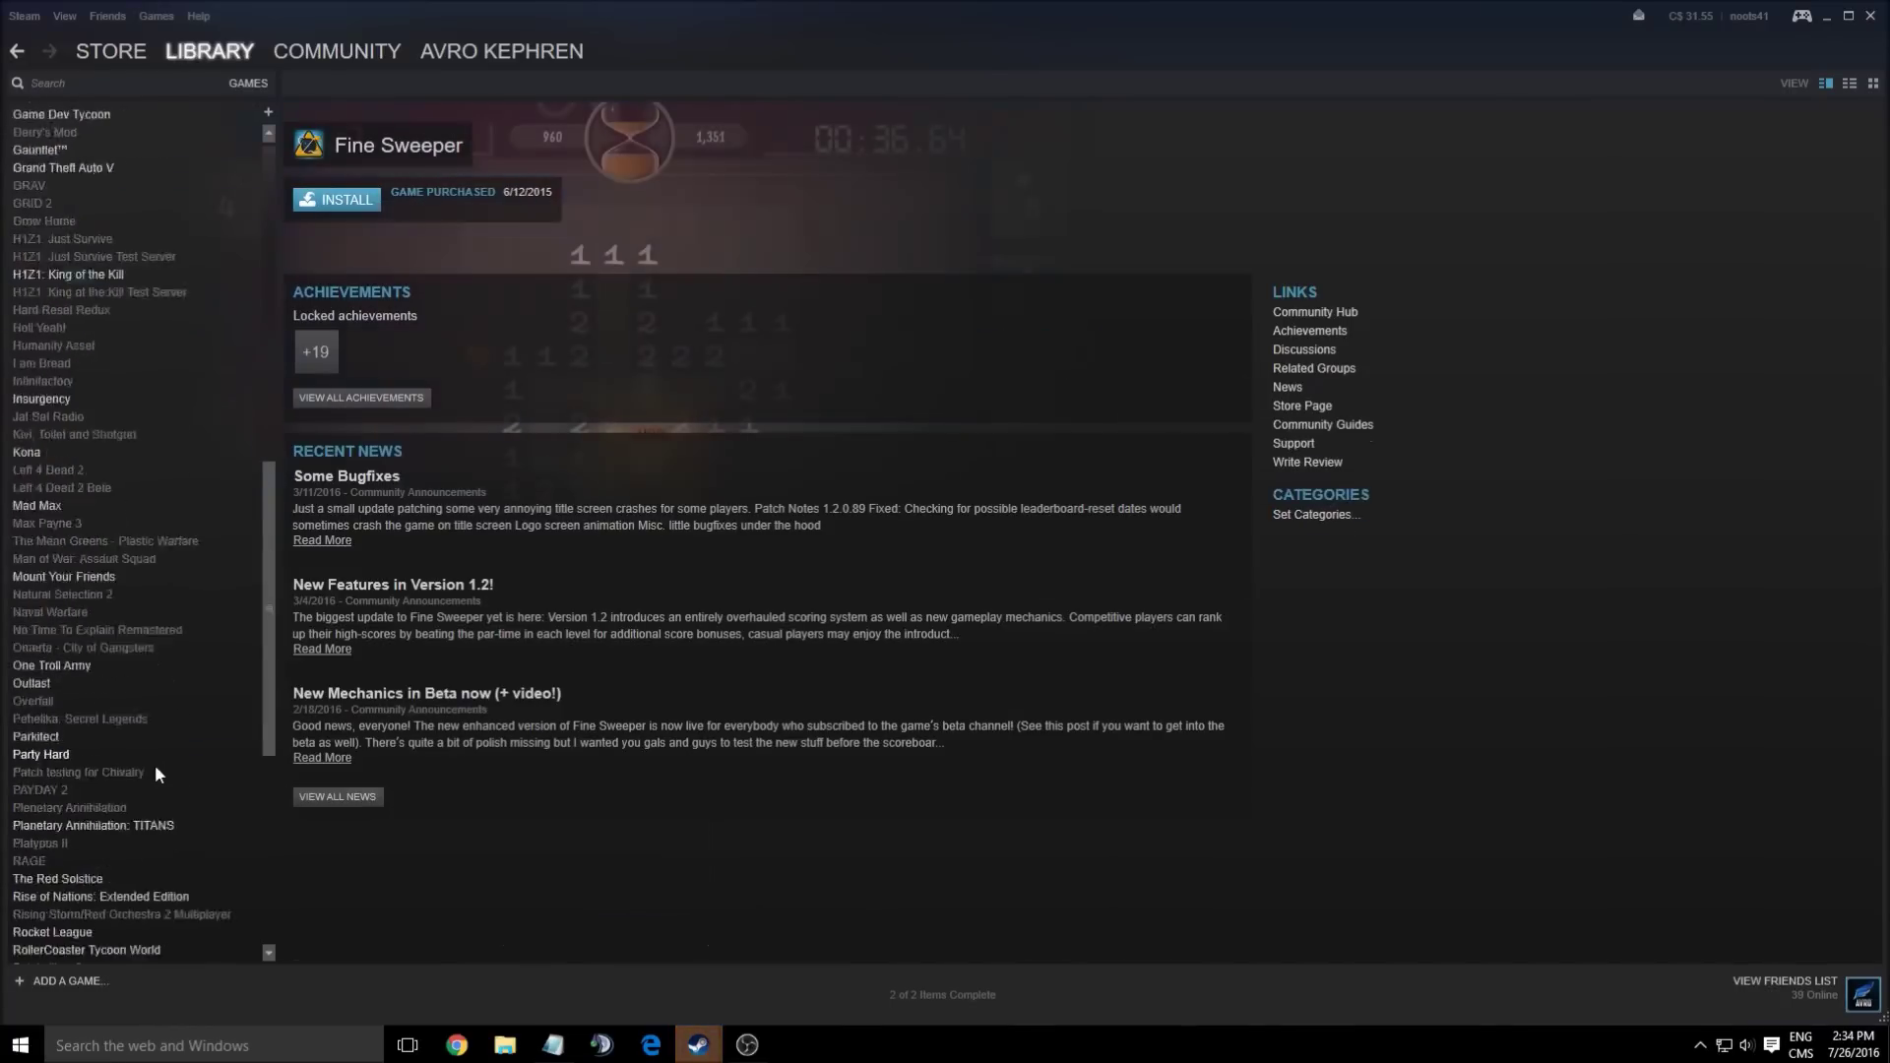
pyautogui.scroll(-5, 147, 777)
pyautogui.click(142, 786)
pyautogui.scroll(-6, 99, 708)
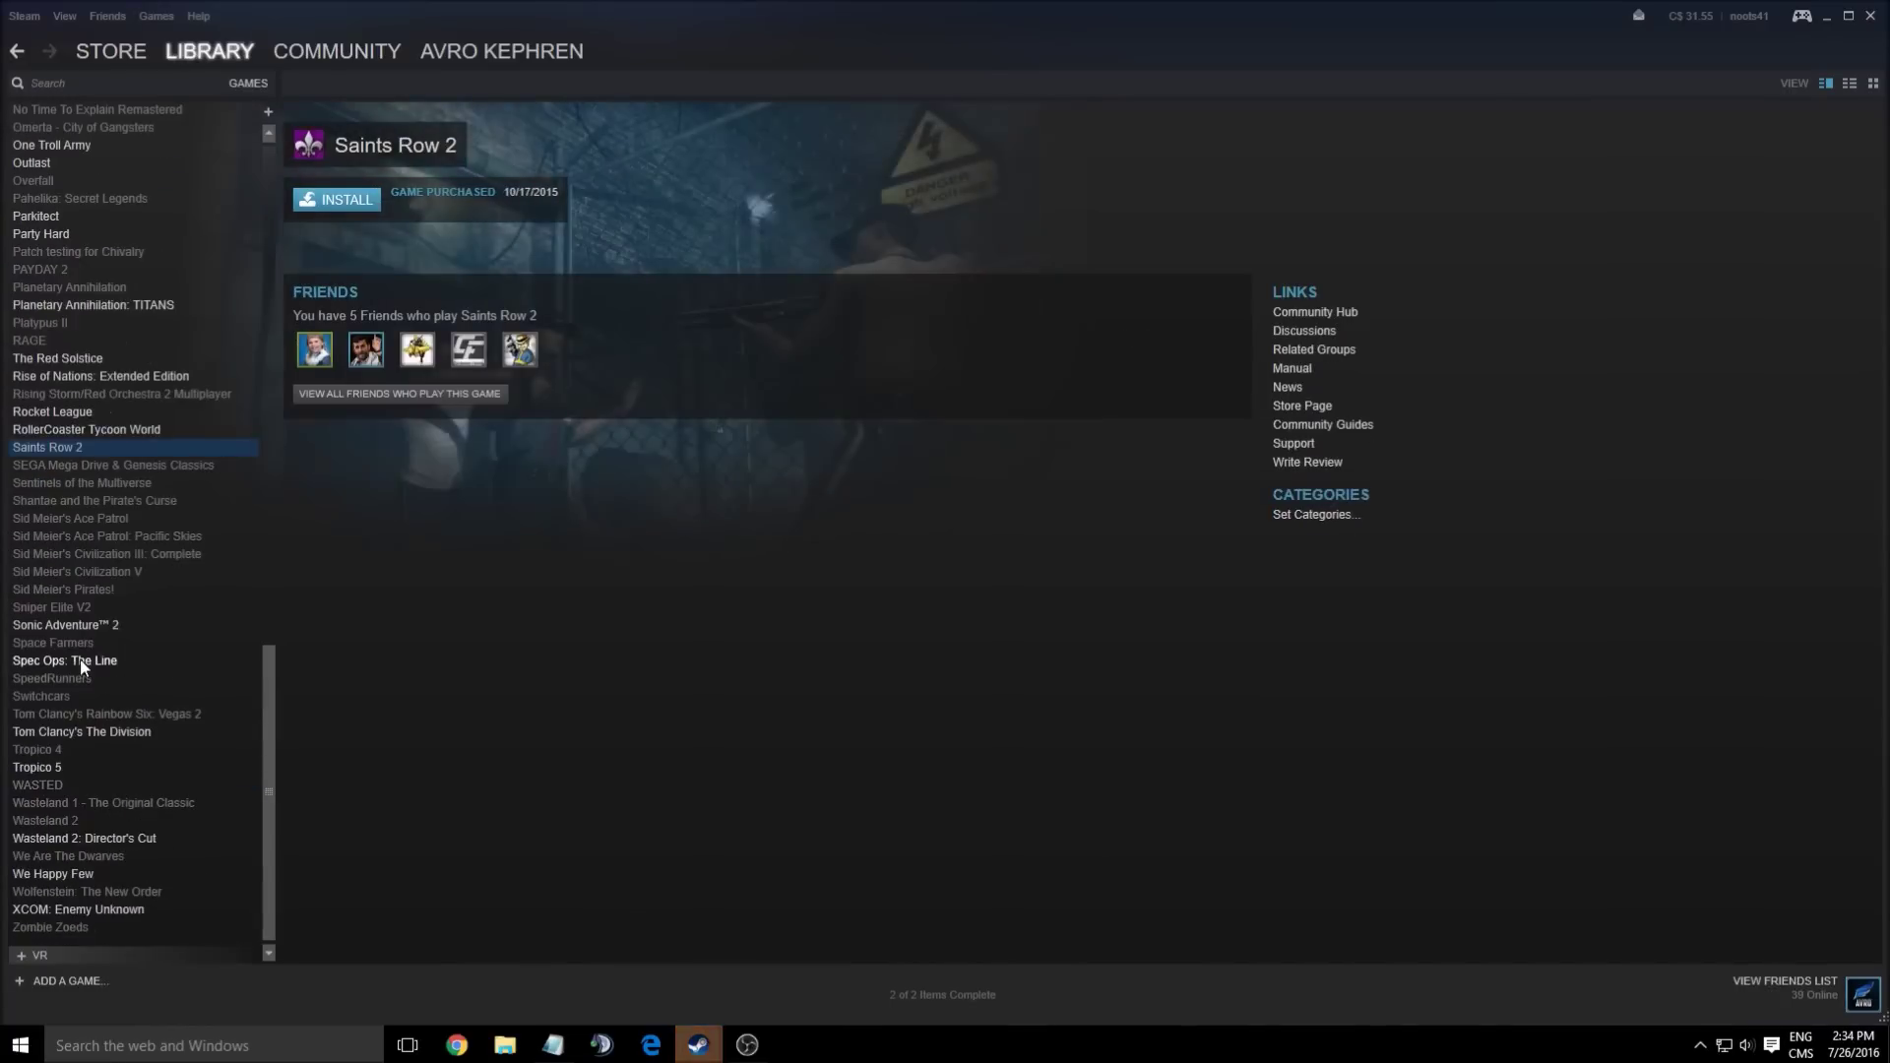
pyautogui.rightClick(96, 871)
pyautogui.click(171, 860)
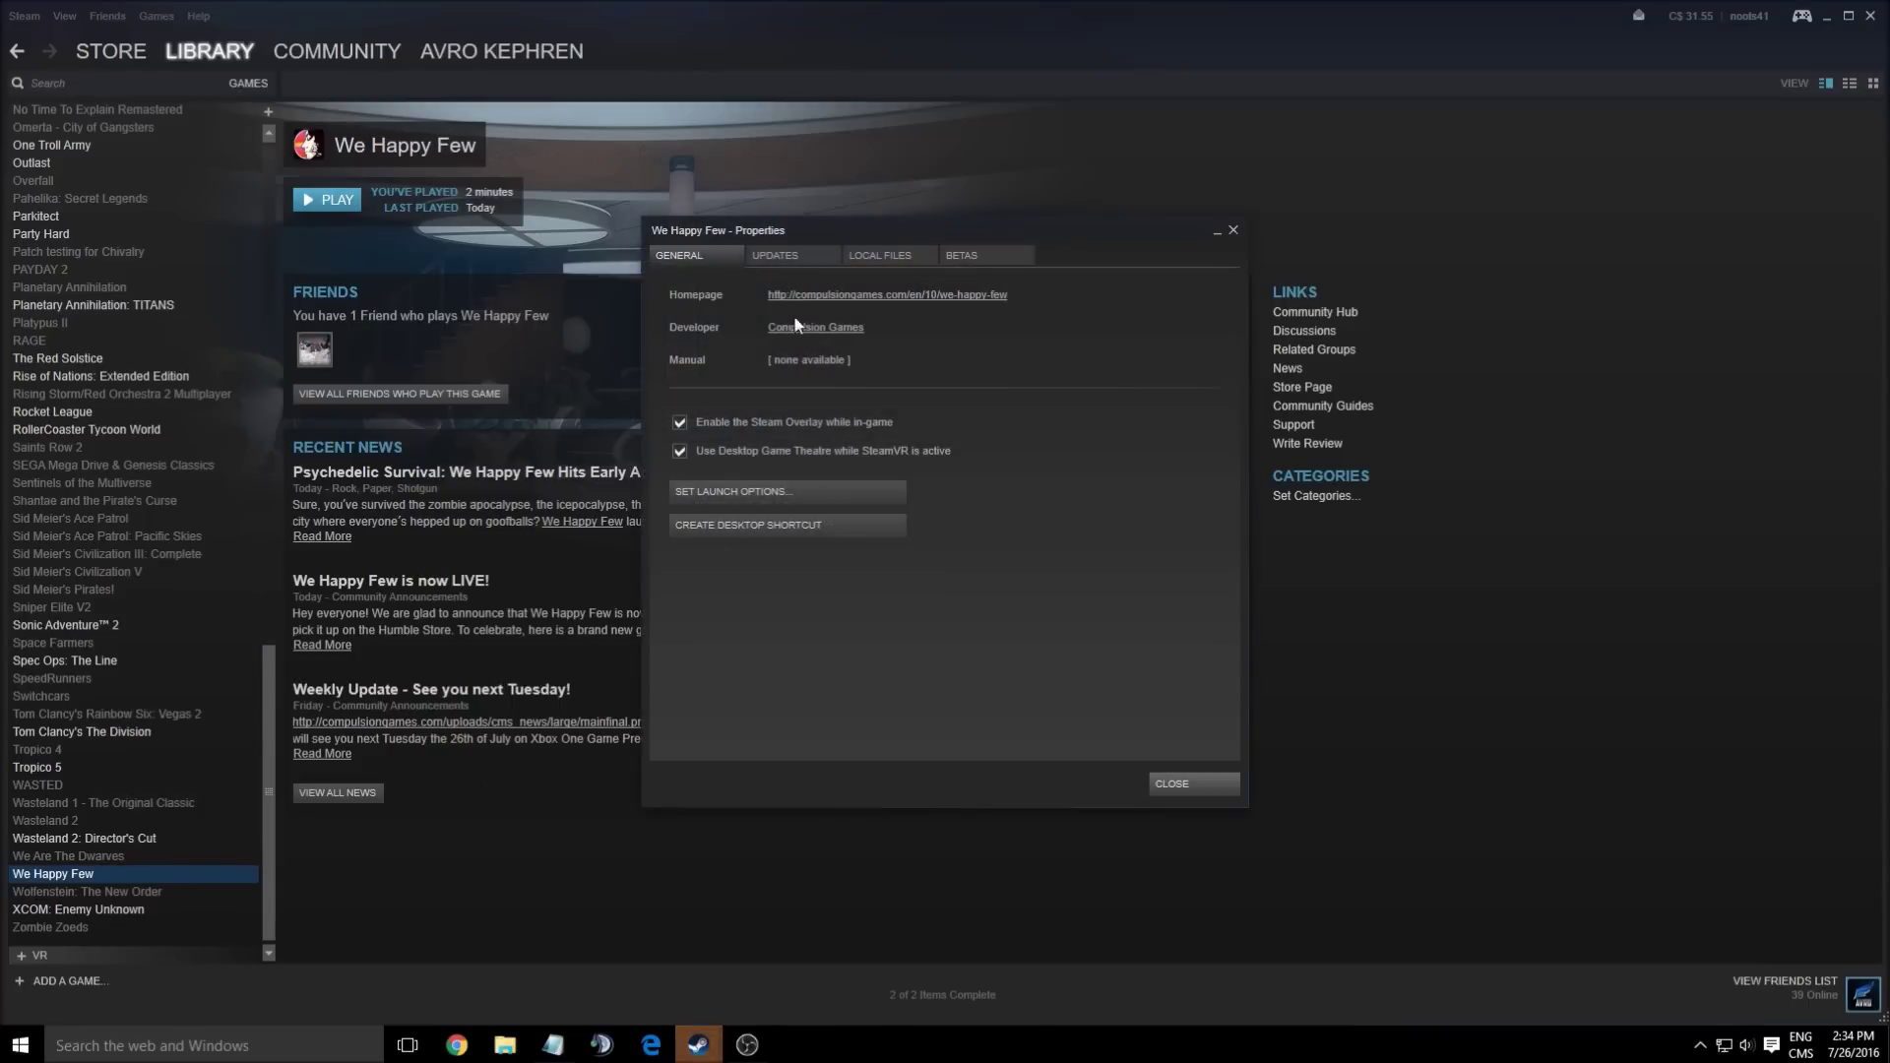
# Step: Paste the copied launch options -USEALLAVAILABLECORES -sm4 -d3d10 into the launch options of We Happy Few
pyautogui.click(770, 492)
pyautogui.hotkey('ctrl', 'v')
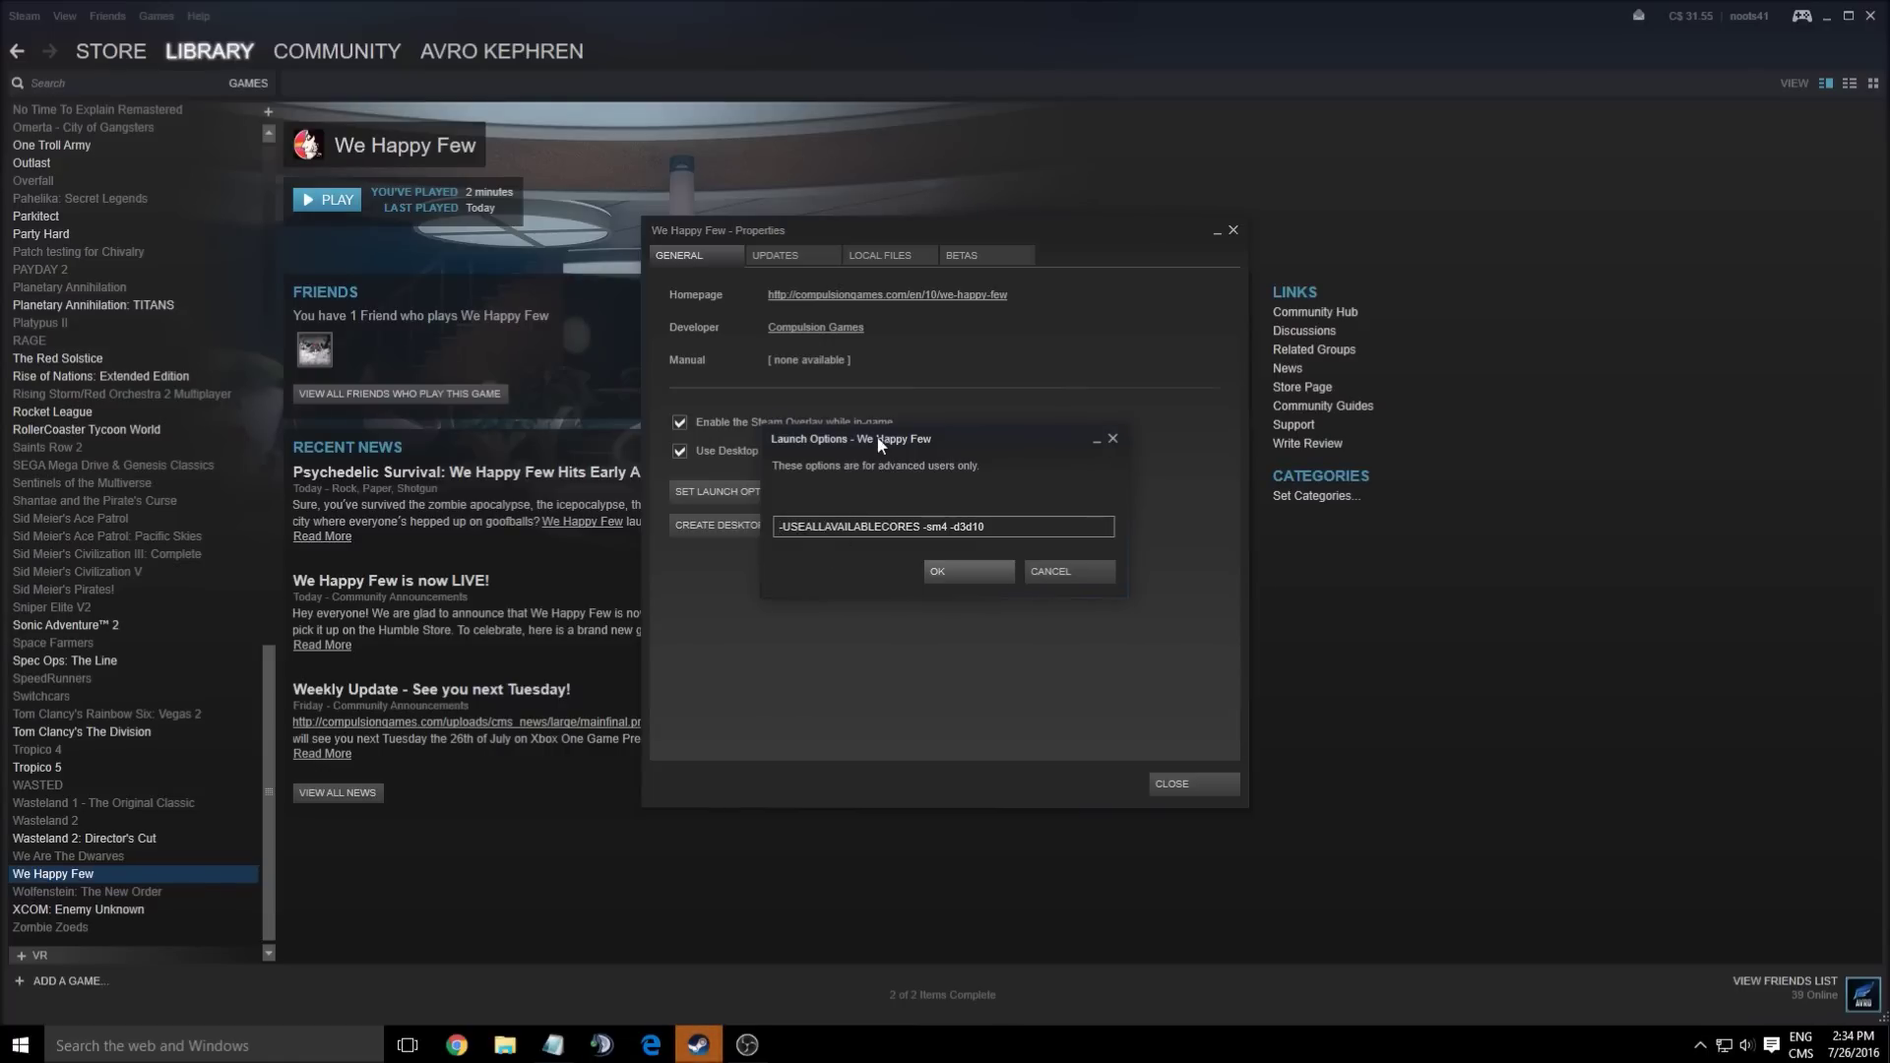
pyautogui.moveTo(882, 437); pyautogui.dragTo(876, 437)
# Step: Highlight the -USEALLAVAILABLECORES and -d3d10 options in the launch options text to examine them
pyautogui.moveTo(810, 526); pyautogui.dragTo(744, 530)
pyautogui.click(771, 527)
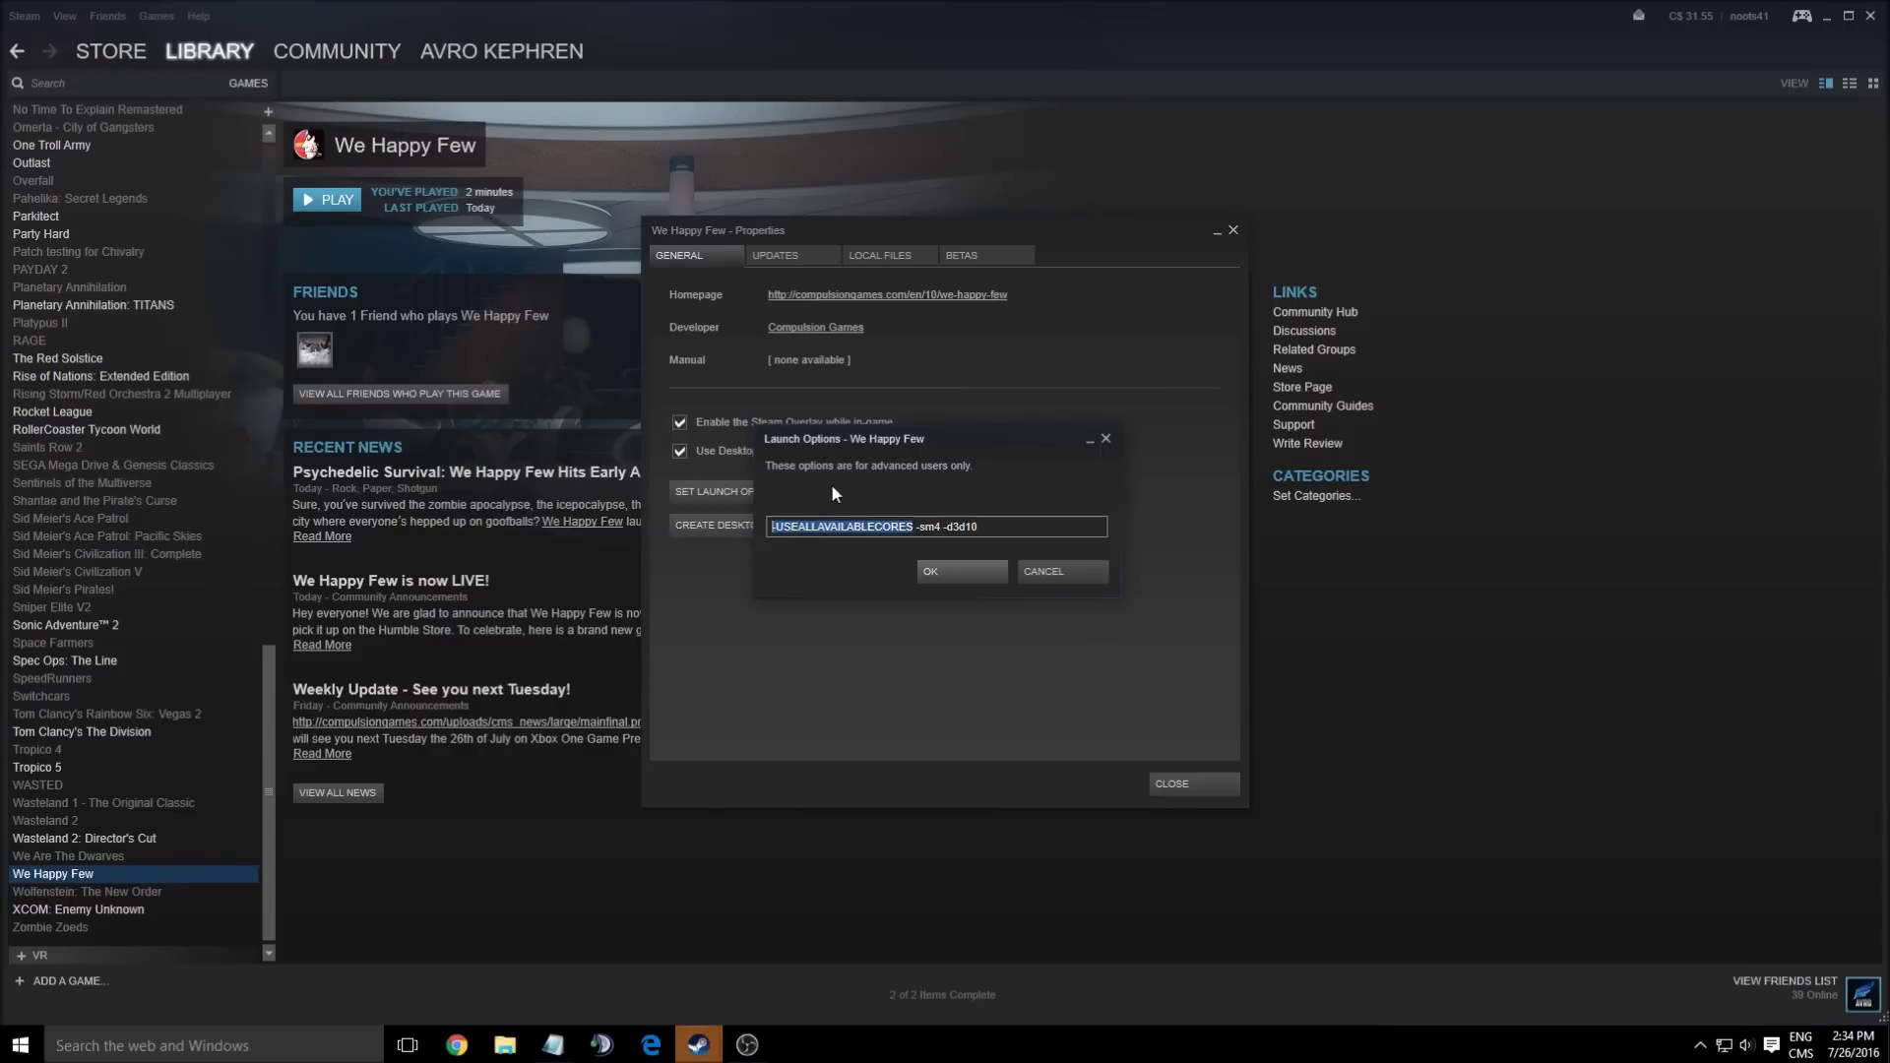
pyautogui.click(945, 526)
pyautogui.moveTo(945, 526); pyautogui.dragTo(980, 526)
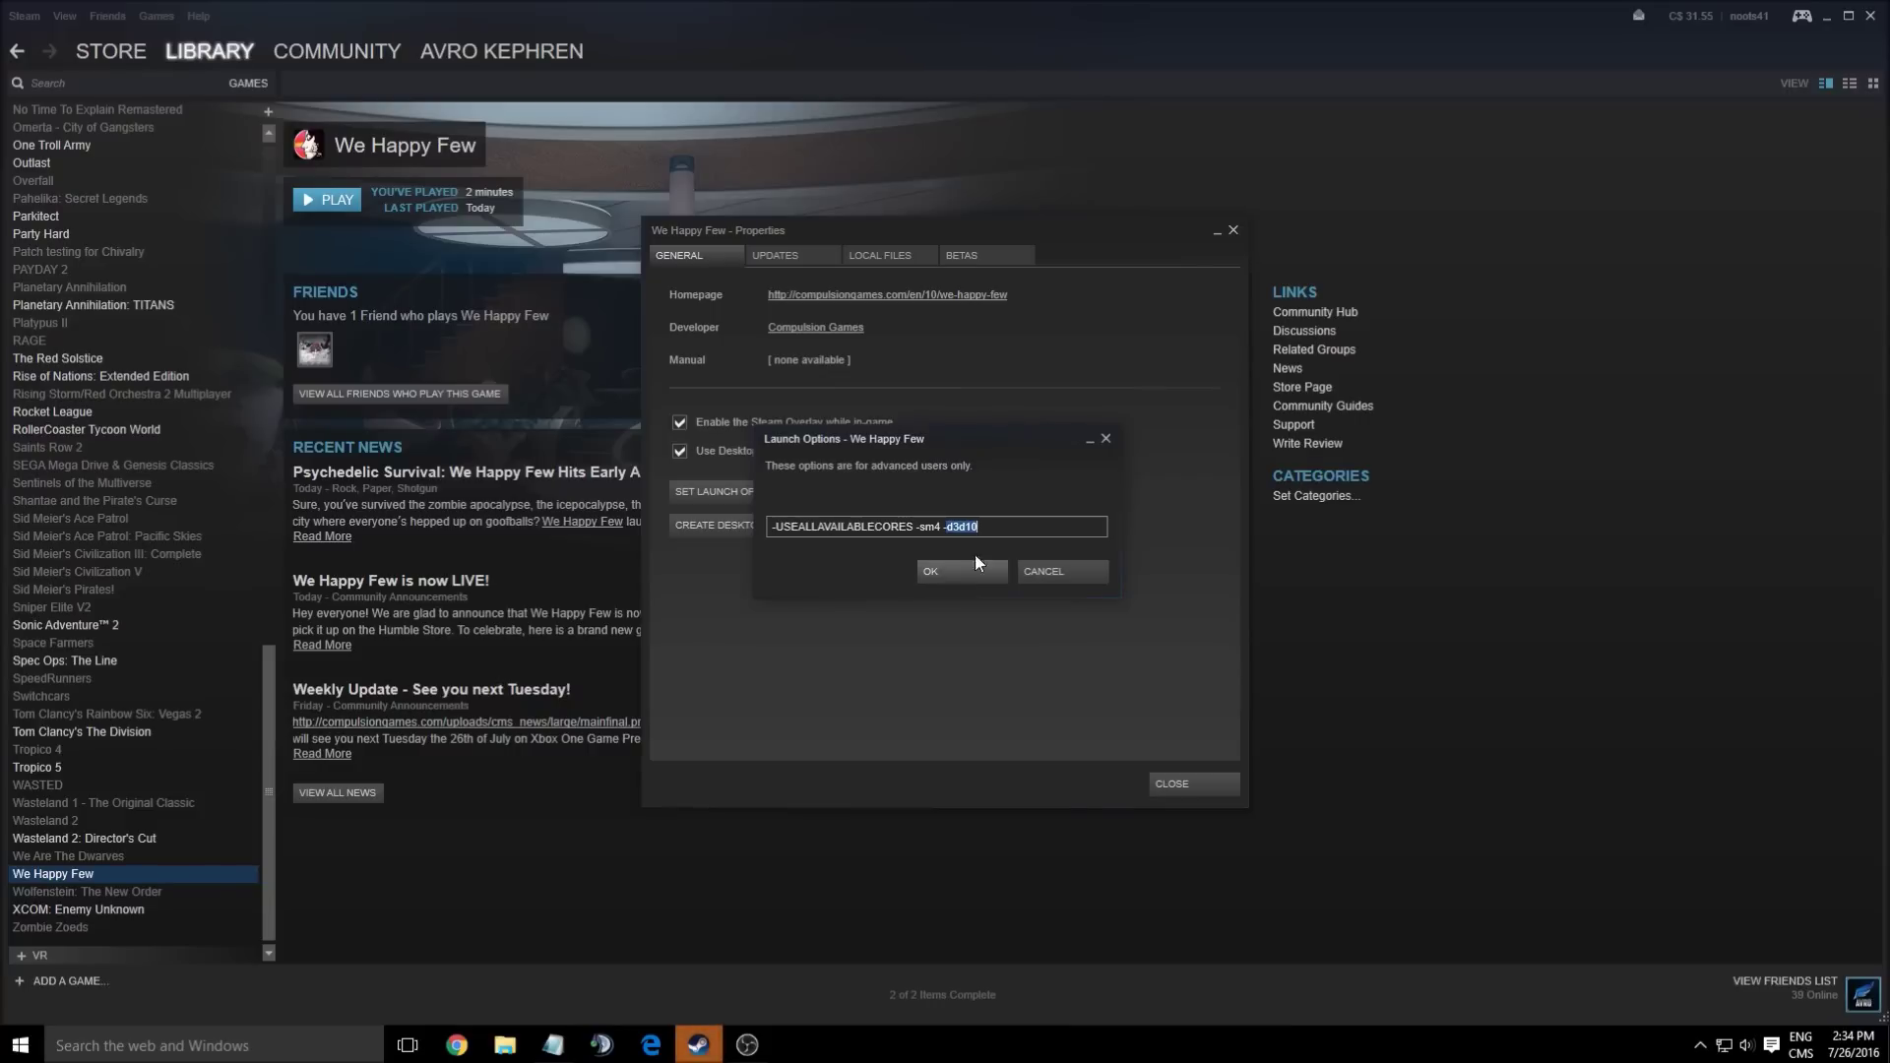
pyautogui.click(961, 525)
pyautogui.doubleClick(961, 525)
pyautogui.press('Escape')
pyautogui.press('Escape')
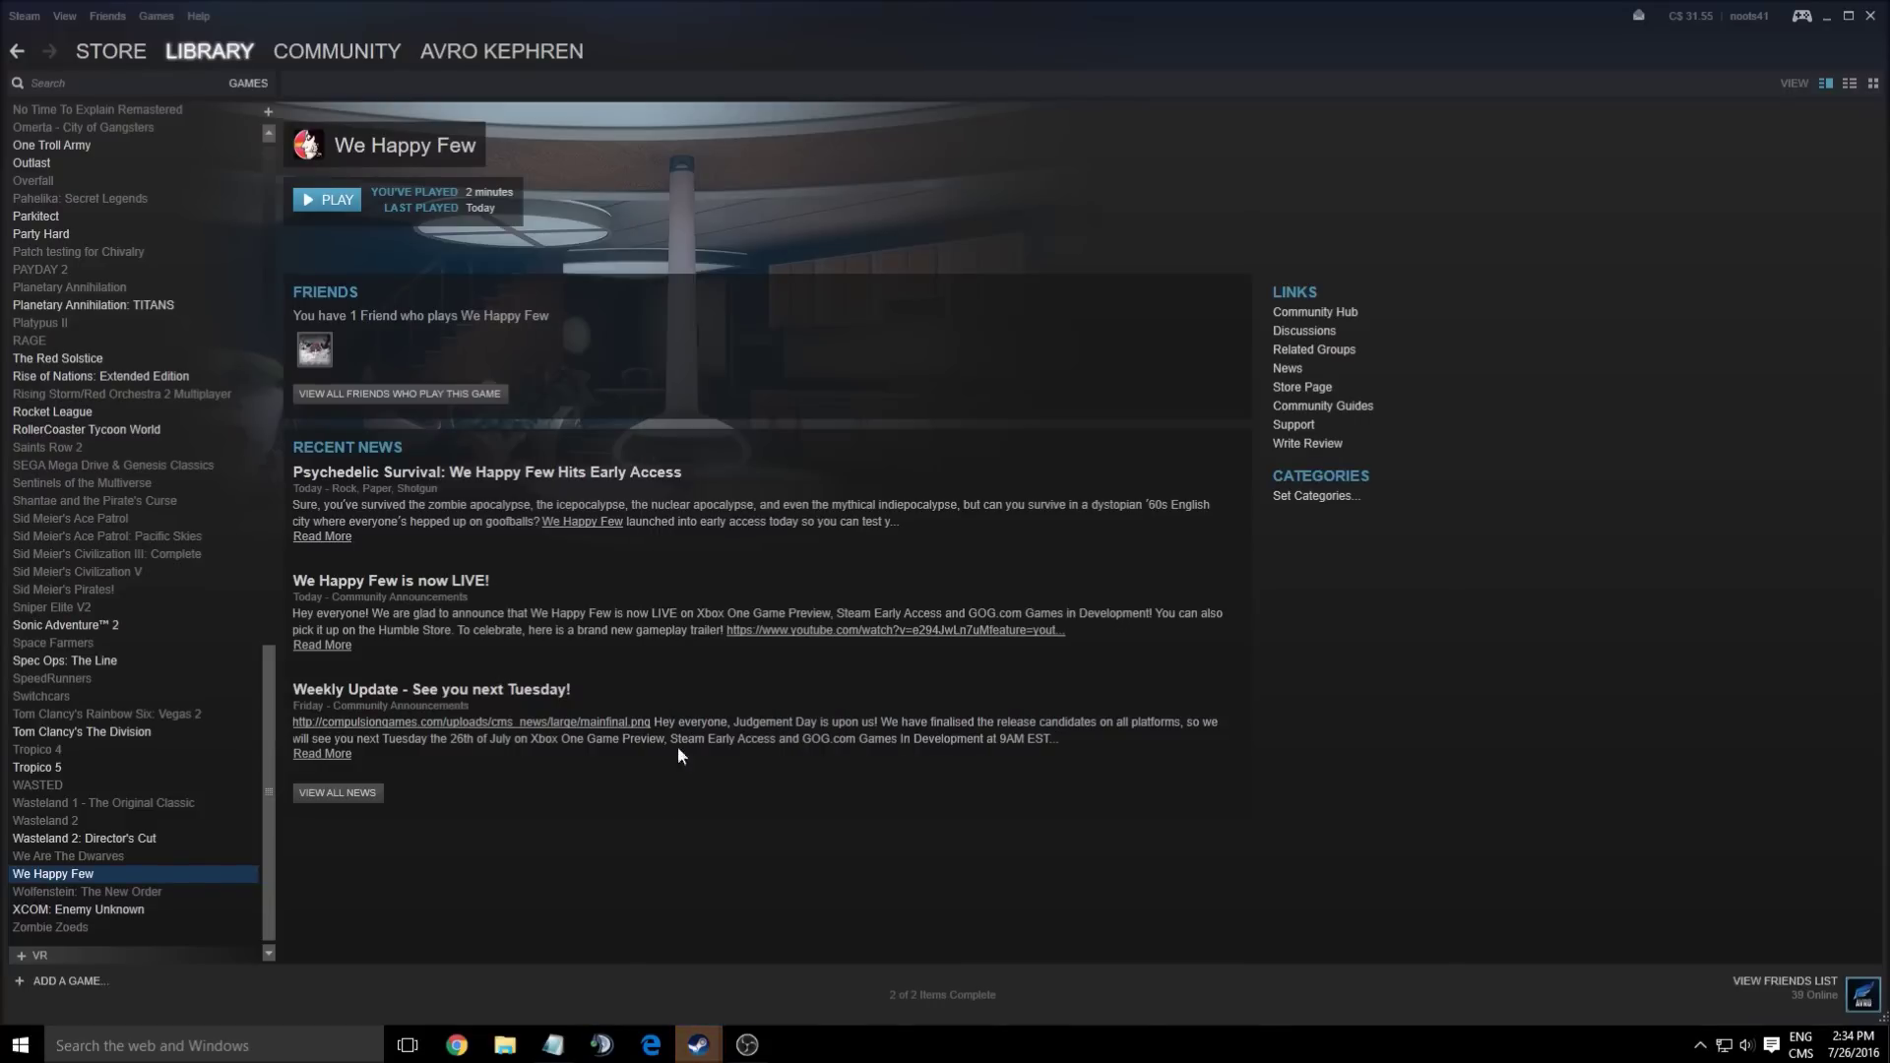
pyautogui.click(777, 958)
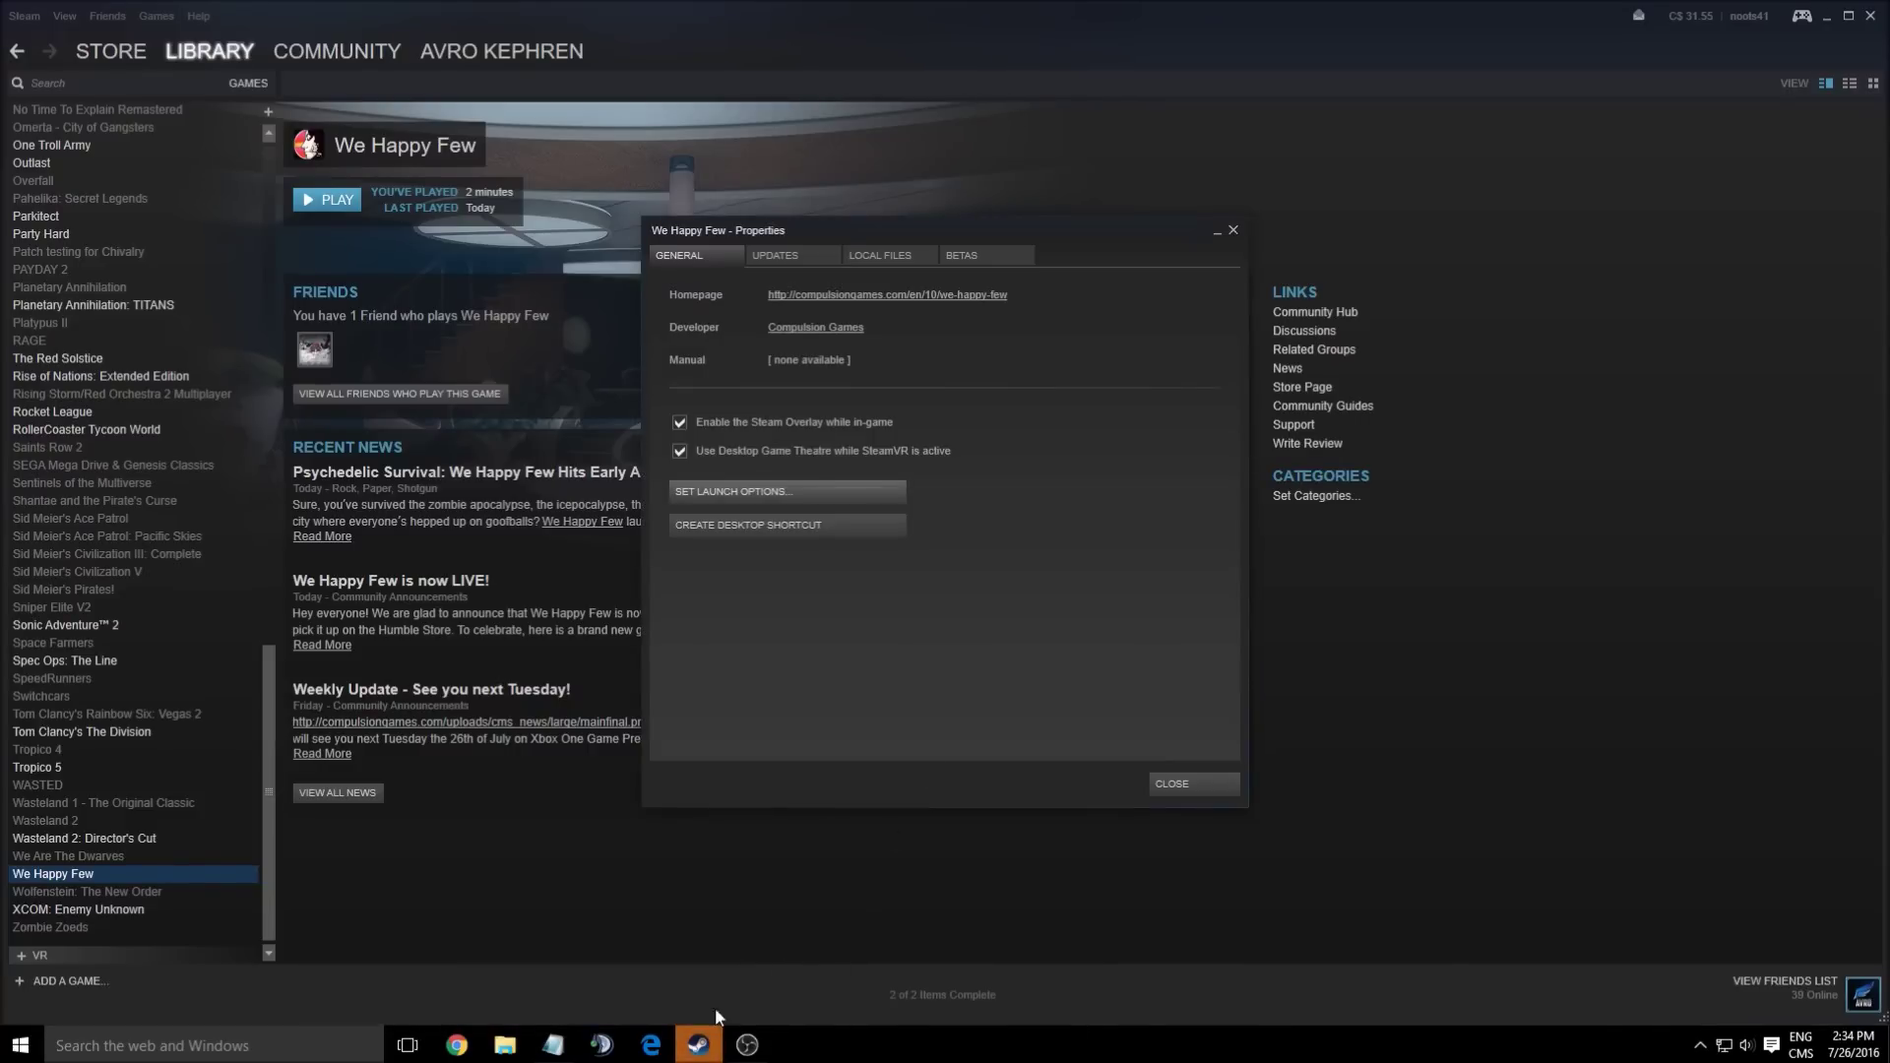
pyautogui.moveTo(715, 1007)
pyautogui.click(988, 946)
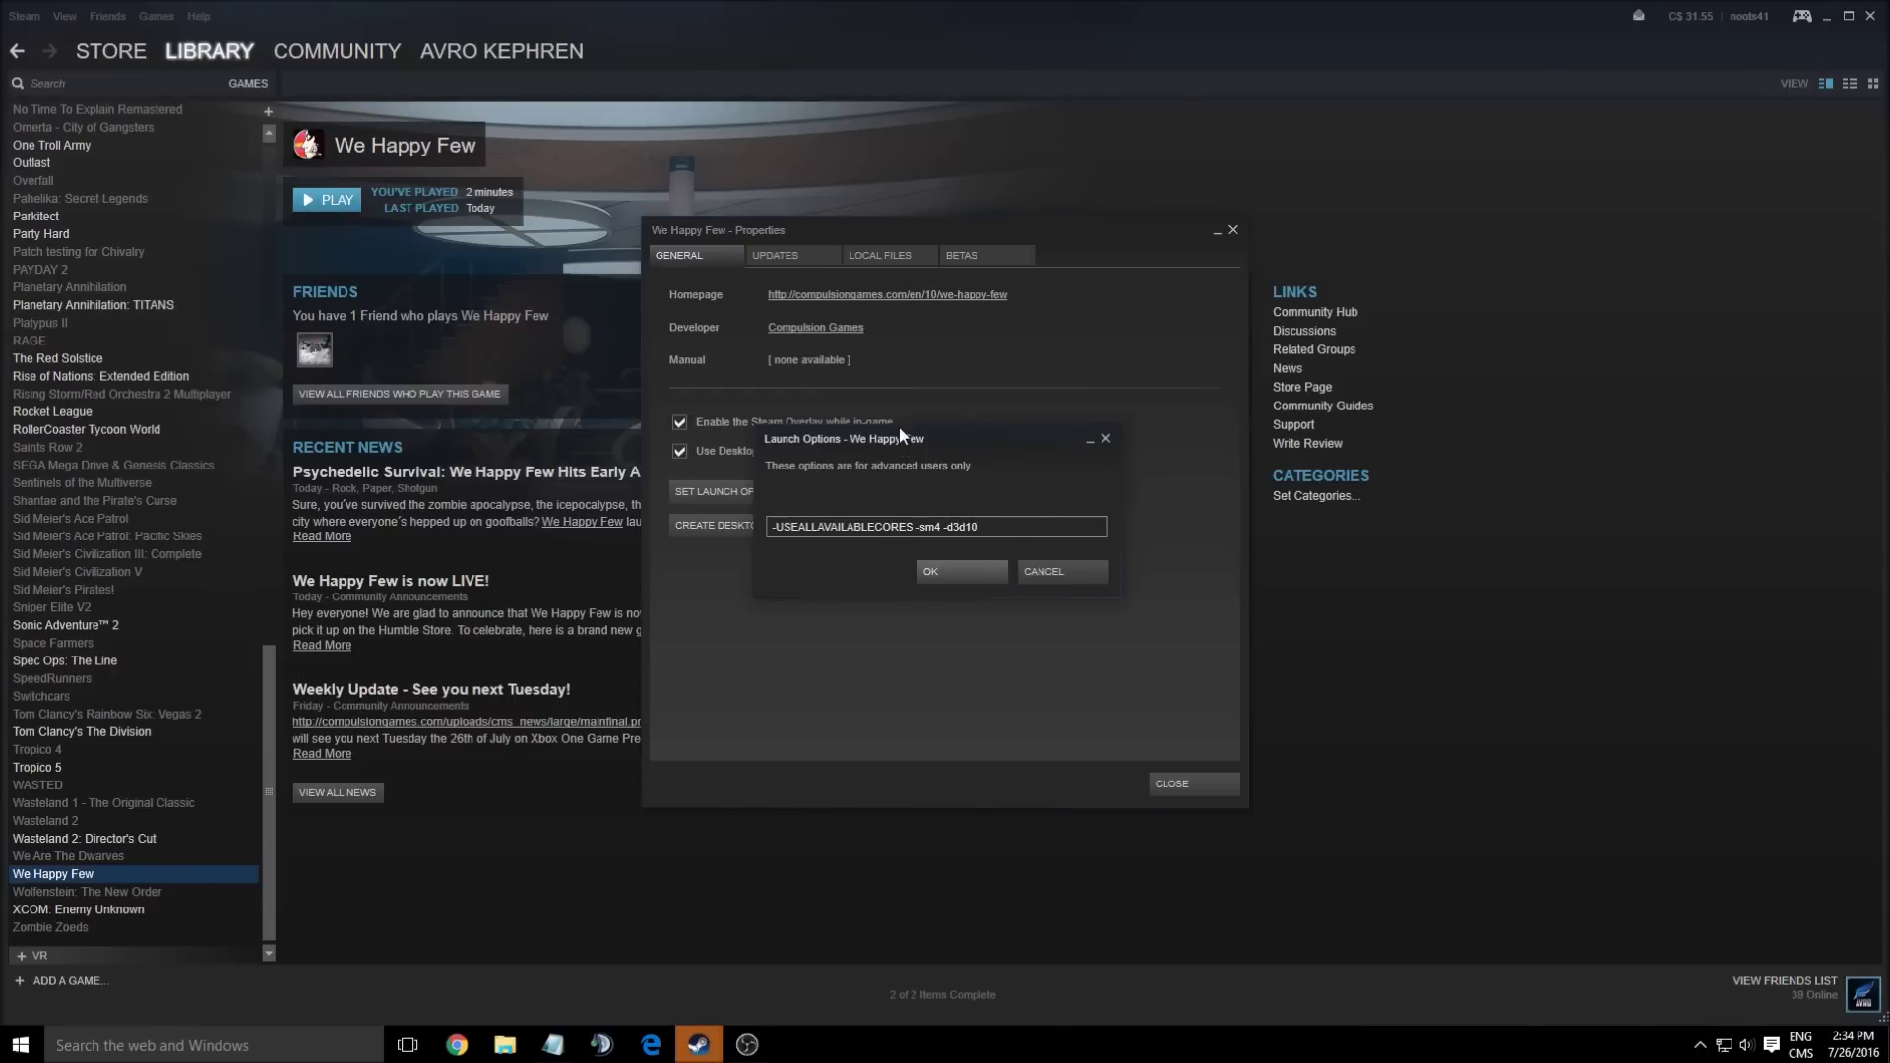
# Step: Cancel the launch options dialog of We Happy Few and close the game's properties
pyautogui.moveTo(900, 433); pyautogui.dragTo(775, 409)
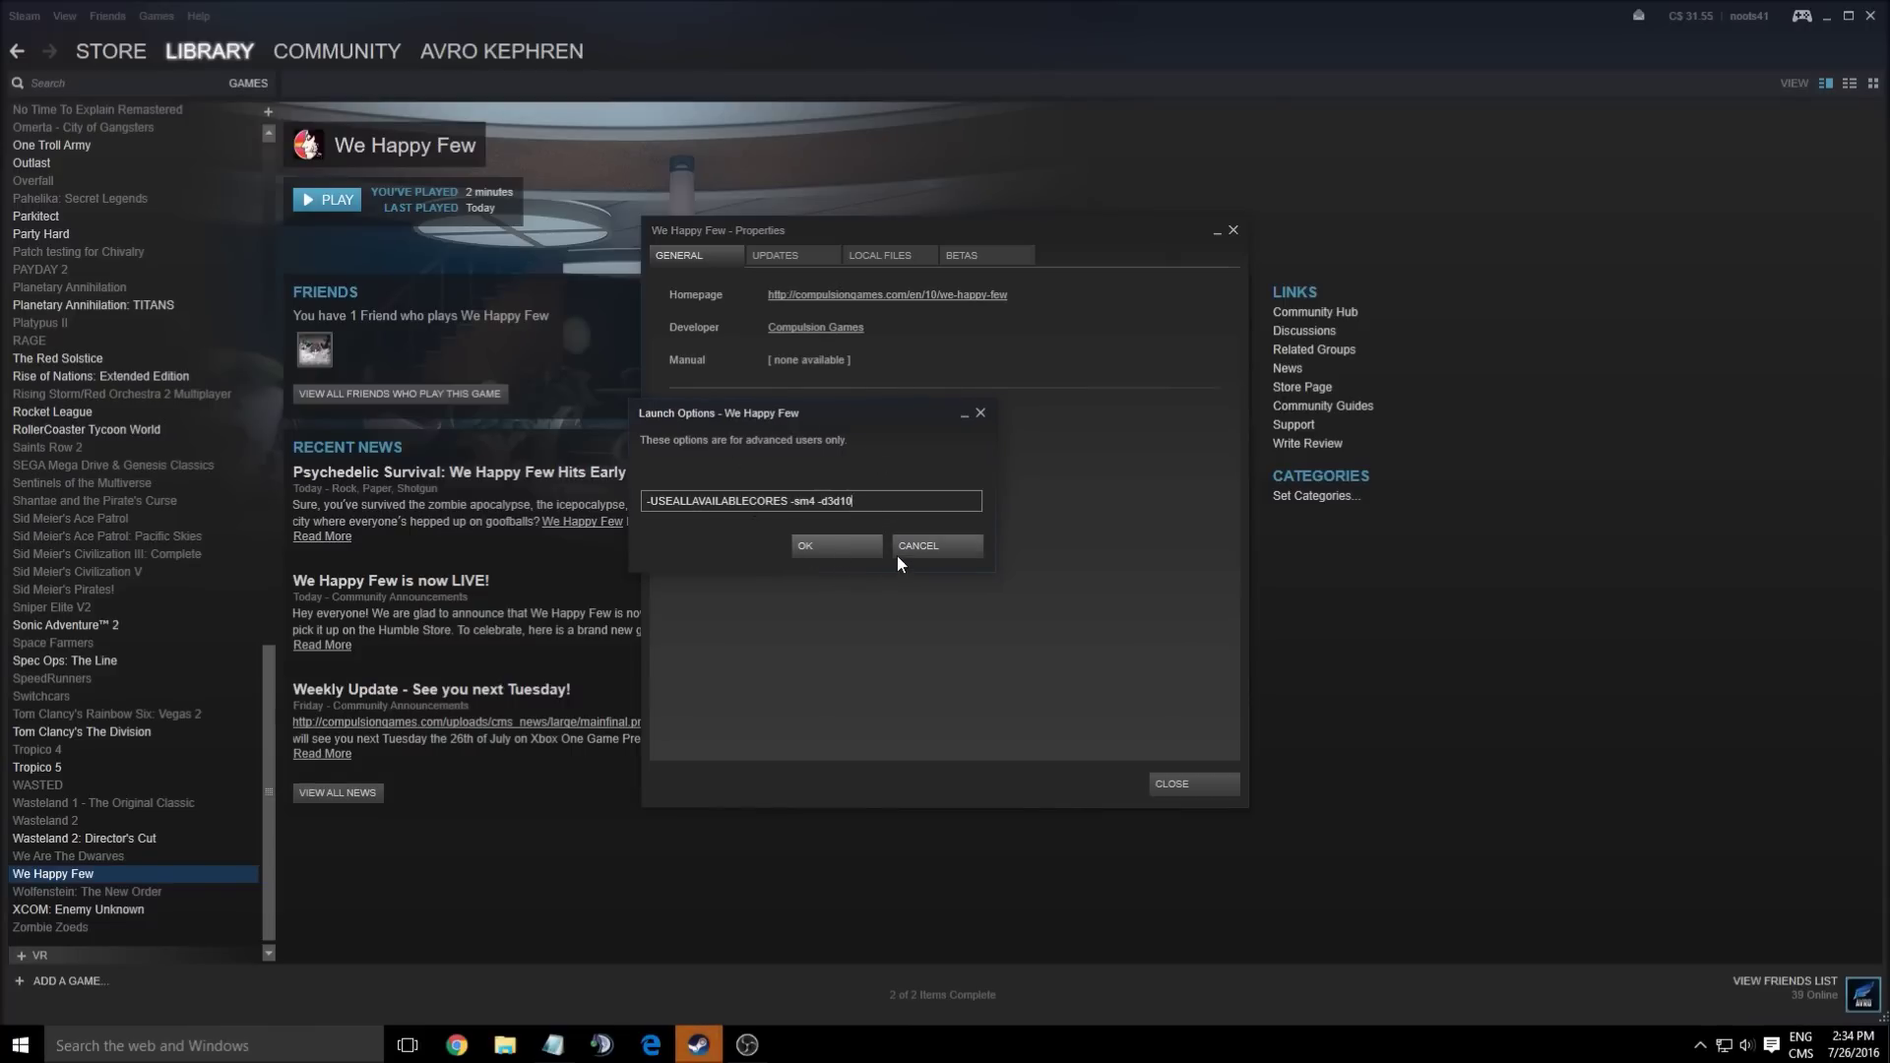
pyautogui.click(918, 543)
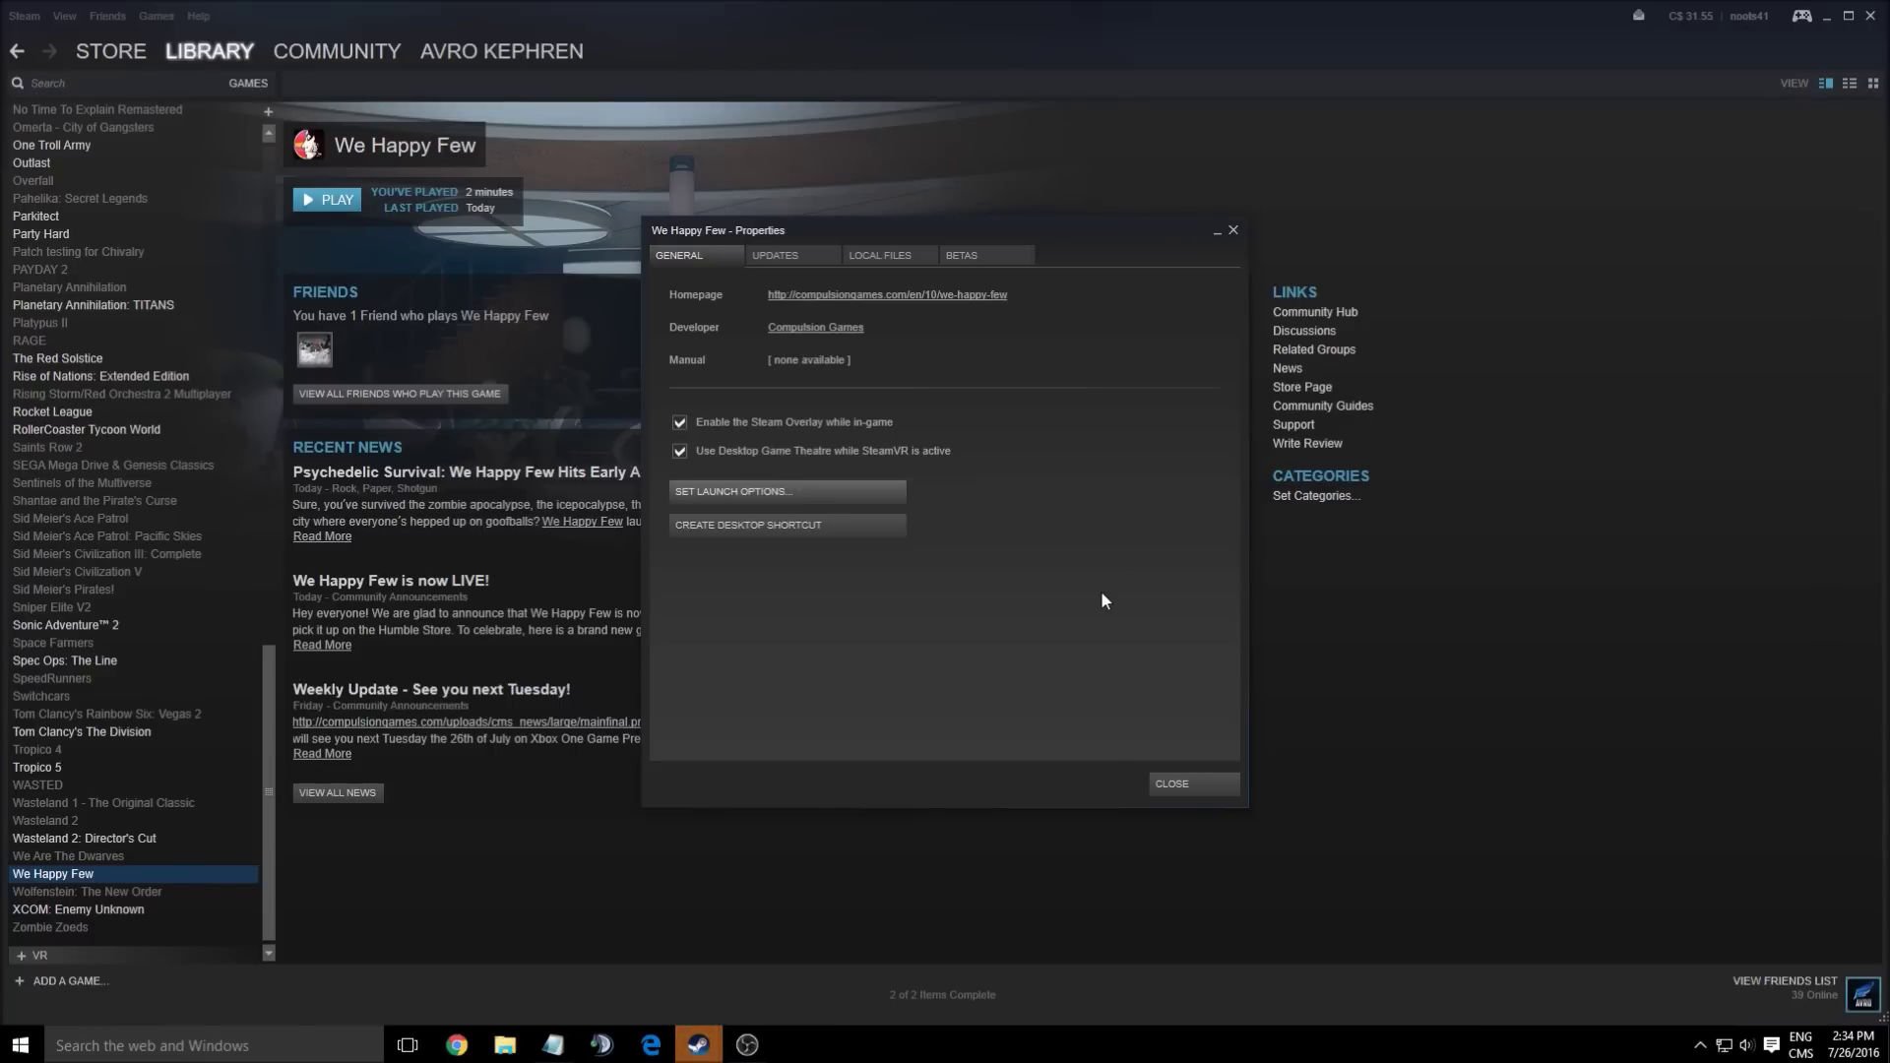
pyautogui.moveTo(1110, 246); pyautogui.dragTo(973, 186)
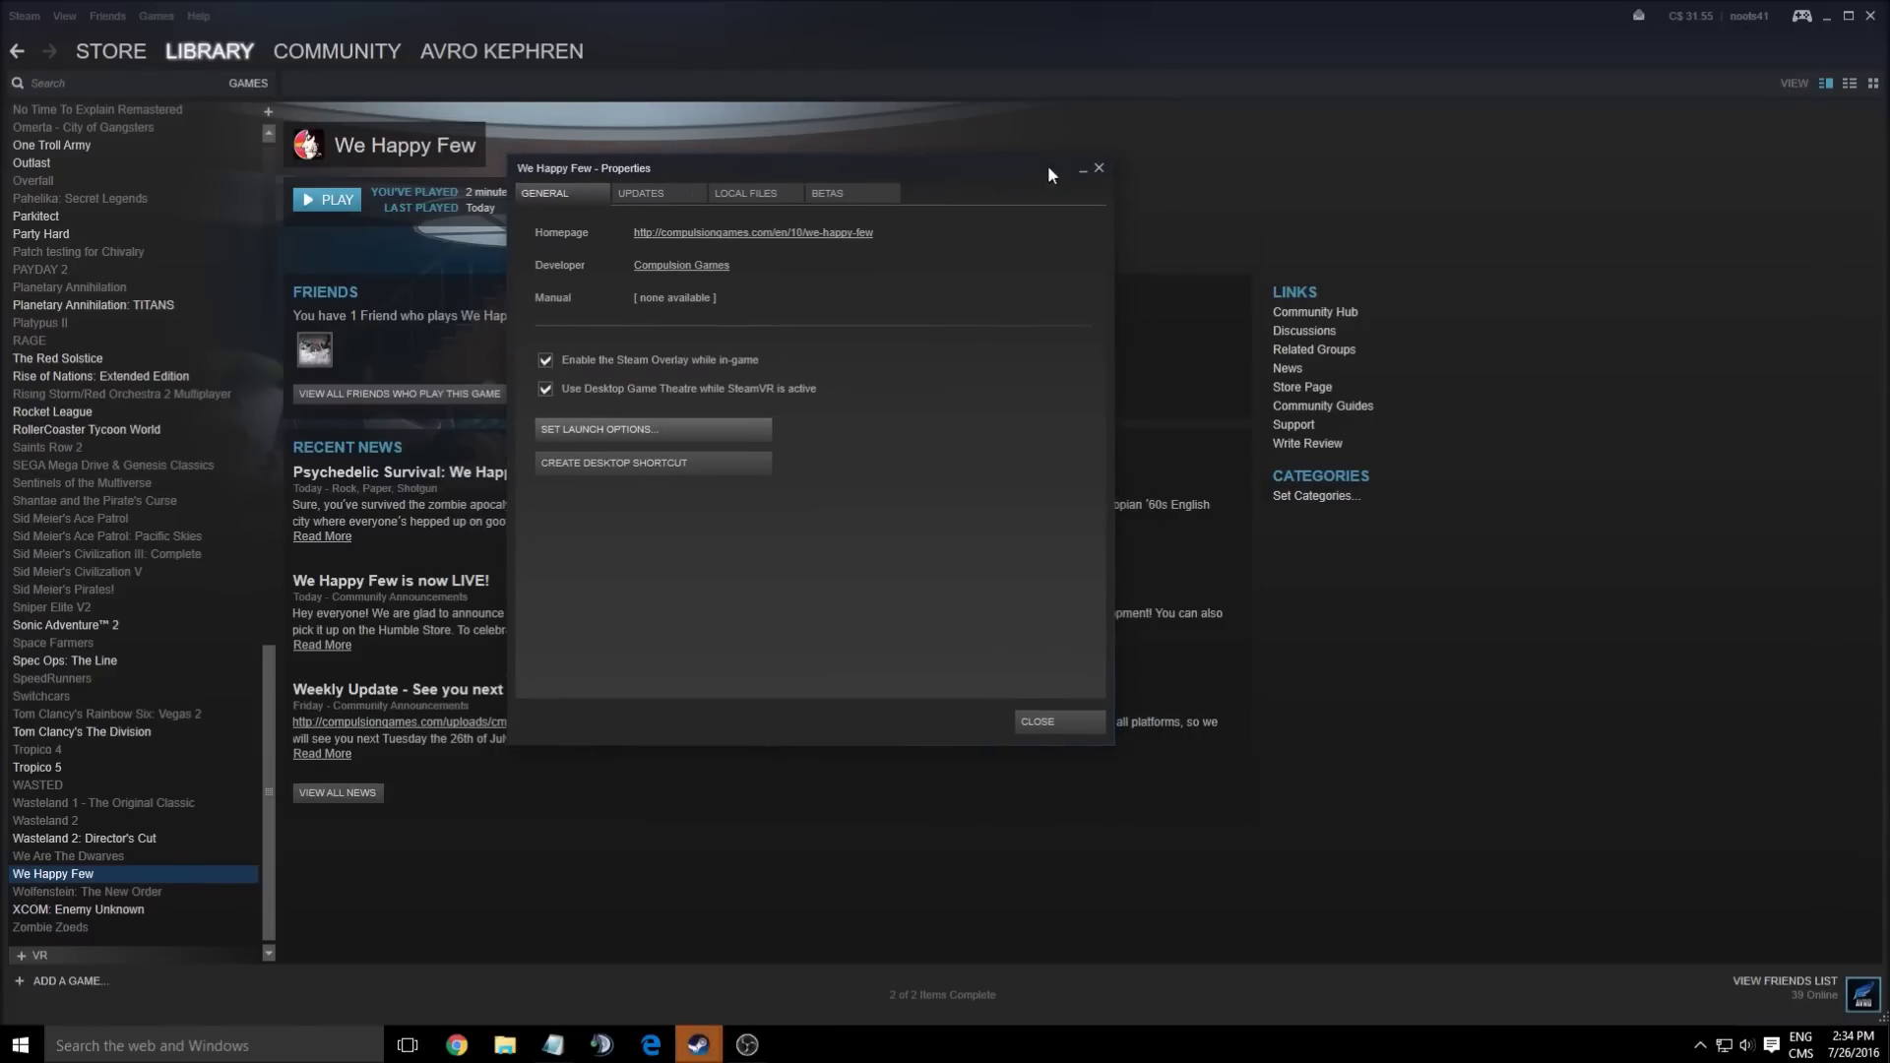
pyautogui.click(1098, 169)
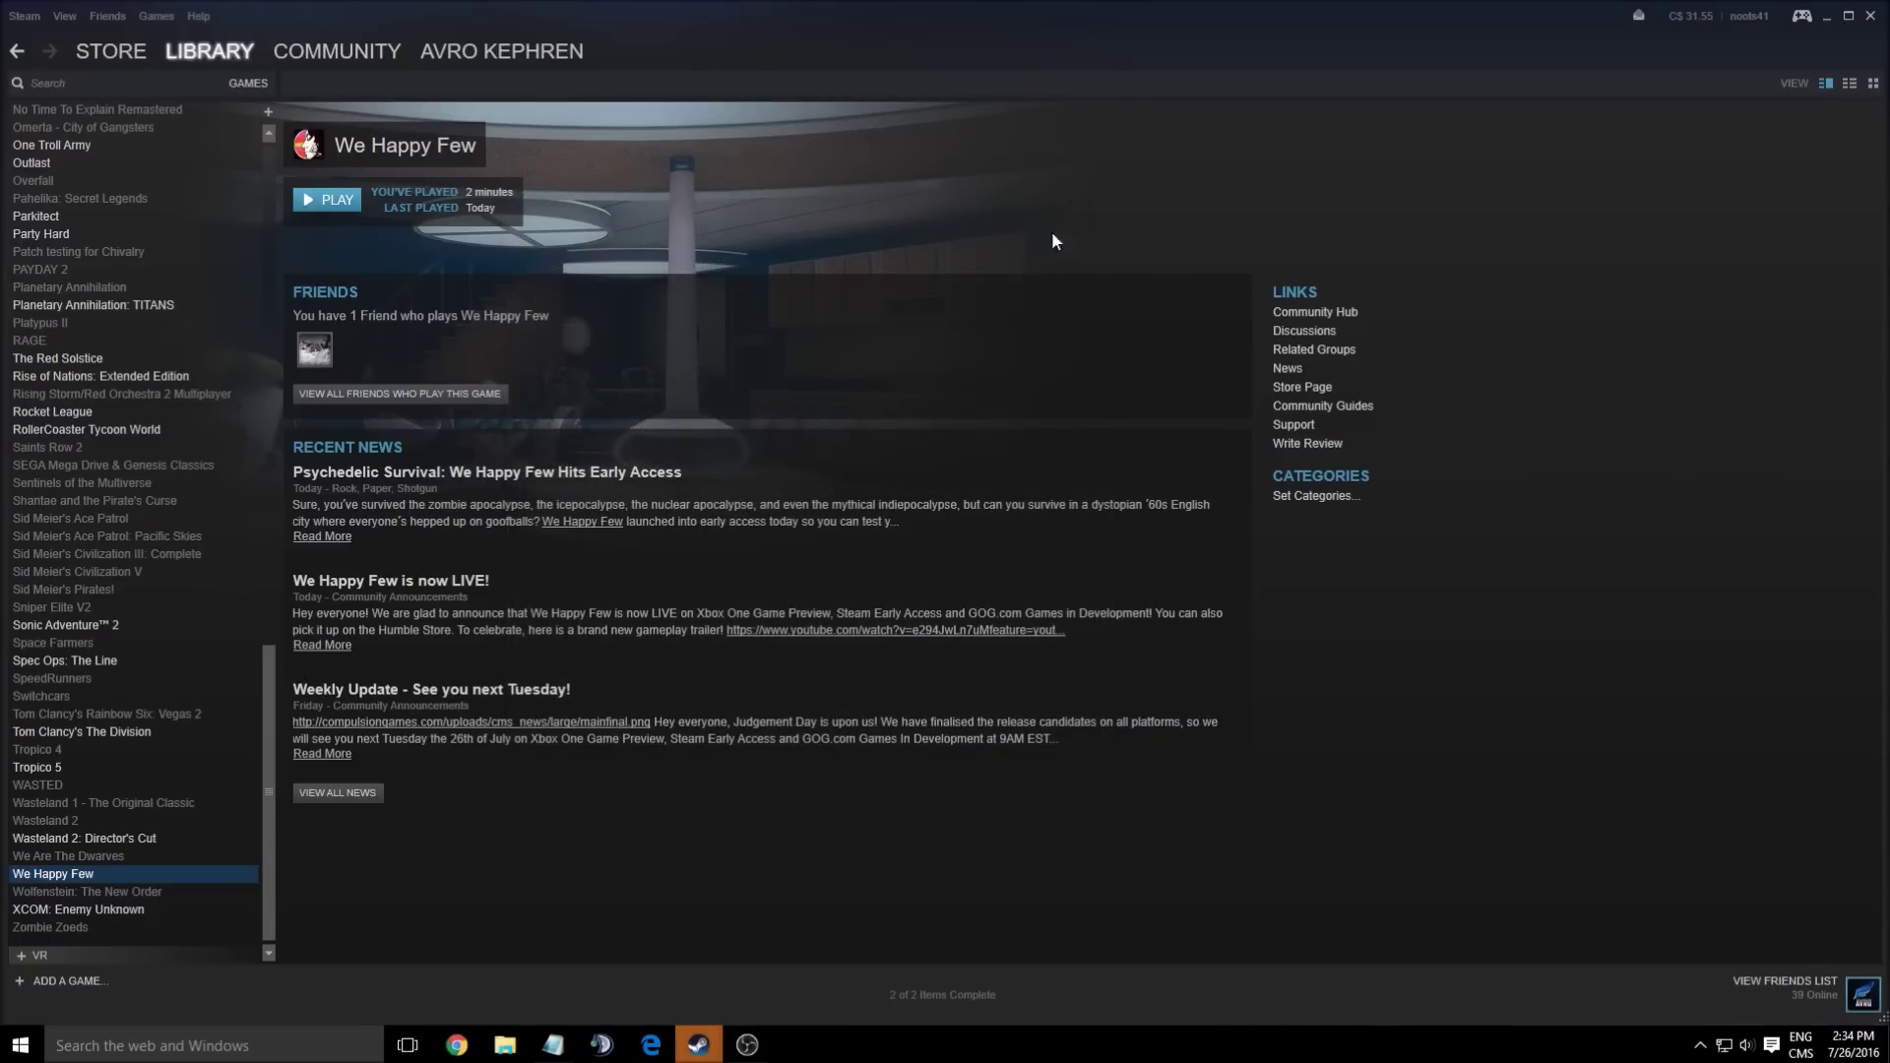